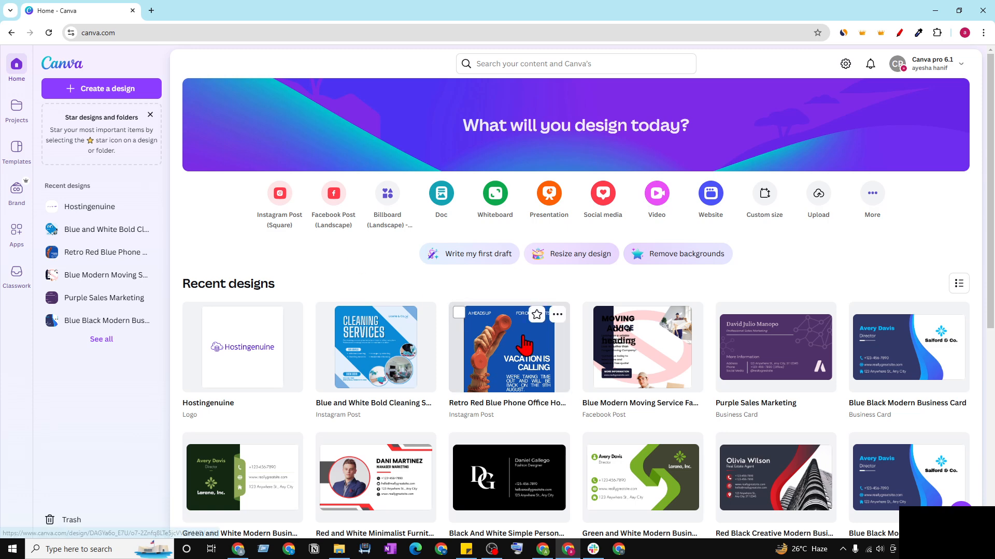
Step: Open the Blue Modern Moving Service Facebook post, trace its page's width and height in red pen, return home and remove the annotations
click(638, 347)
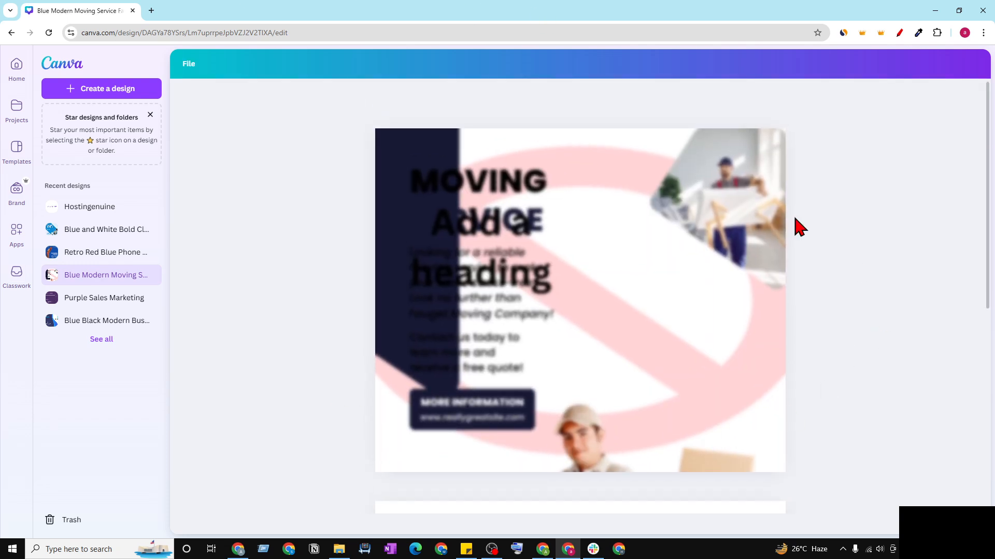
click(899, 32)
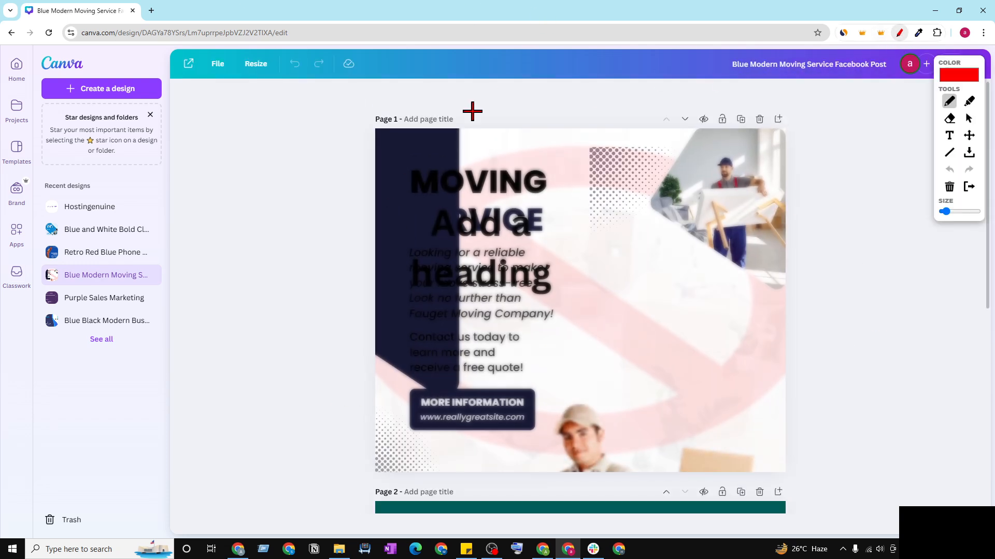
drag(373, 131, 780, 130)
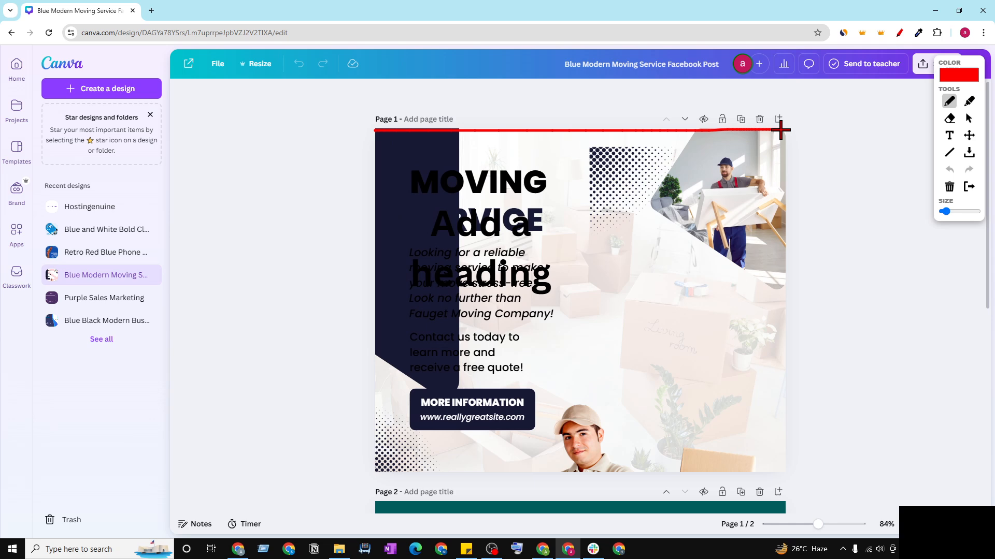
drag(375, 134, 370, 481)
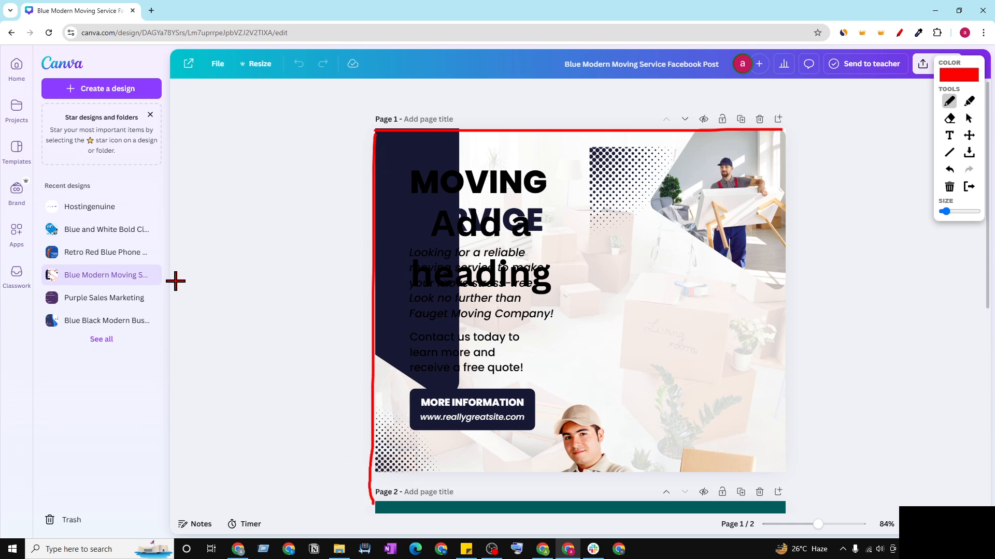
click(11, 33)
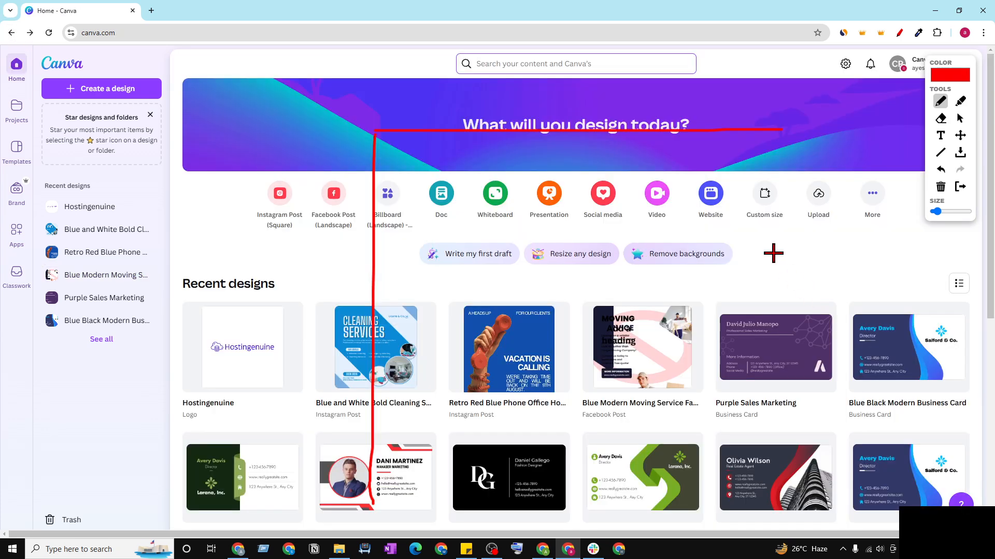
click(900, 33)
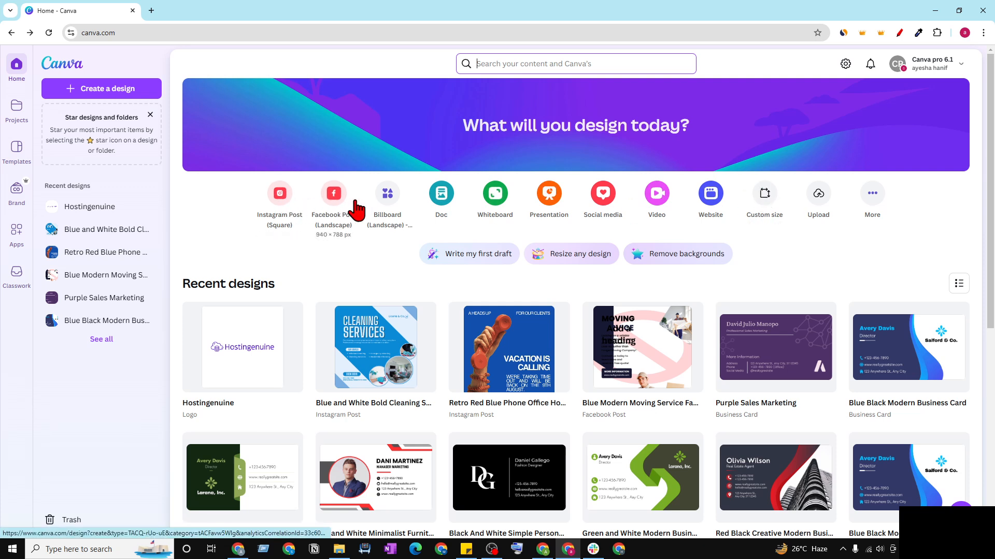
Step: Open the custom size settings for a new design and review the width, height and unit options, keeping px
click(762, 206)
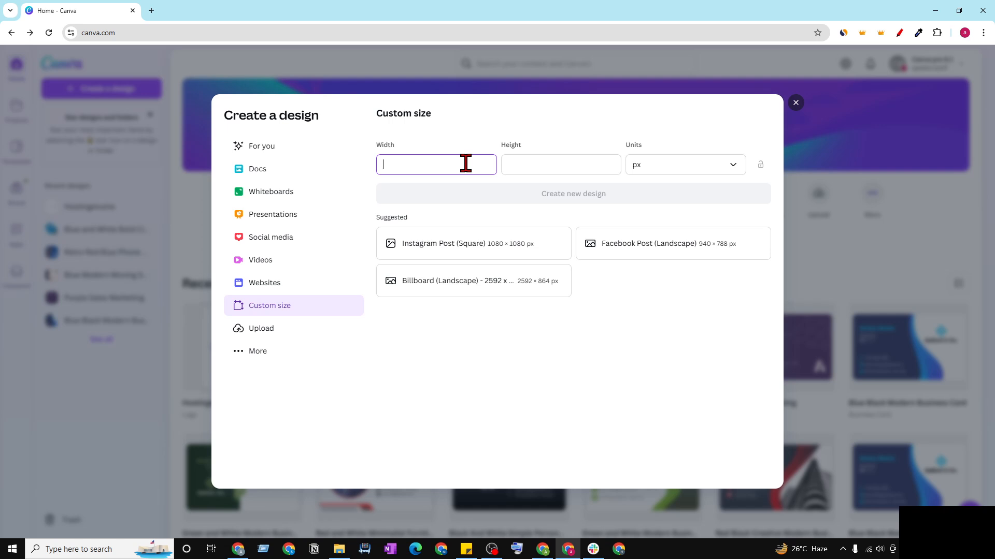
click(513, 166)
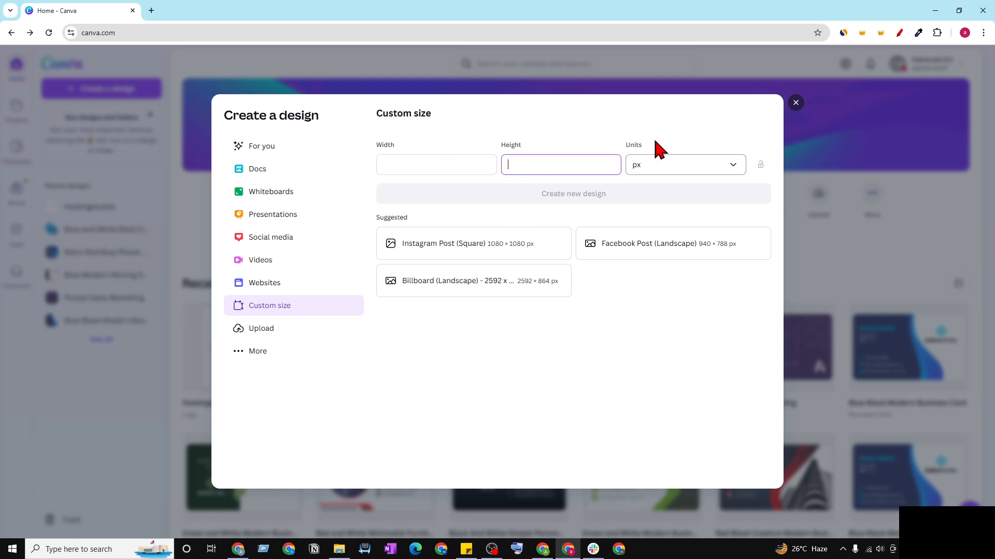
click(732, 168)
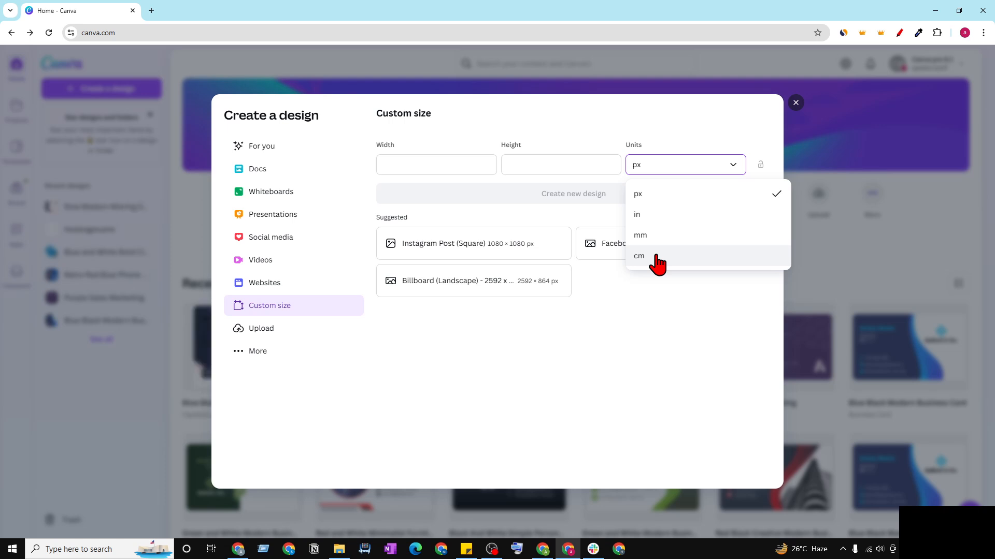
click(642, 196)
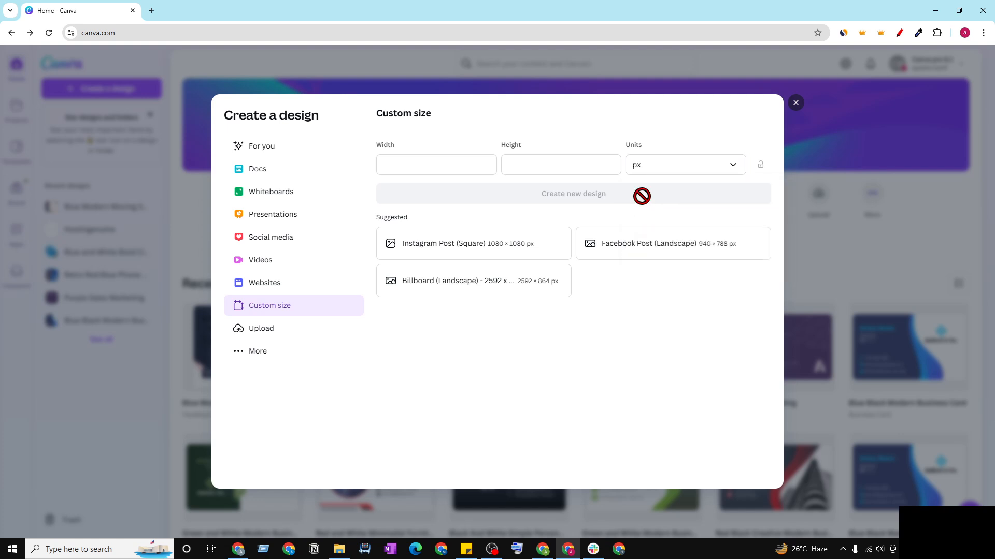
click(413, 167)
click(540, 166)
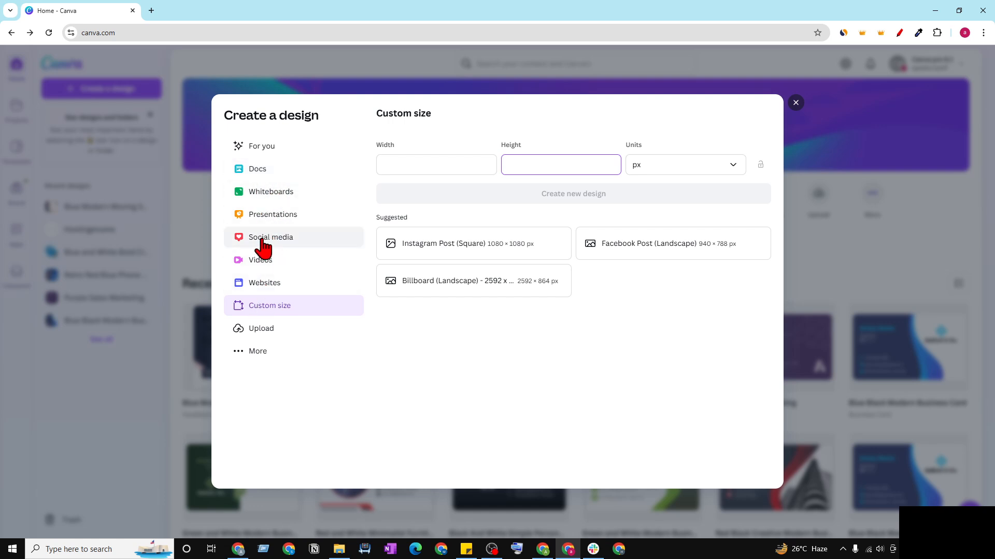
Step: Browse the social media design types and their Instagram post, Facebook post, Instagram story and WhatsApp status templates
click(285, 244)
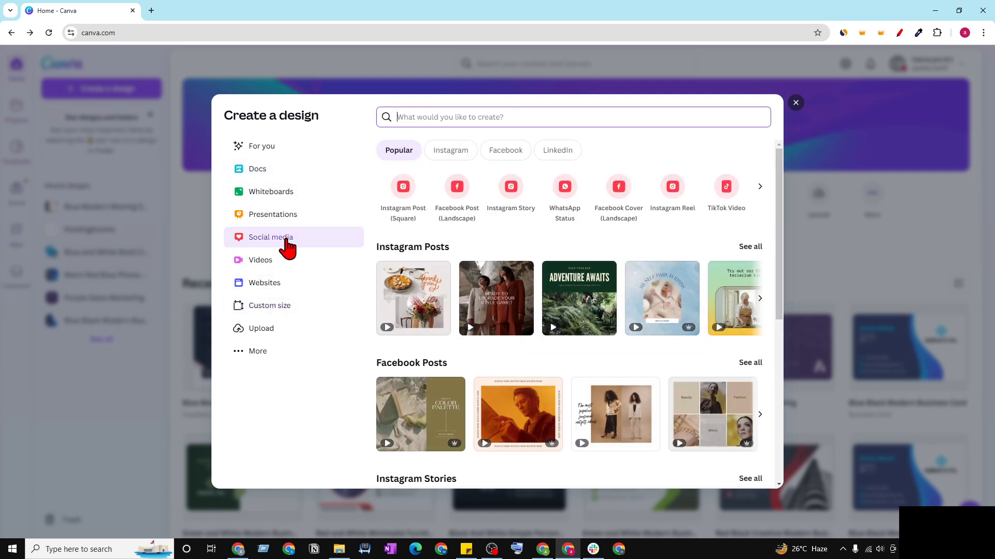
scroll(636, 338, down, 3)
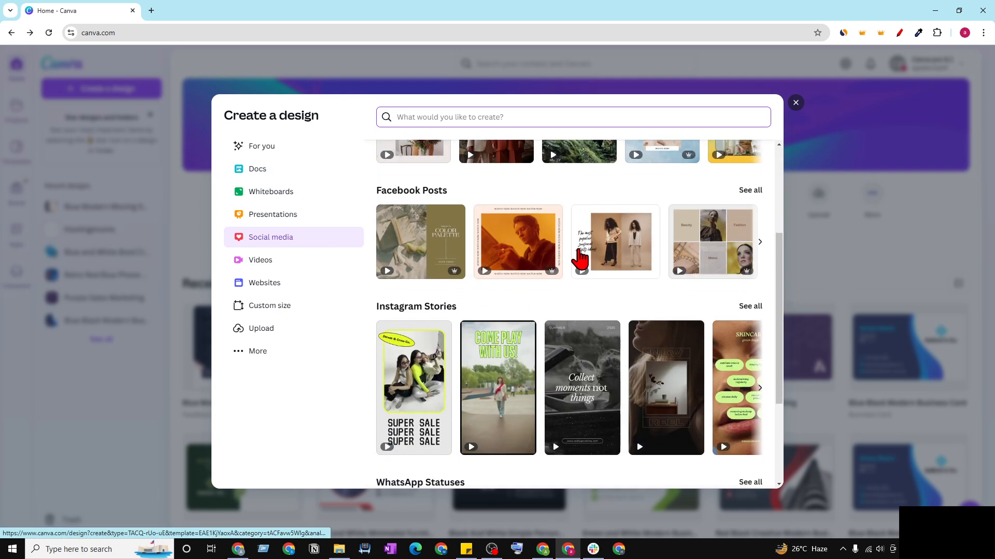
scroll(691, 263, down, 3)
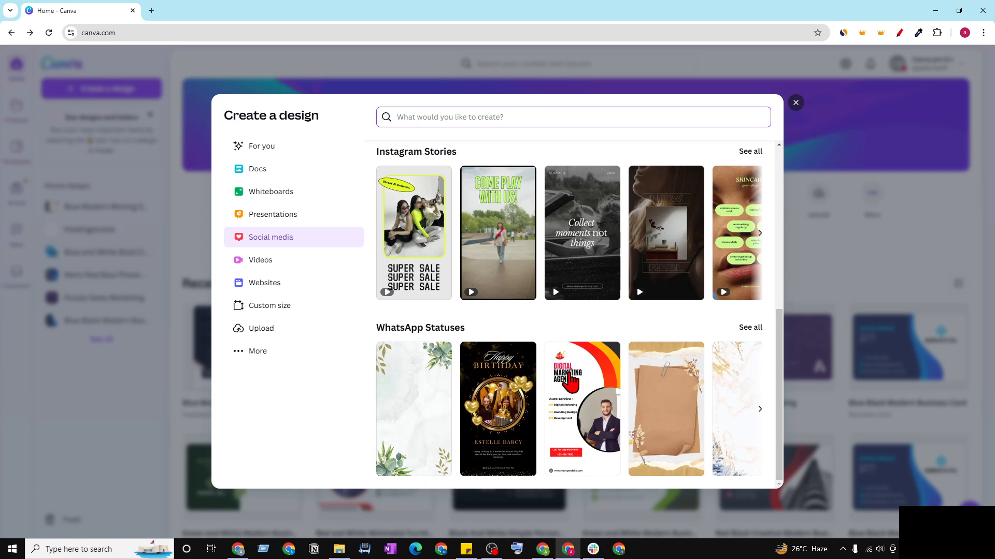
scroll(569, 381, up, 3)
scroll(553, 375, down, 3)
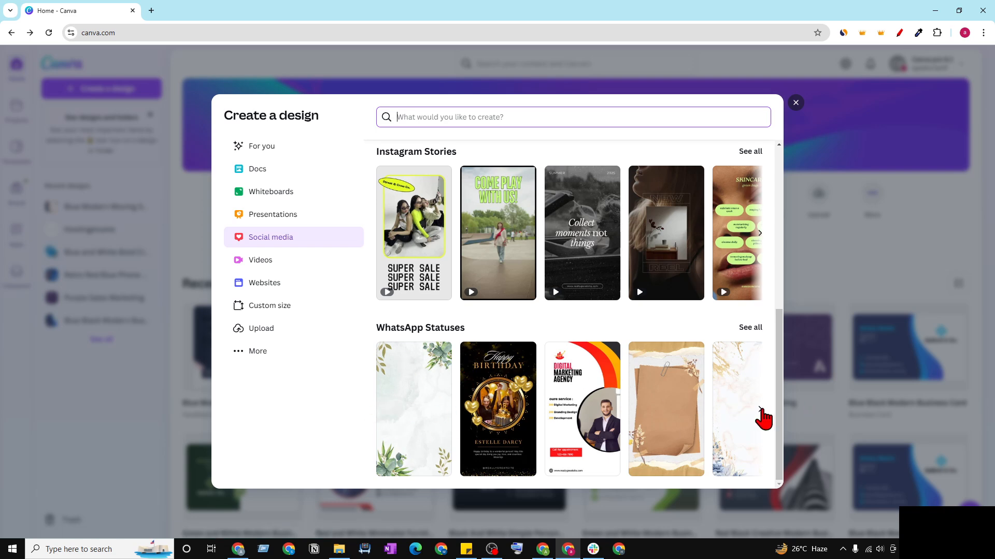
click(759, 411)
click(760, 411)
scroll(423, 359, up, 3)
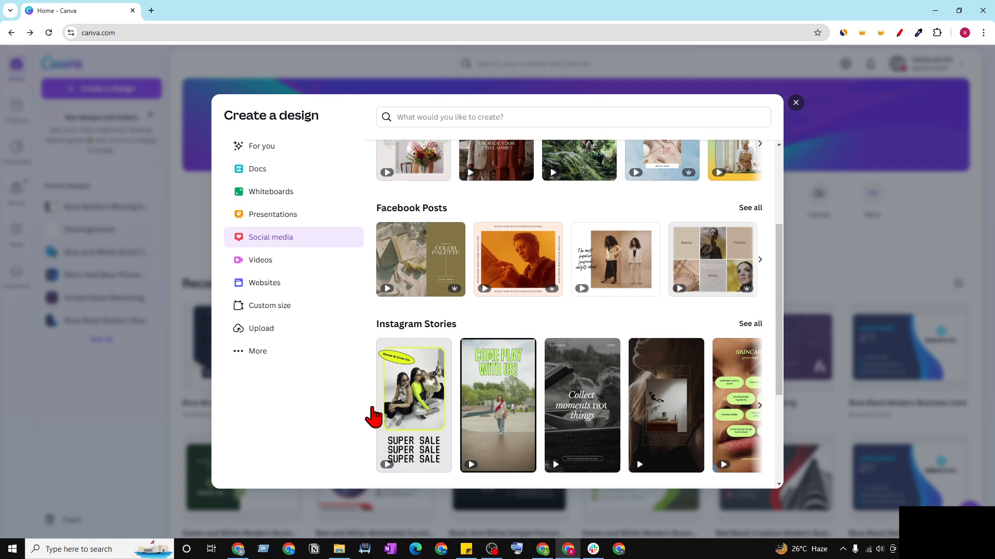
scroll(481, 308, up, 2)
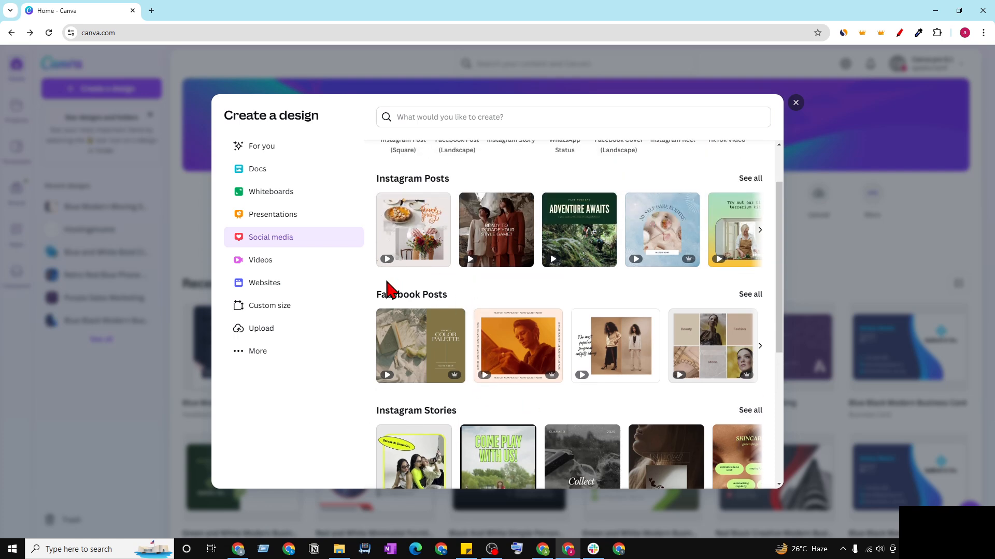
scroll(455, 394, down, 2)
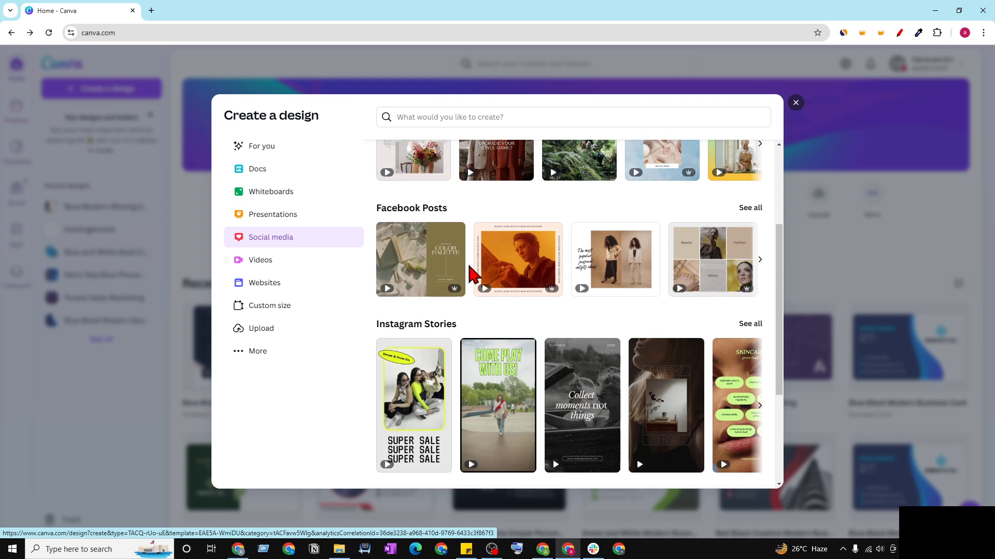
scroll(518, 290, up, 2)
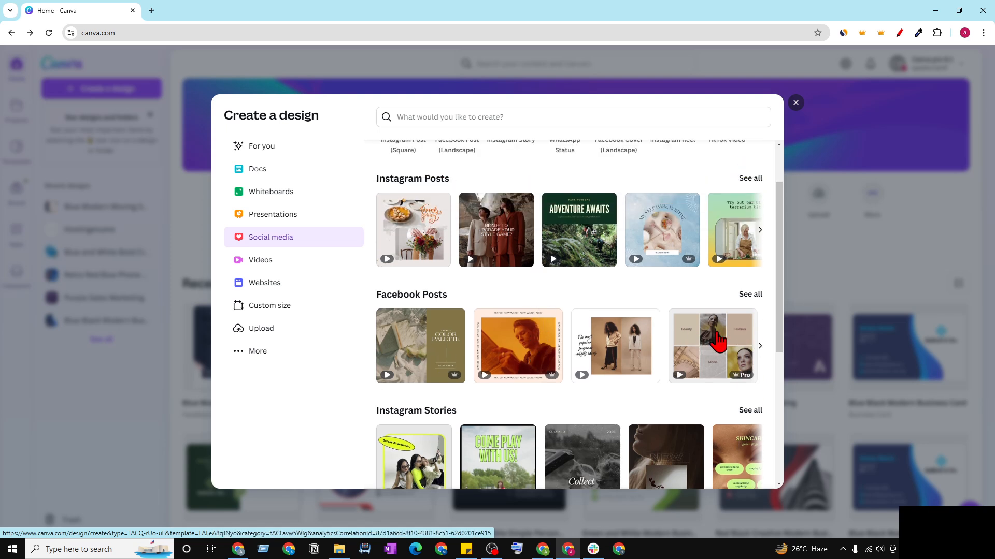
scroll(429, 336, up, 2)
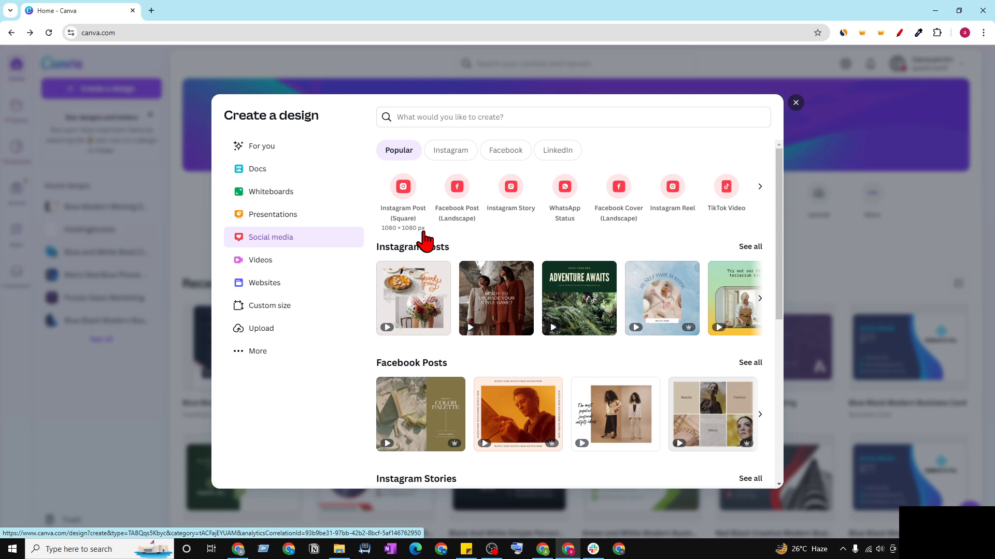
Step: Search Google for "post size" in a new browser tab and look through the image results
click(152, 11)
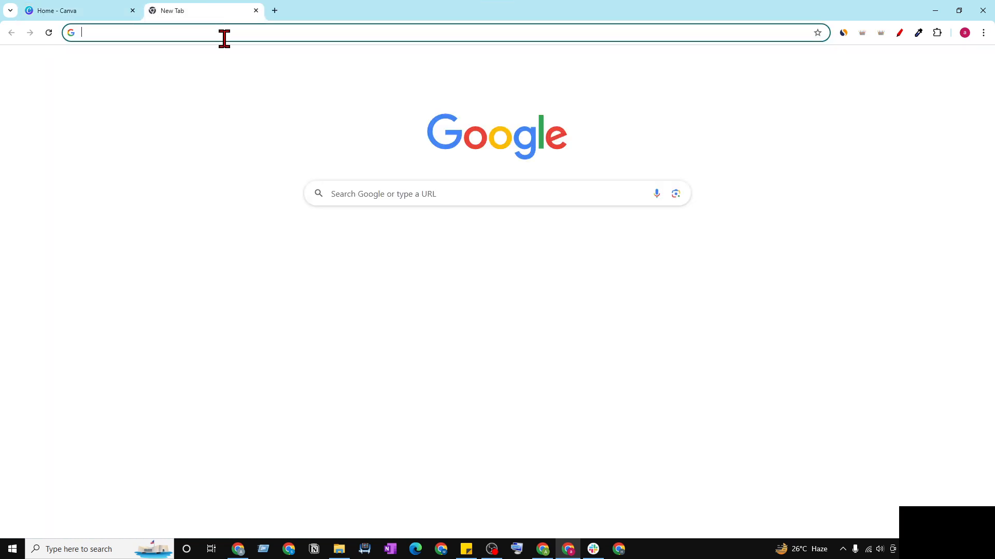
click(228, 39)
text(post)
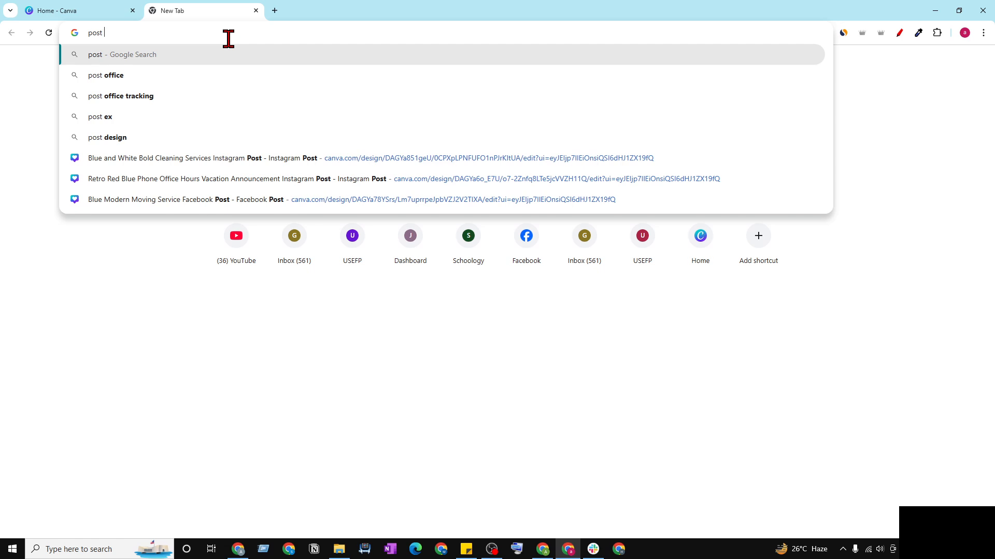
text( size)
key(Return)
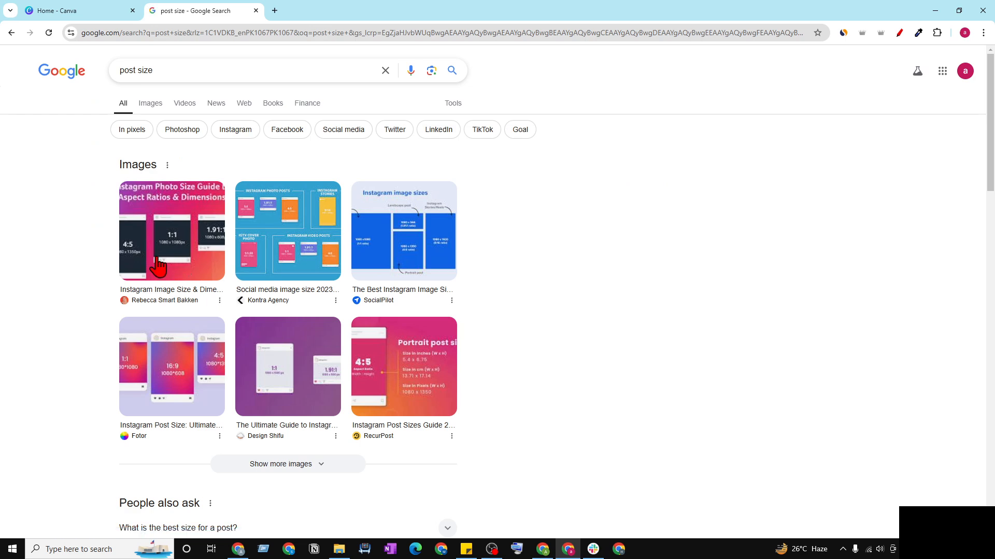
scroll(273, 282, down, 4)
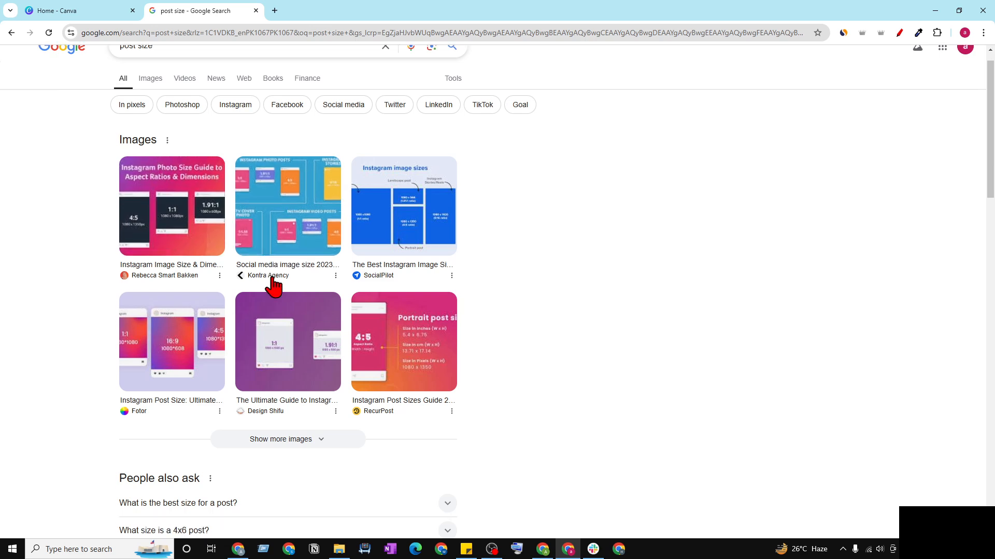
Step: Return to Canva, view further popular social media formats such as YouTube Thumbnail, and close the design creation dialog
click(112, 12)
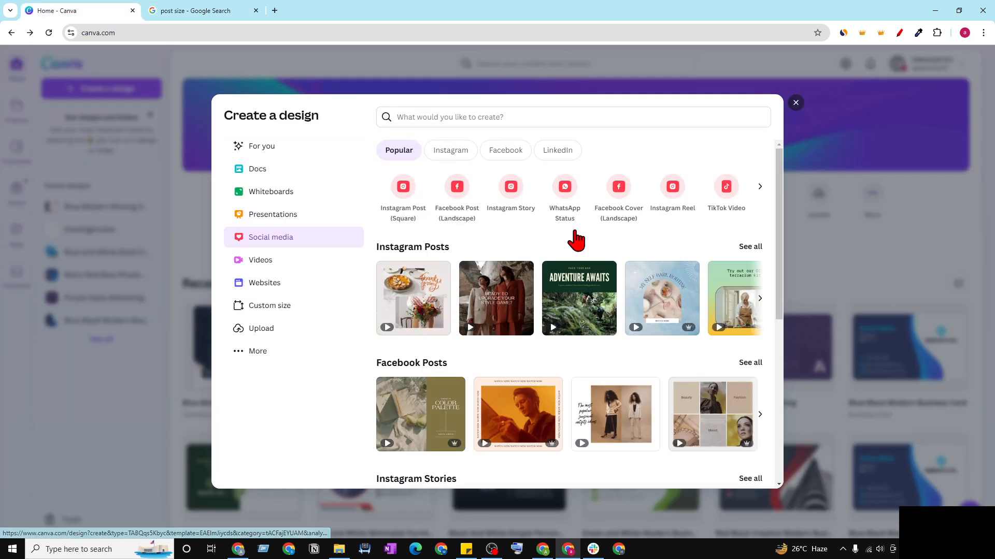
click(759, 188)
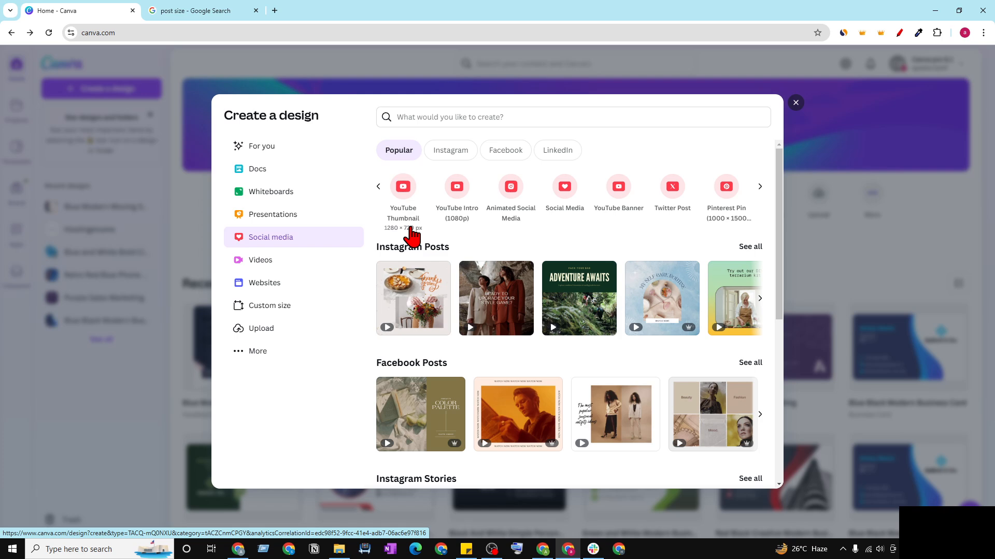
click(141, 372)
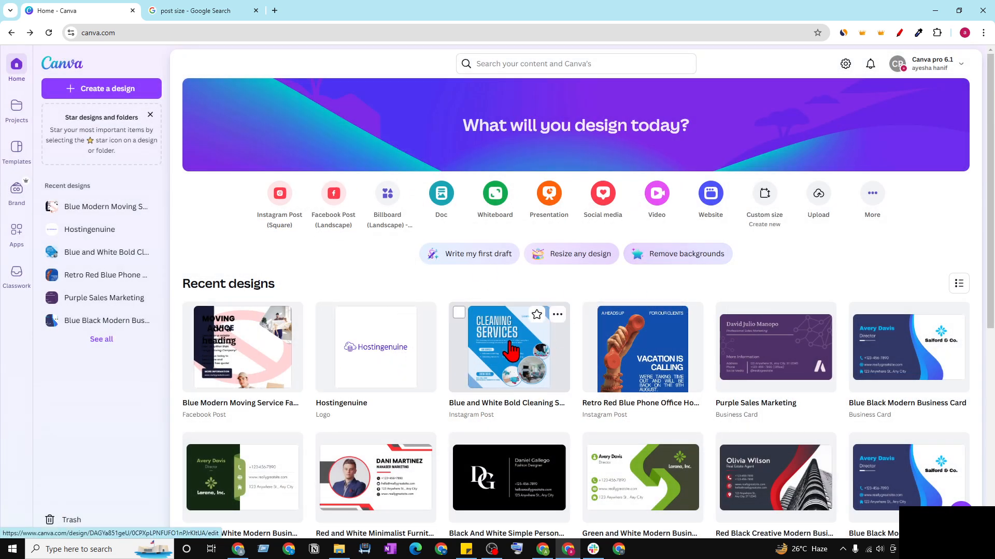
Step: Open the Blue and White Bold Cleaning Services design briefly, return home and view its available actions without choosing one
click(546, 339)
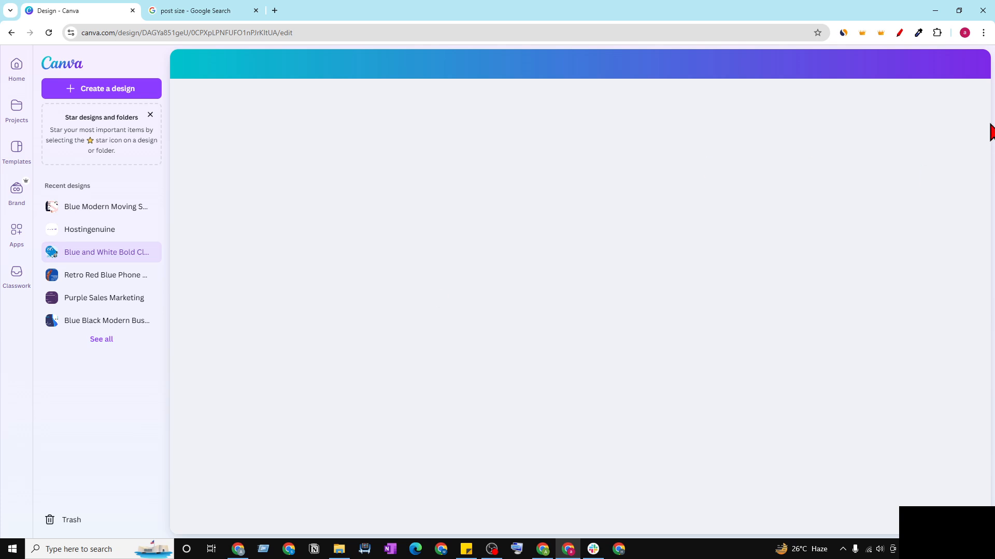
click(11, 33)
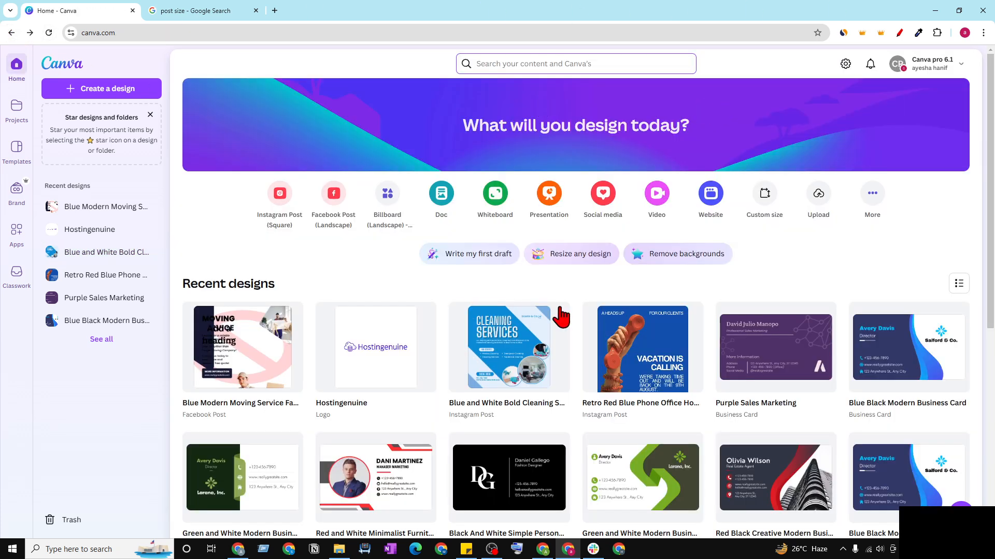
click(557, 315)
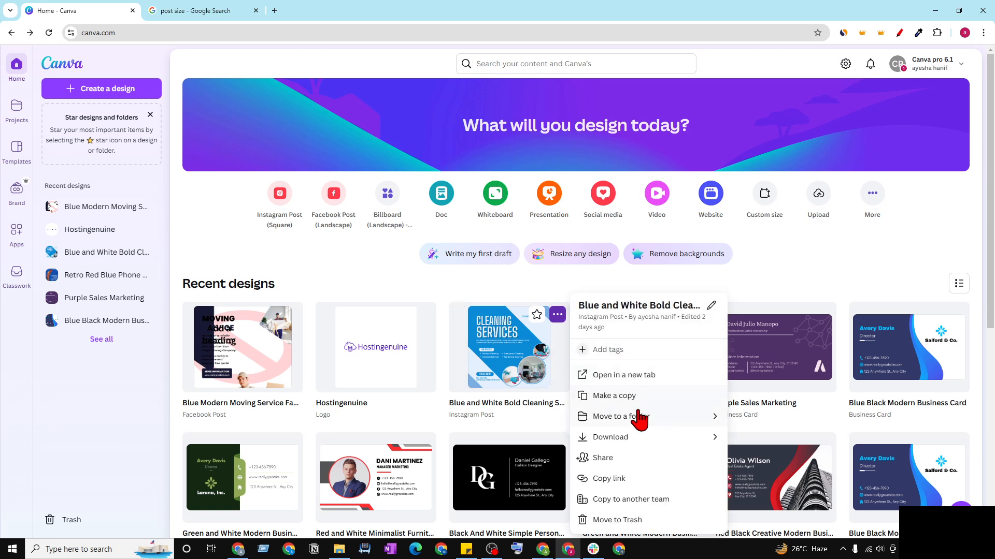
click(731, 276)
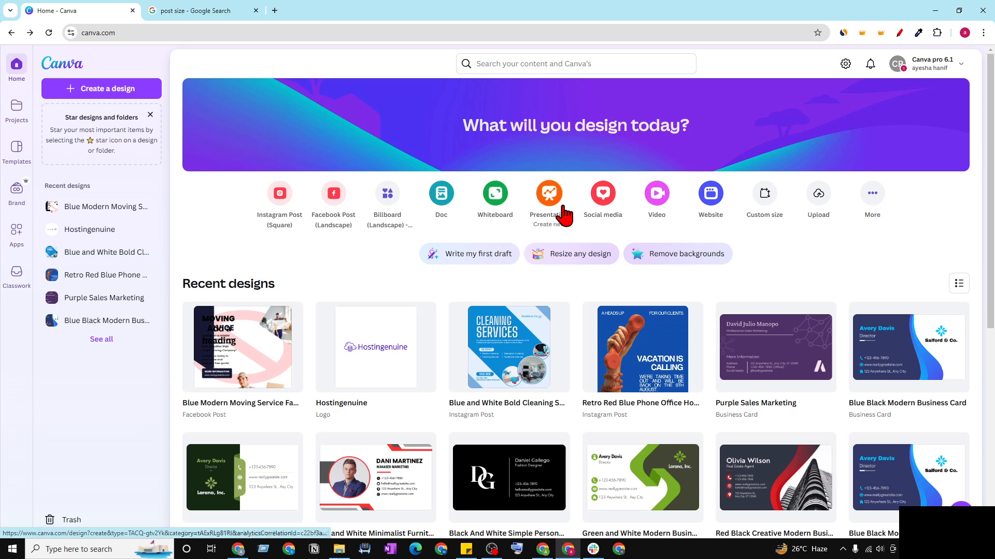
Step: Create a blank Instagram Post (Square) design from the social media formats, select its page, and return to the home page
click(601, 203)
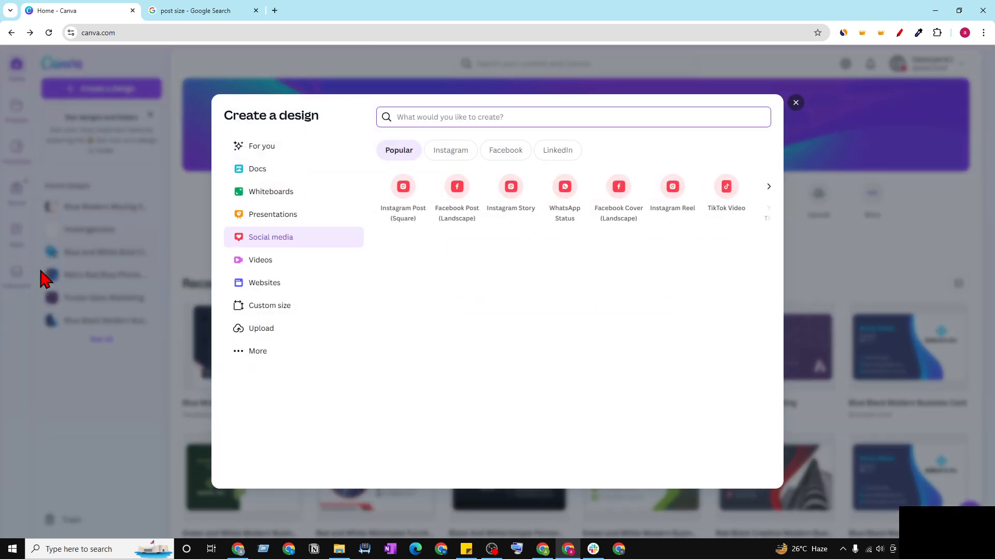
click(404, 187)
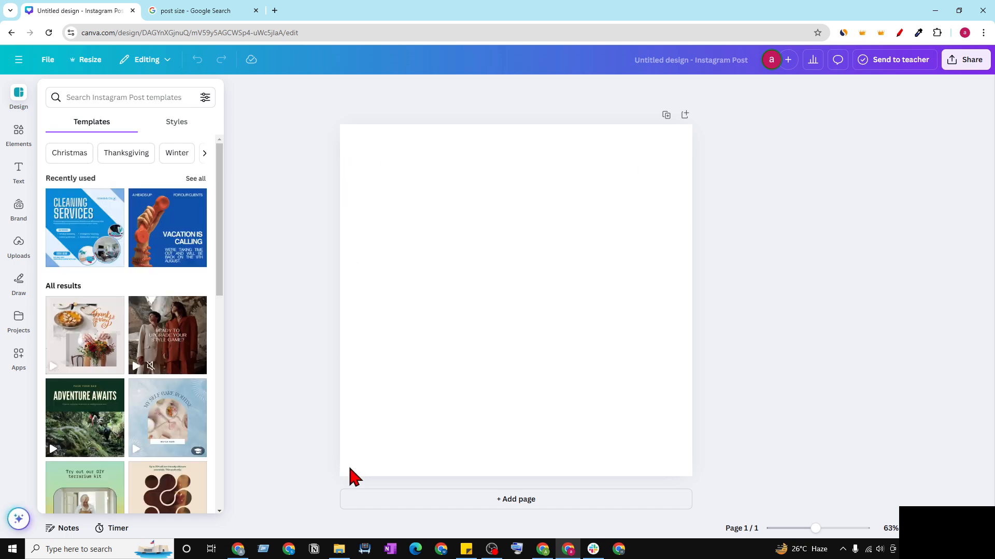
click(462, 362)
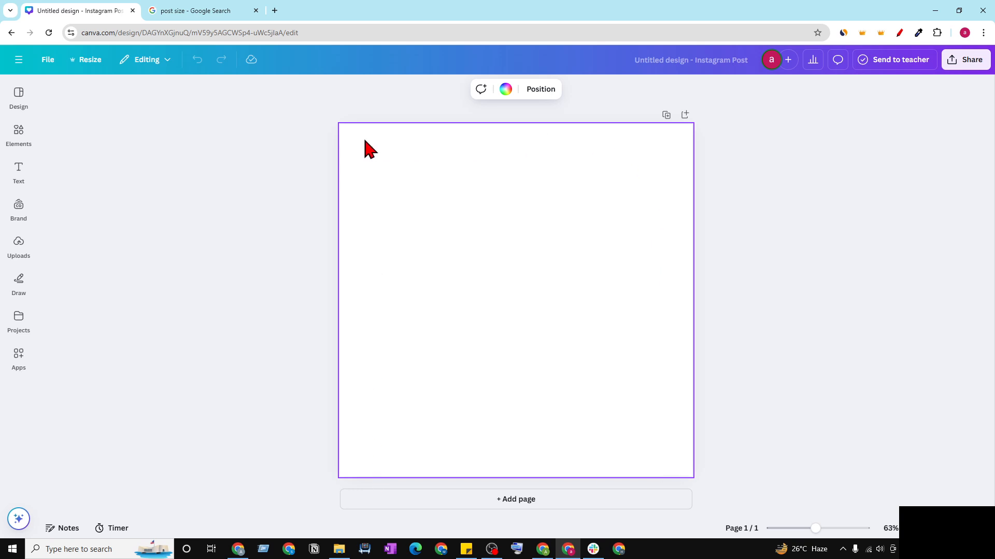
click(18, 32)
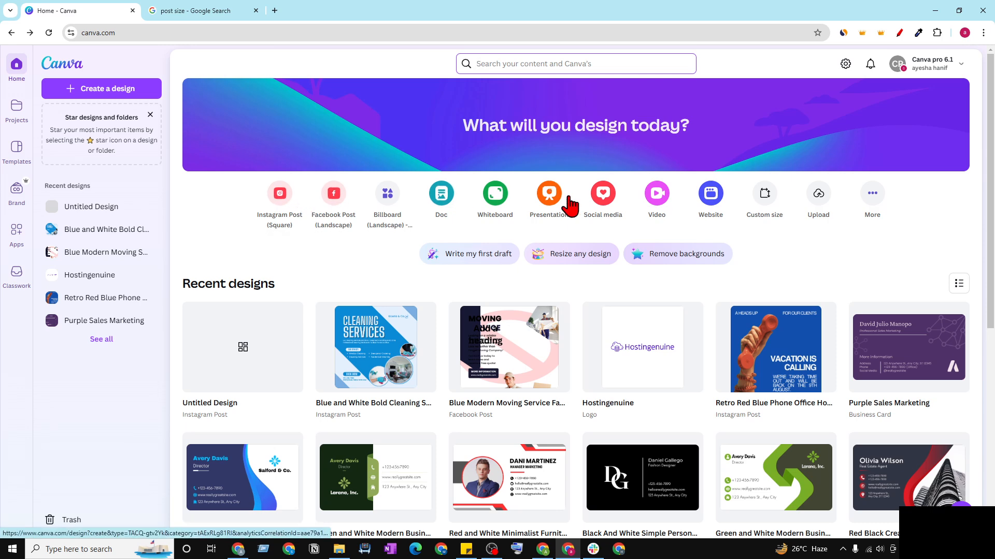
Step: Look through the additional design formats, from popular layouts to marketing and event planning, and close the design creation dialog
click(871, 202)
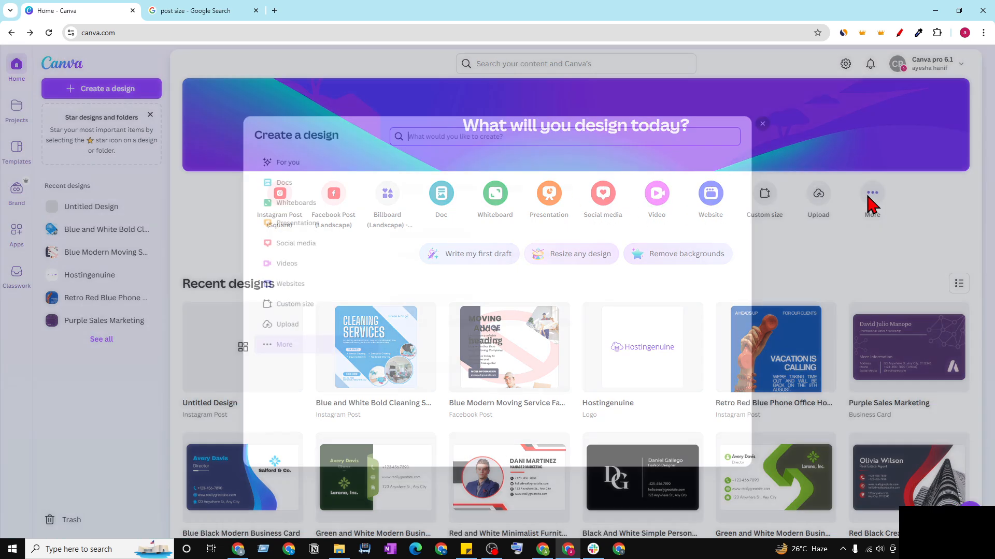
scroll(526, 231, down, 1)
scroll(529, 234, down, 2)
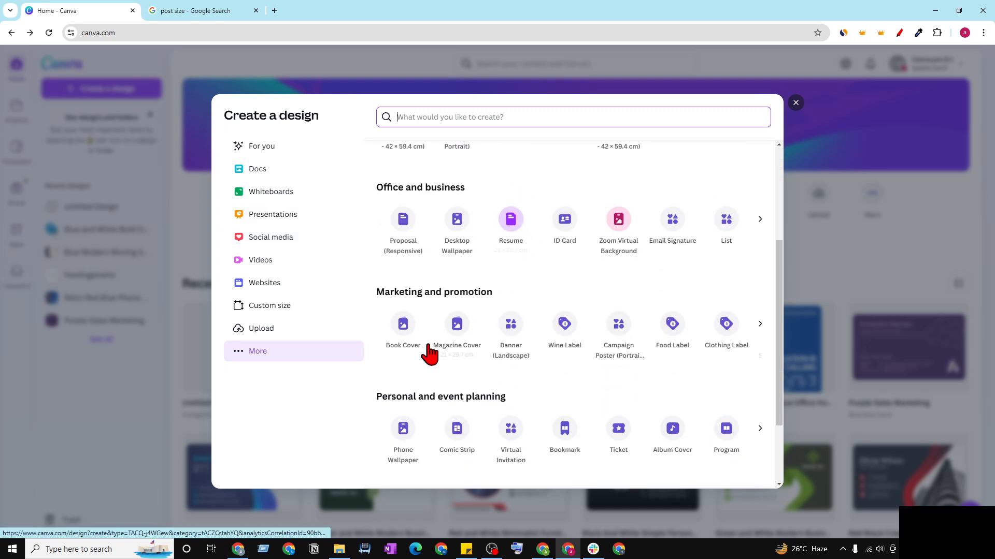
scroll(568, 278, up, 3)
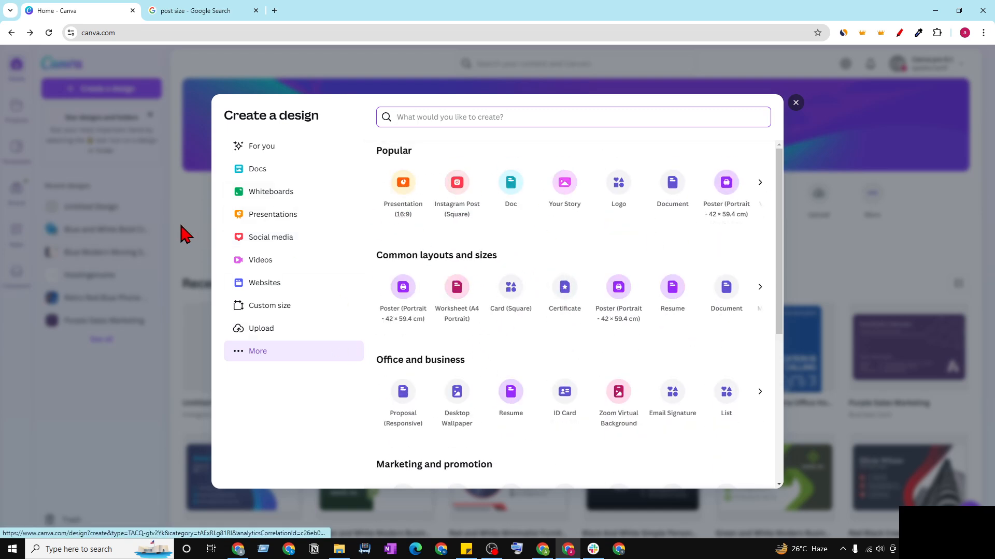
click(795, 103)
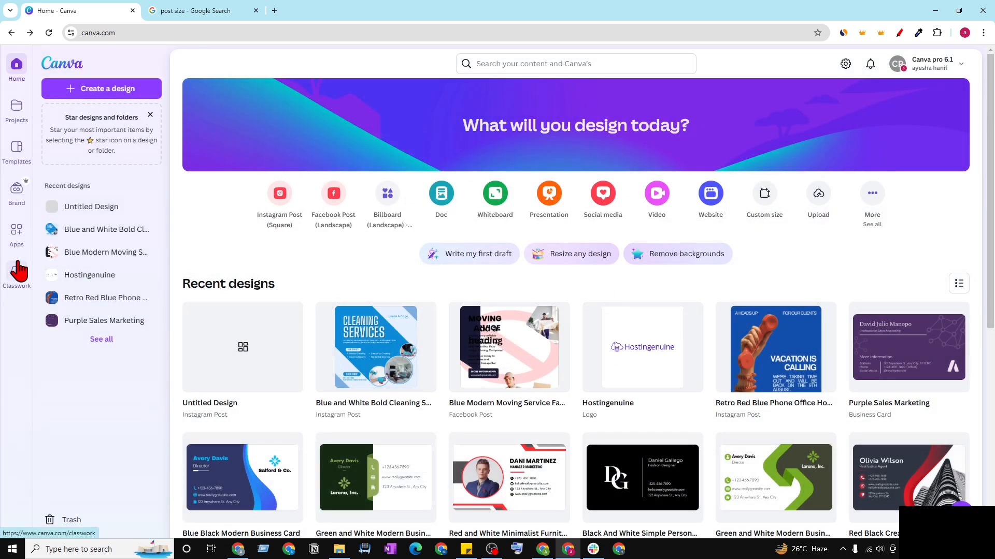
Step: Go to the template library and open the Flyers (A4 21 × 29.7 cm) category
click(16, 153)
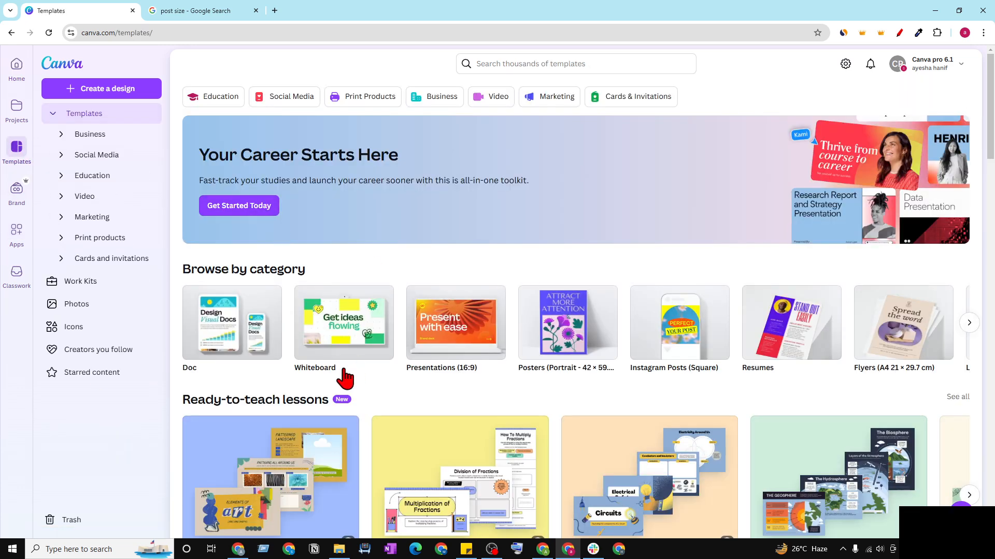
scroll(349, 377, down, 3)
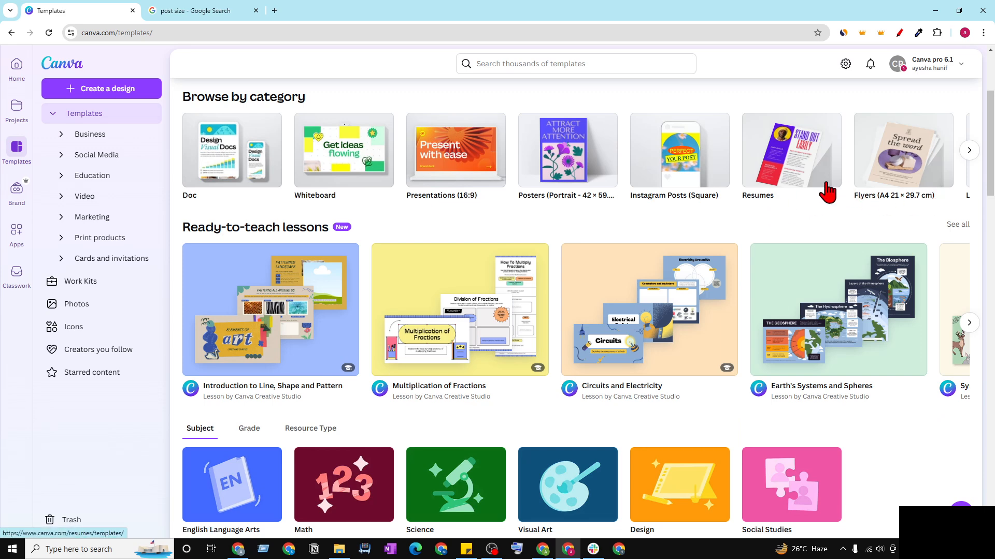
click(895, 168)
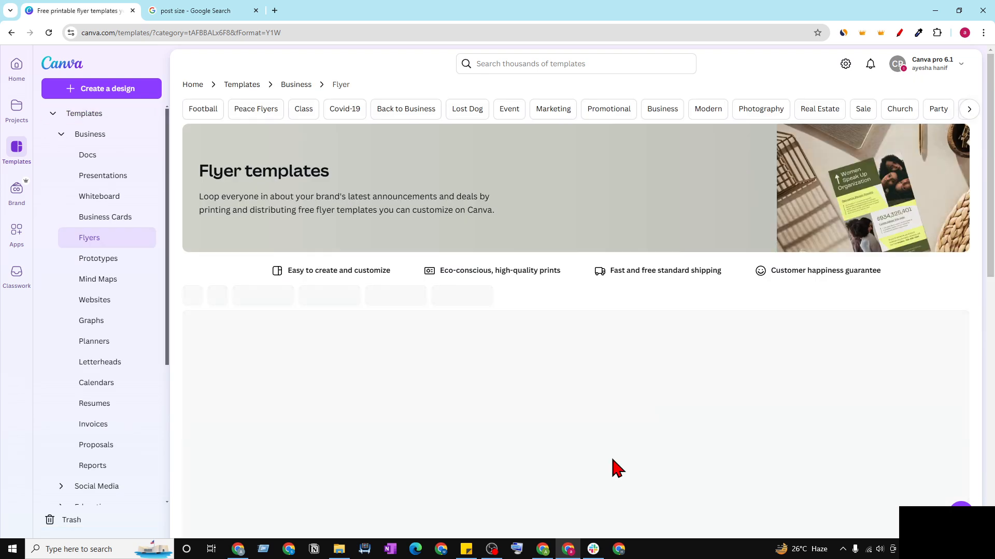
Step: Browse the flyer templates and open the Yellow and Black Professional Construction Flyer for customizing
scroll(610, 468, down, 3)
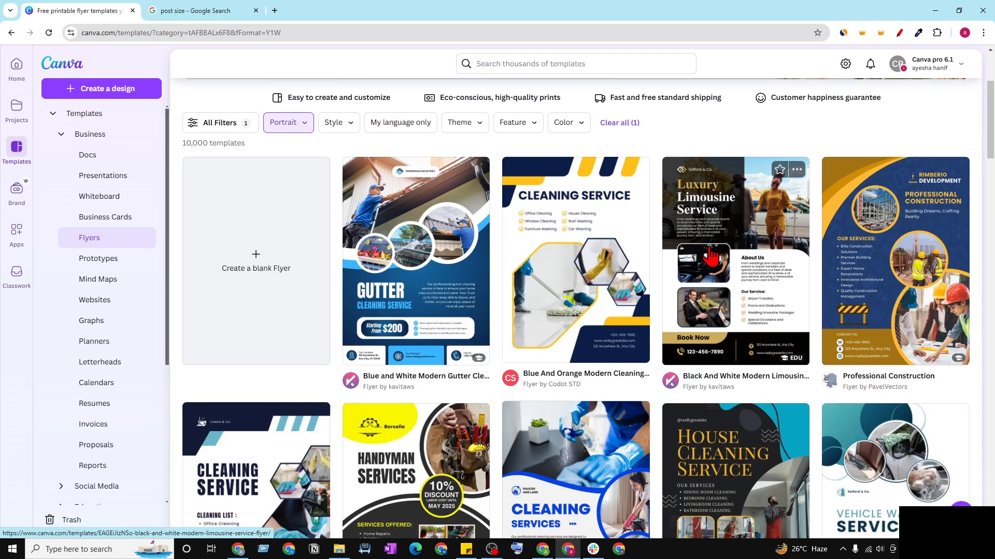
scroll(550, 298, down, 3)
scroll(550, 298, up, 4)
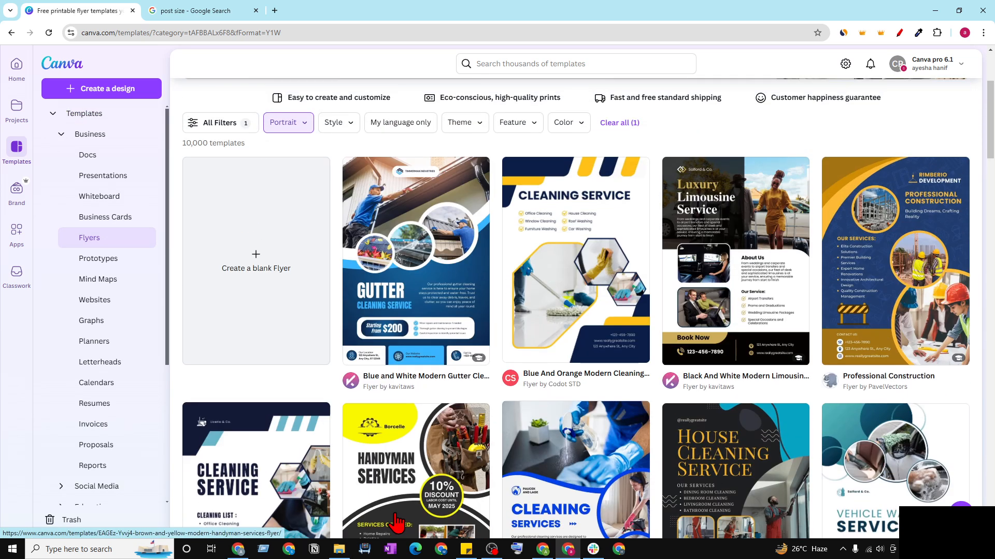
scroll(551, 298, down, 4)
scroll(748, 378, down, 3)
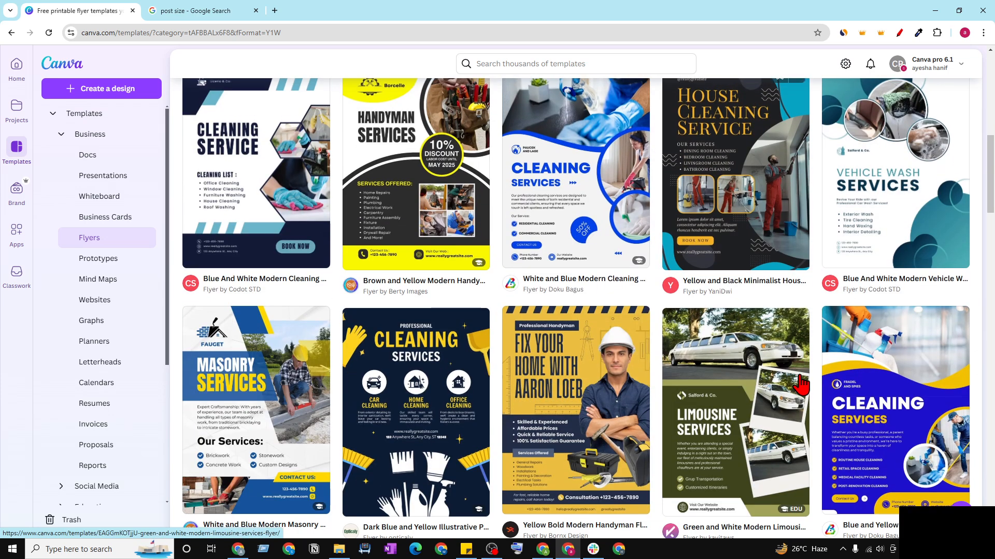
scroll(829, 290, down, 7)
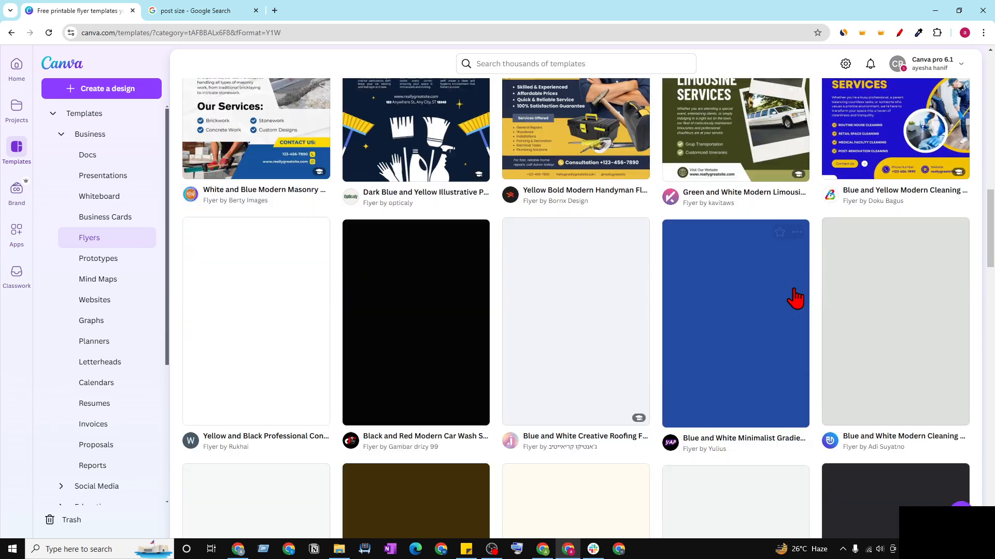
scroll(715, 288, up, 4)
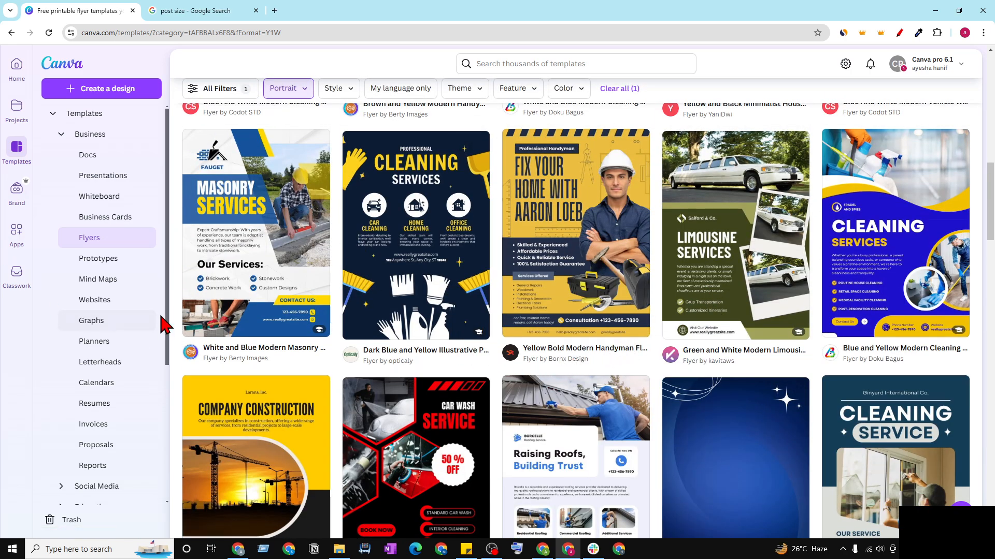
scroll(262, 282, down, 5)
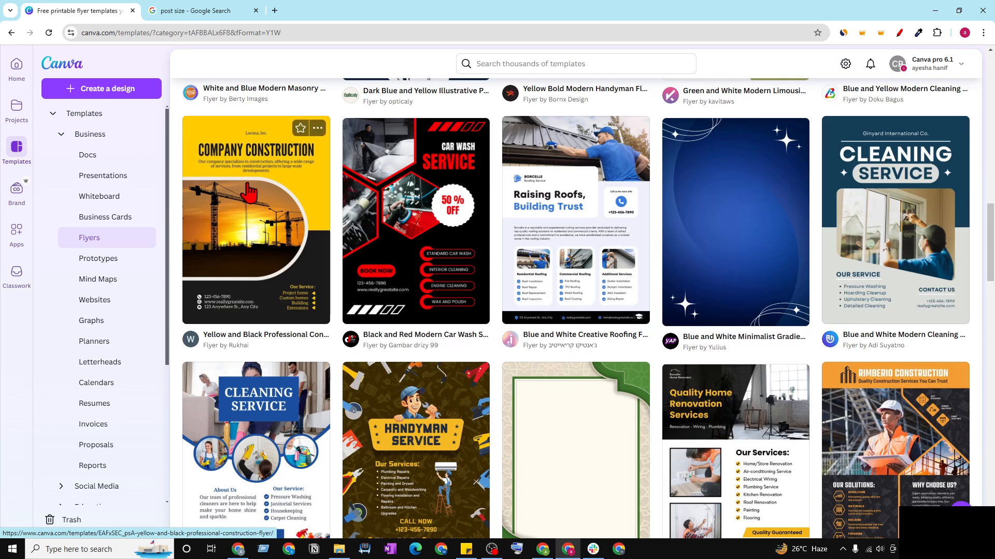
click(248, 193)
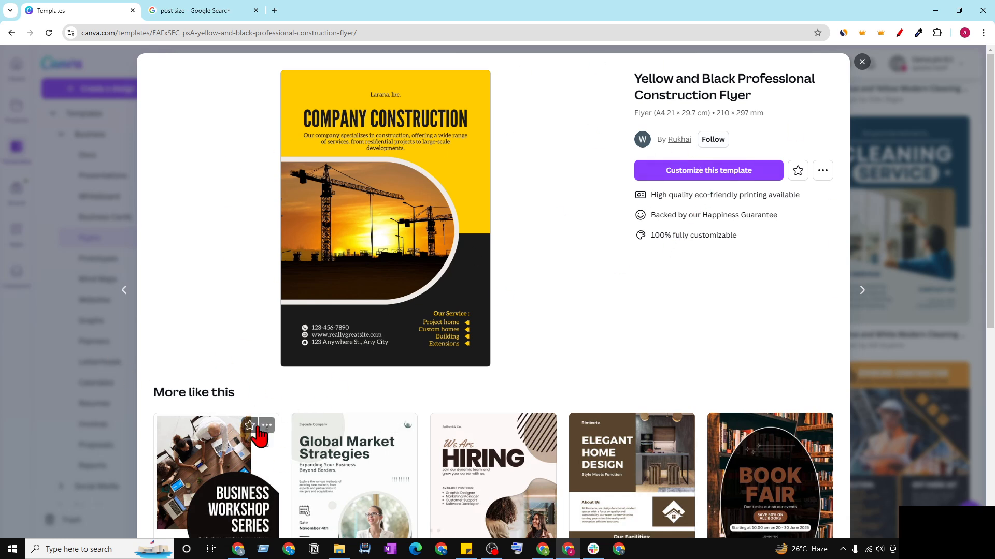
click(705, 174)
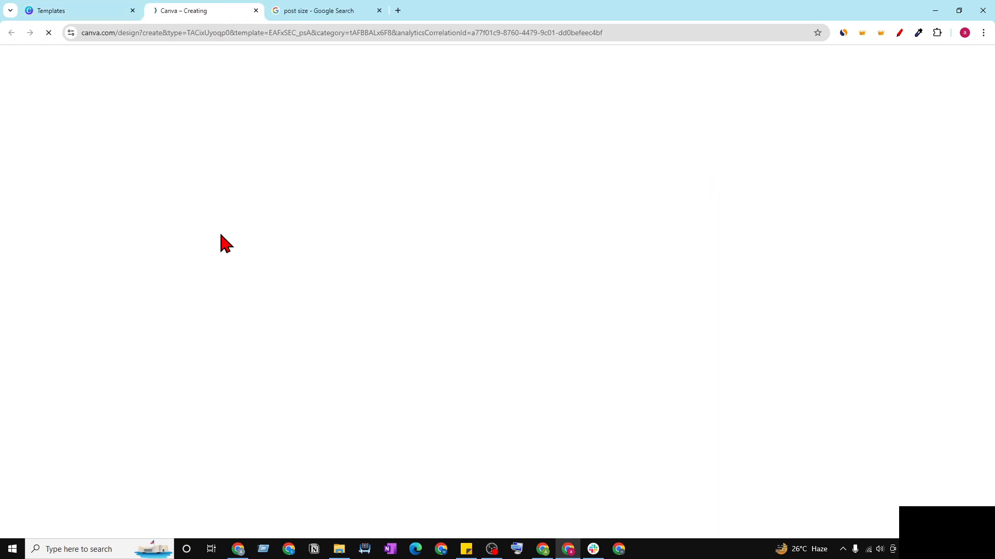
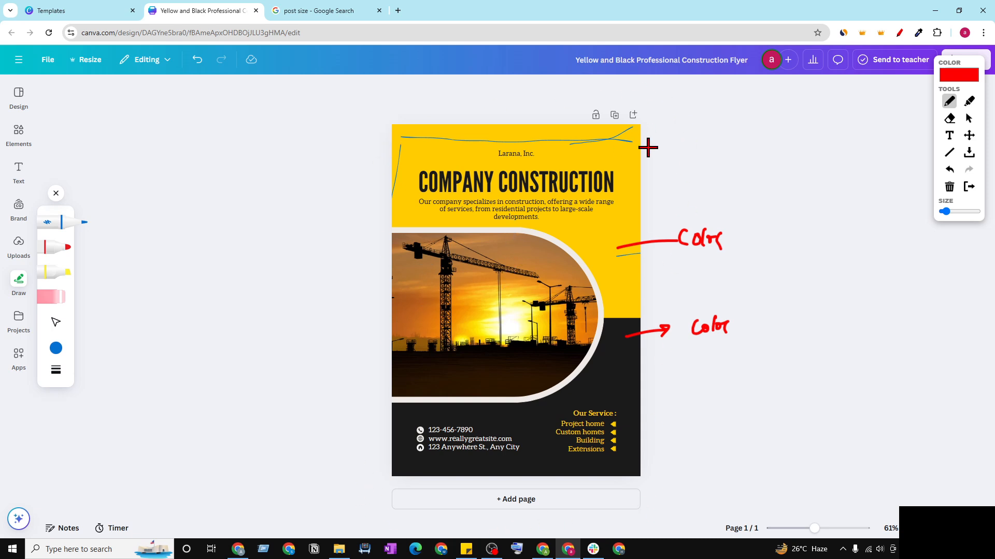
Step: Annotate the flyer's yellow area in red as "Background", then outline the rounded photo frame and label it "Shape"
mouse_move(619, 158)
mouse_down()
mouse_move(693, 144)
mouse_move(684, 140)
mouse_move(677, 160)
mouse_move(713, 156)
mouse_move(716, 144)
mouse_move(711, 157)
mouse_move(730, 157)
mouse_move(757, 136)
mouse_move(760, 148)
mouse_move(780, 147)
mouse_move(785, 165)
mouse_move(795, 145)
mouse_move(858, 148)
mouse_up()
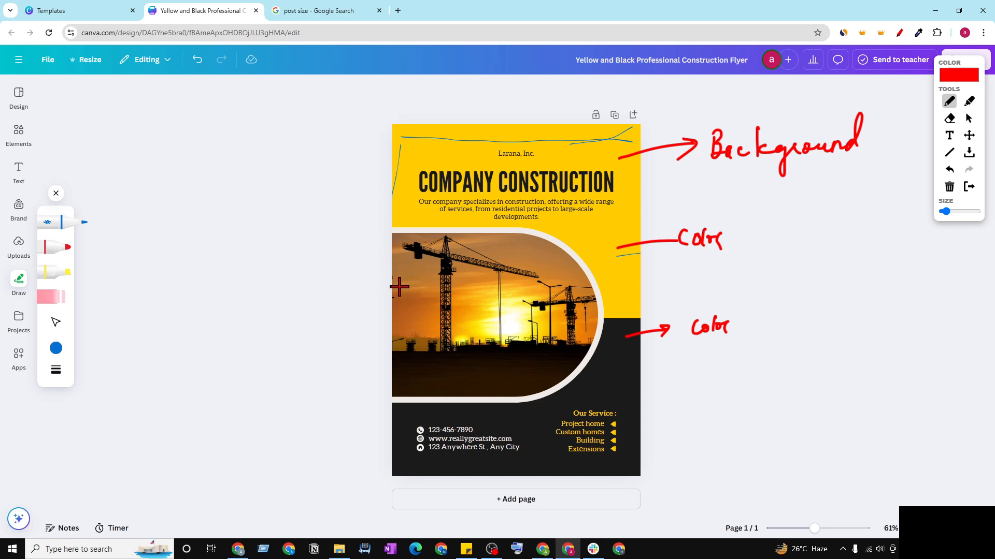
mouse_move(392, 232)
mouse_down()
mouse_move(519, 237)
mouse_move(567, 256)
mouse_move(582, 285)
mouse_move(575, 335)
mouse_move(524, 373)
mouse_move(415, 371)
mouse_up()
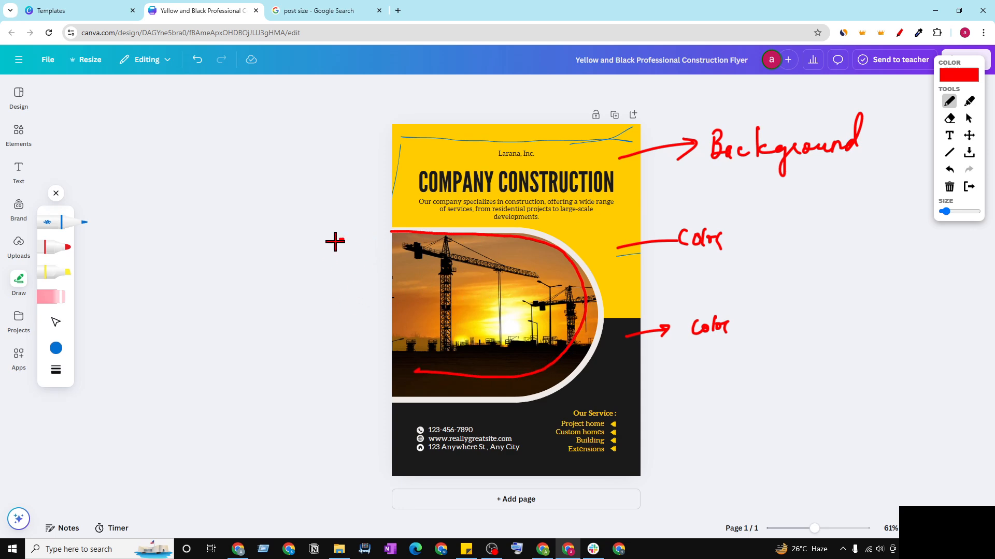
drag(337, 239, 330, 261)
mouse_move(346, 237)
mouse_down()
mouse_move(331, 257)
mouse_move(345, 266)
mouse_move(378, 263)
mouse_up()
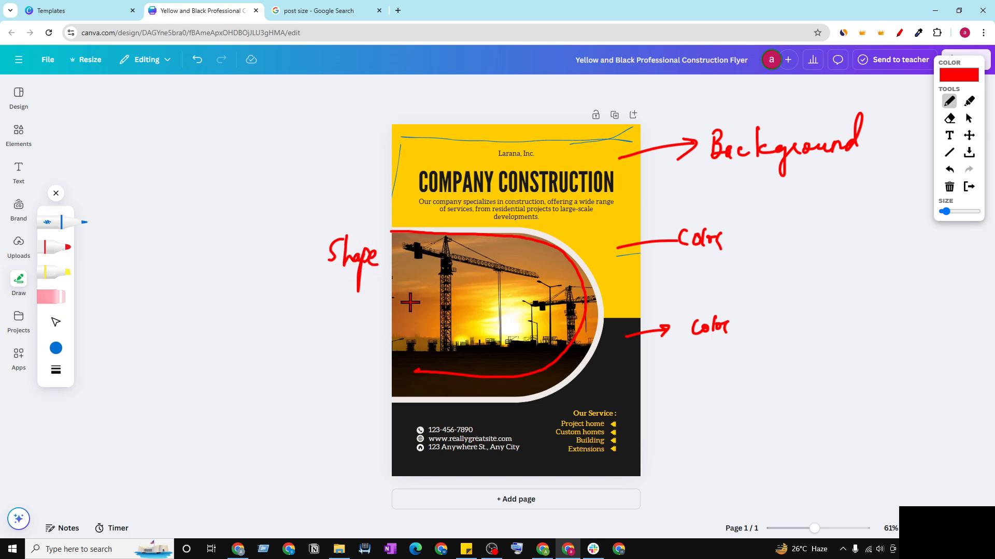
Step: Add a check mark to the crane photo and label it "Image" with an arrow pointing away from it
drag(410, 303, 465, 280)
drag(412, 329, 363, 346)
mouse_move(280, 308)
mouse_down()
mouse_move(286, 329)
mouse_move(324, 319)
mouse_move(323, 340)
mouse_move(350, 317)
mouse_up()
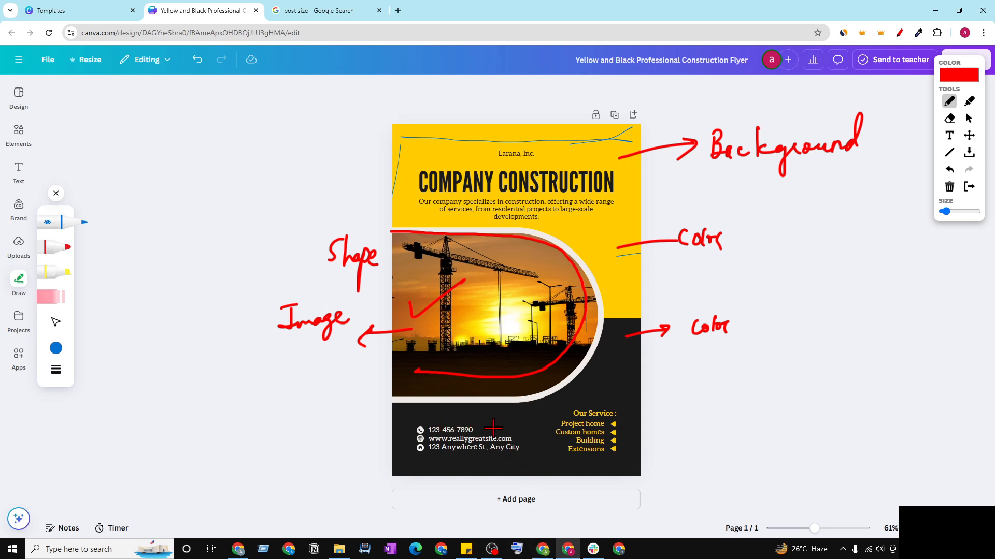
Step: Box the contact details and service list, draw lines out from the heading texts, and label the texts "Text, Message"
mouse_move(495, 420)
mouse_down()
mouse_move(415, 422)
mouse_move(404, 456)
mouse_move(513, 470)
mouse_move(517, 429)
mouse_move(499, 419)
mouse_up()
mouse_move(604, 400)
mouse_down()
mouse_move(553, 404)
mouse_move(553, 461)
mouse_move(602, 462)
mouse_move(599, 403)
mouse_up()
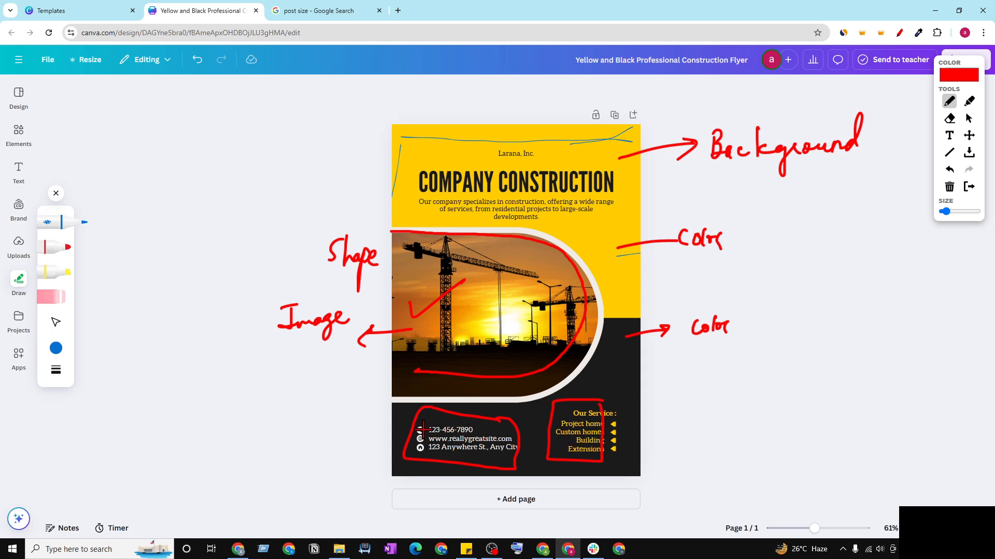
drag(423, 425, 405, 469)
drag(432, 189, 527, 112)
drag(490, 196, 566, 75)
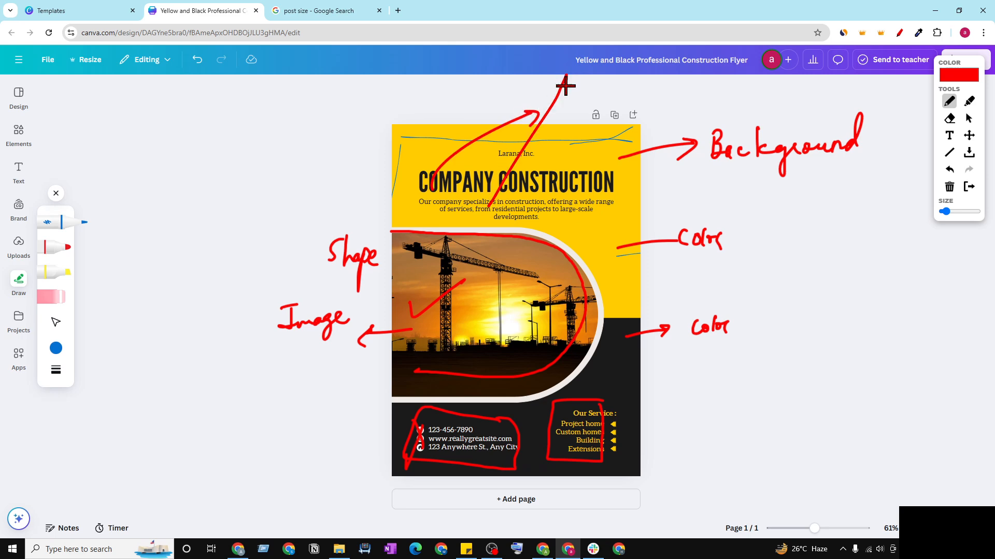
drag(502, 158, 557, 92)
mouse_move(561, 447)
mouse_down()
mouse_move(663, 448)
mouse_move(702, 430)
mouse_move(705, 444)
mouse_move(738, 439)
mouse_move(749, 466)
mouse_move(791, 430)
mouse_move(806, 450)
mouse_move(840, 444)
mouse_move(852, 460)
mouse_move(892, 439)
mouse_up()
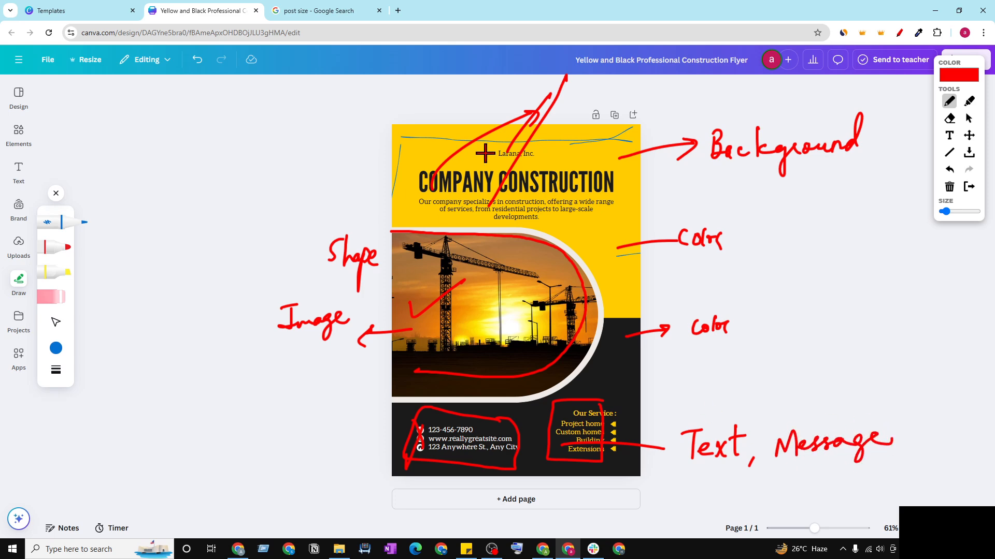
Step: Box the Larana, Inc. text and label it "logo" with an arrow, then write a large "Post" beside the flyer
mouse_move(544, 145)
mouse_down()
mouse_move(486, 138)
mouse_move(497, 160)
mouse_move(541, 161)
mouse_move(538, 143)
mouse_move(676, 137)
mouse_move(707, 120)
mouse_up()
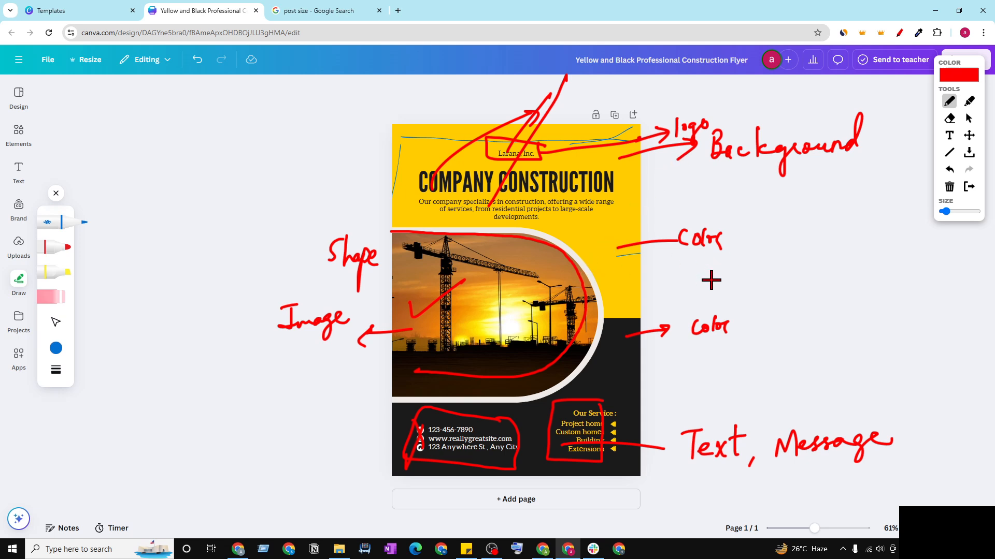
drag(139, 117, 151, 222)
mouse_move(143, 132)
mouse_down()
mouse_move(135, 189)
mouse_move(171, 176)
mouse_move(182, 193)
mouse_up()
drag(221, 117, 222, 185)
drag(212, 164, 247, 149)
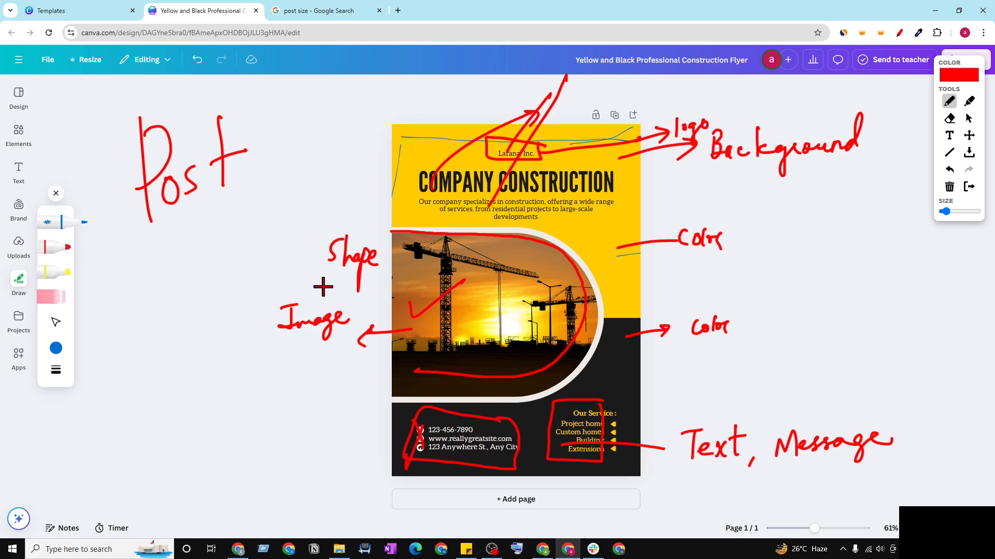
Step: Circle both "Color" labels and the "Shape" label, and write "Image" beside the color labels
drag(735, 220, 728, 211)
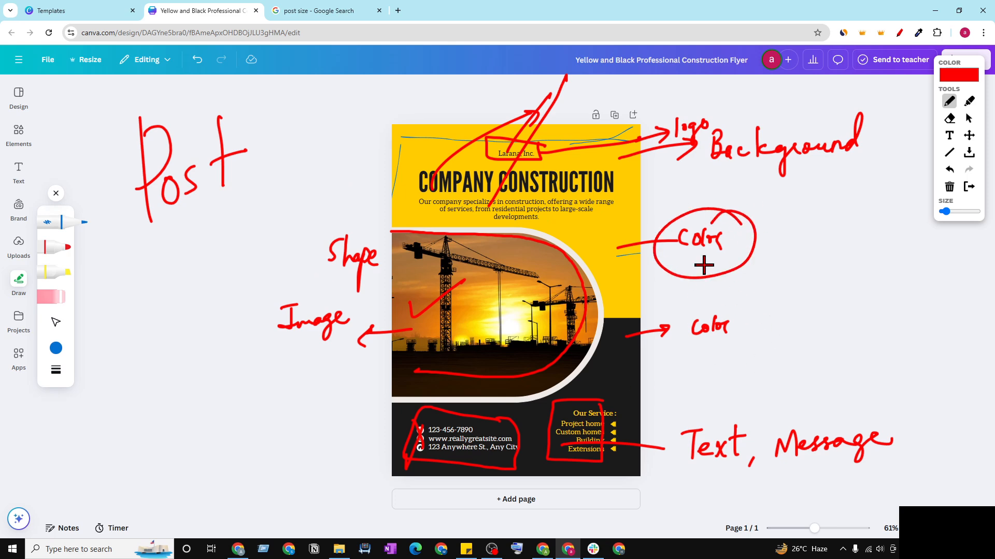
mouse_move(724, 305)
mouse_down()
mouse_move(672, 364)
mouse_move(704, 313)
mouse_up()
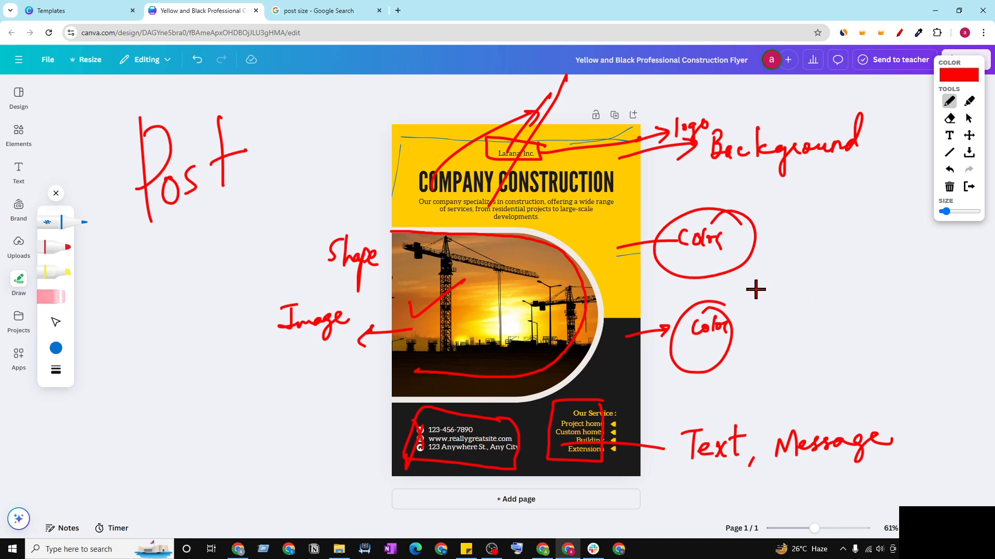
mouse_move(754, 287)
mouse_down()
mouse_move(751, 305)
mouse_move(791, 294)
mouse_move(793, 313)
mouse_move(826, 291)
mouse_move(787, 300)
mouse_up()
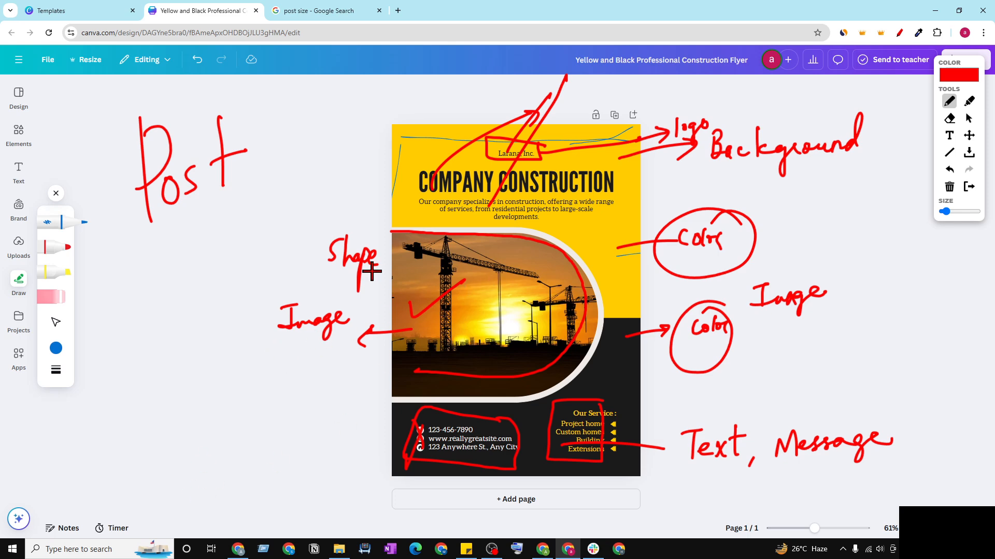
mouse_move(345, 220)
mouse_down()
mouse_move(303, 269)
mouse_move(309, 228)
mouse_up()
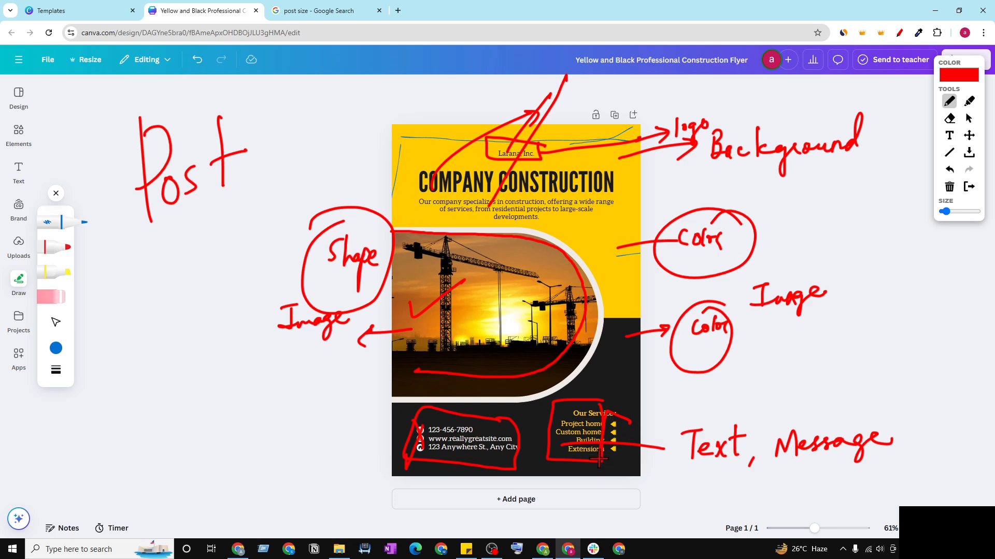
Step: Draw an arrow from the contact icons, label it "icons", and clear all the red annotations from the page
mouse_move(413, 424)
mouse_down()
mouse_move(407, 459)
mouse_move(409, 434)
mouse_move(365, 430)
mouse_move(369, 446)
mouse_up()
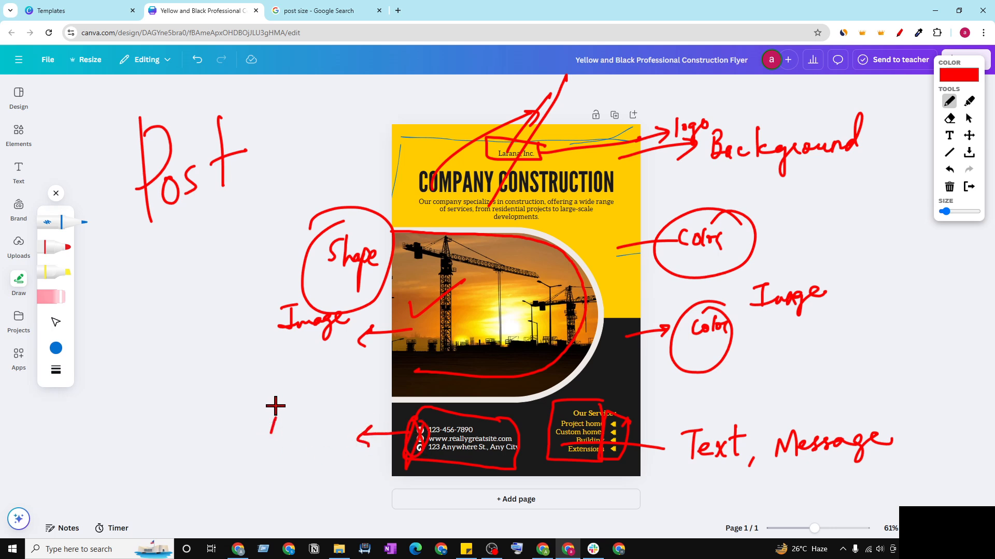
click(277, 401)
mouse_move(273, 415)
mouse_down()
mouse_move(271, 434)
mouse_move(318, 422)
mouse_move(341, 425)
mouse_move(335, 434)
mouse_up()
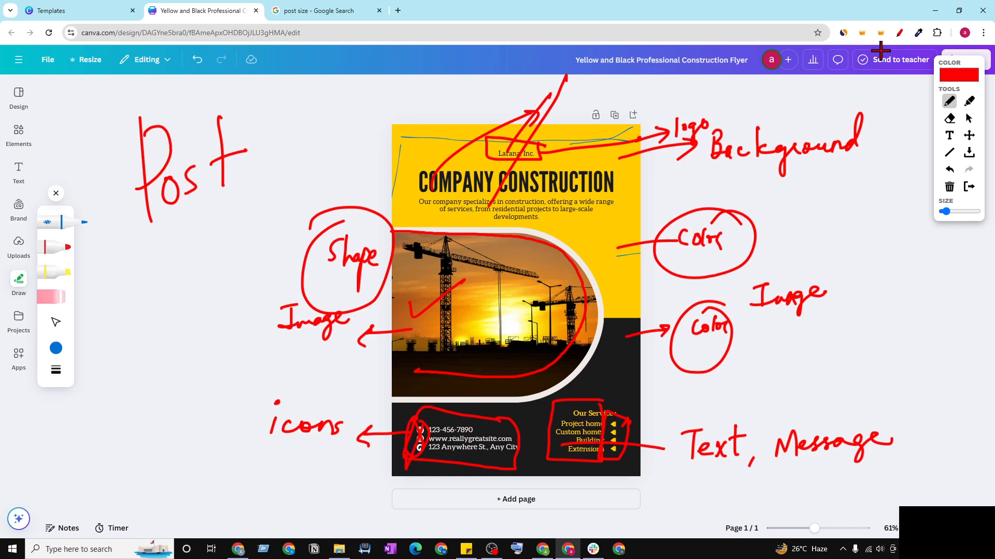
click(896, 35)
click(899, 35)
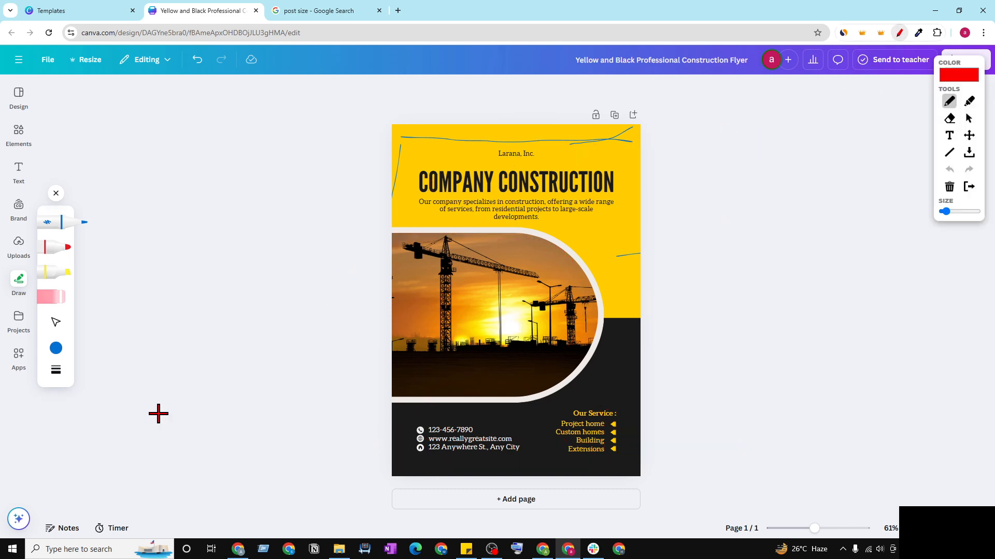
Step: Box the contact icons at the bottom of the flyer, draw an arrow out from them, and label it "icon"
mouse_move(415, 422)
mouse_down()
mouse_move(402, 447)
mouse_move(428, 459)
mouse_move(429, 426)
mouse_move(399, 422)
mouse_move(385, 439)
mouse_move(338, 433)
mouse_up()
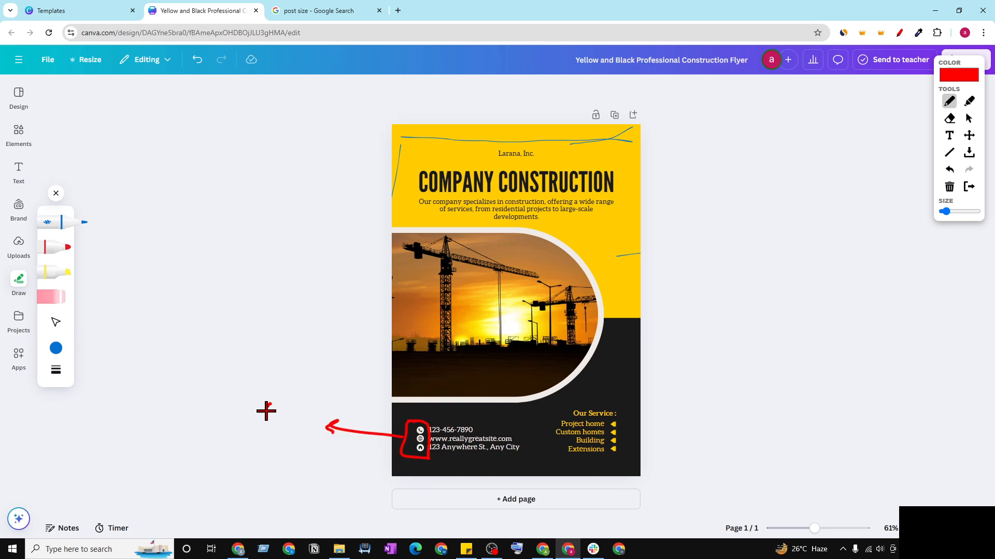
mouse_move(270, 405)
mouse_down()
mouse_move(282, 418)
mouse_move(275, 398)
mouse_move(289, 418)
mouse_move(307, 415)
mouse_move(317, 427)
mouse_up()
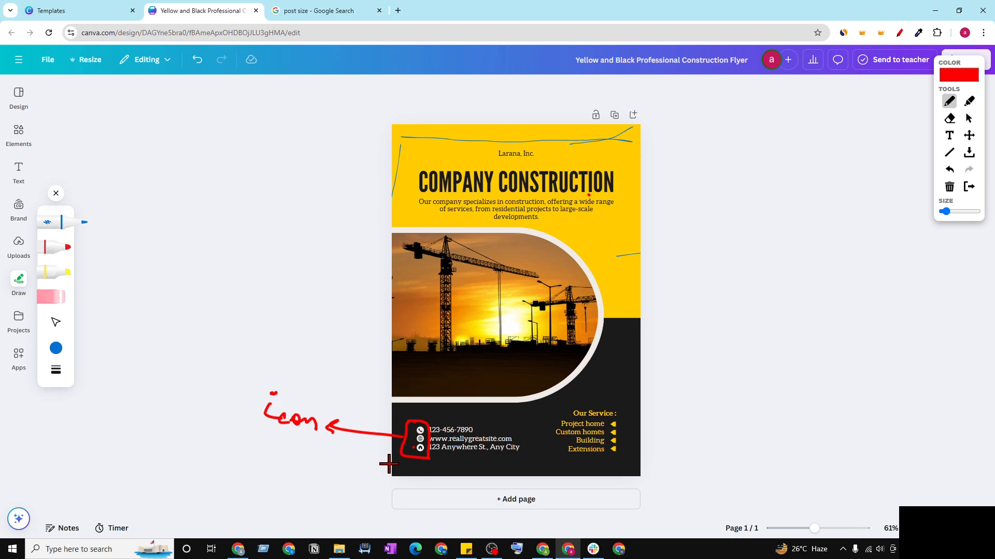
Step: Draw an arrow out from the flyer's heading area, write "Attention" beside it, and link it with a downward arrow to "Customer"
mouse_move(604, 224)
mouse_down()
mouse_move(666, 228)
mouse_move(656, 246)
mouse_up()
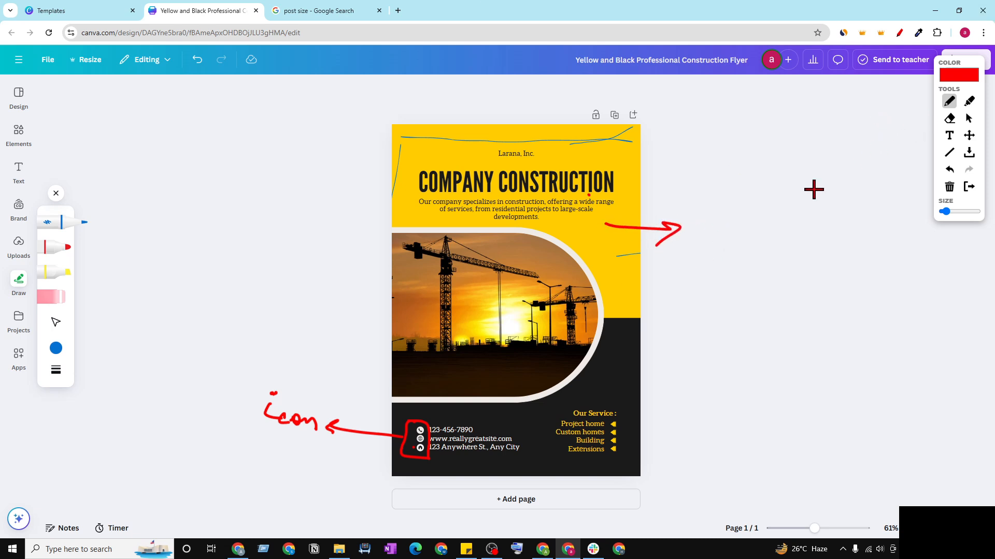
mouse_move(728, 213)
mouse_down()
mouse_move(724, 247)
mouse_move(766, 215)
mouse_move(772, 238)
mouse_move(798, 241)
mouse_move(801, 221)
mouse_move(807, 235)
mouse_move(829, 235)
mouse_move(800, 269)
mouse_up()
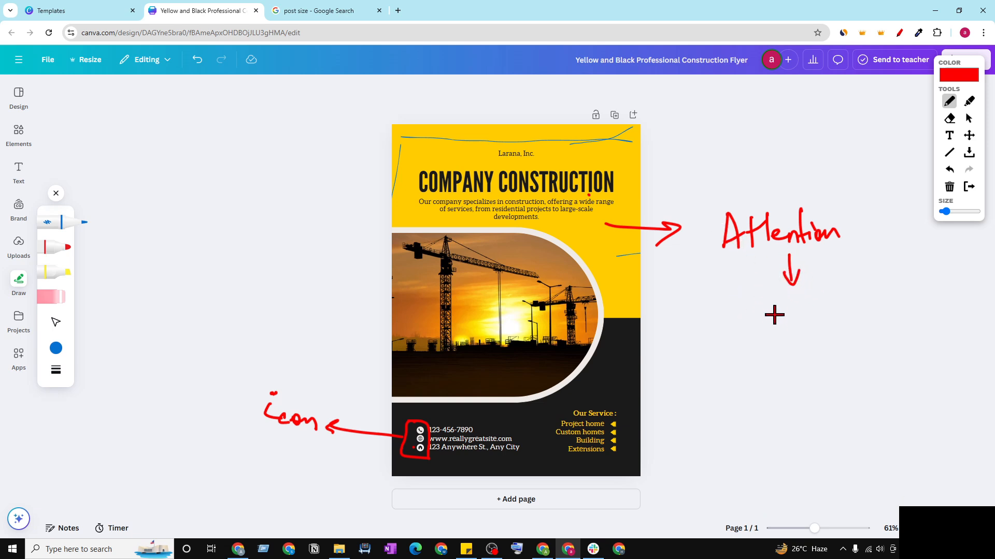
drag(781, 312, 862, 310)
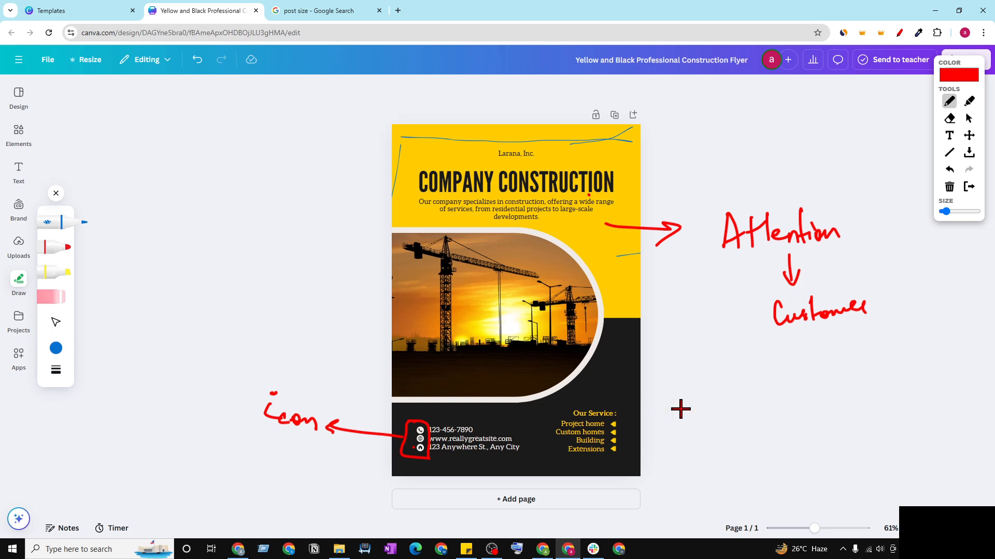
Step: Add check marks above "Attention" and beside the flyer's headline, and close the page annotation tool
drag(767, 192, 807, 169)
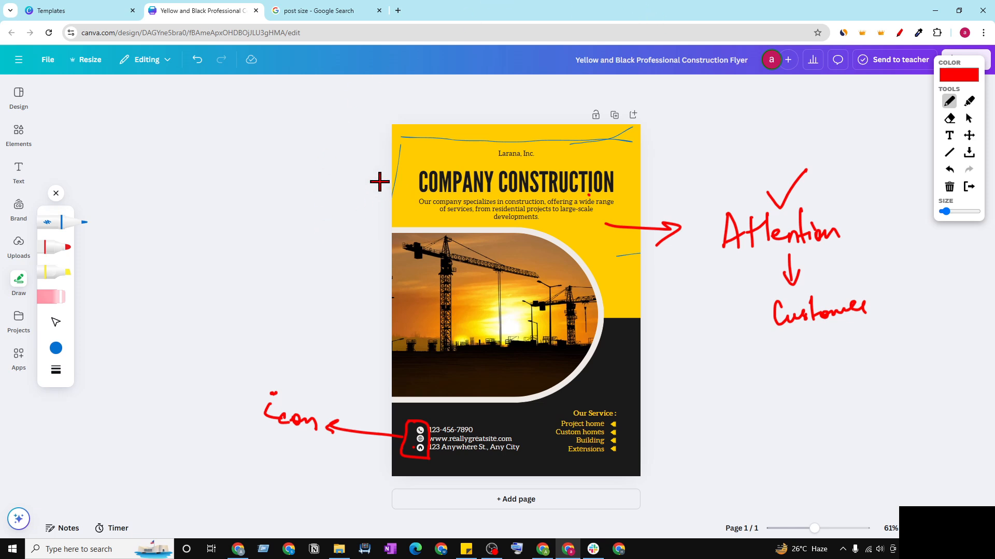
drag(380, 181, 461, 147)
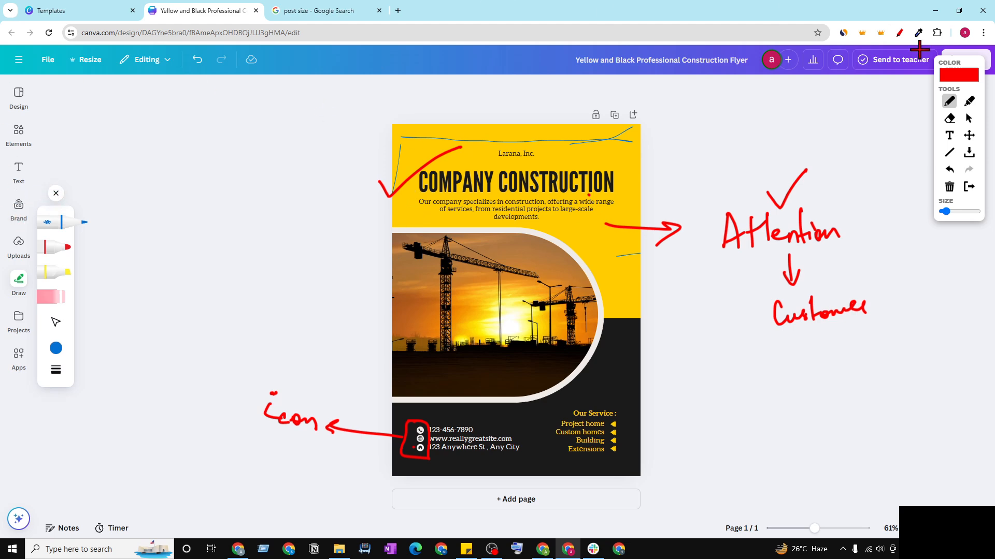
click(899, 32)
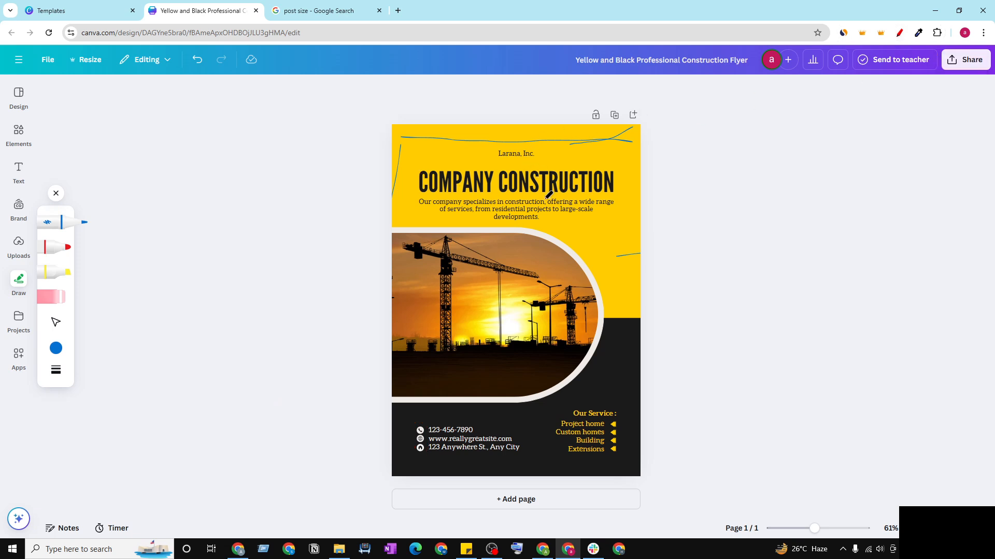
Step: Add a default heading, subheading and body text to the construction flyer, leaving their placeholder wording
click(19, 168)
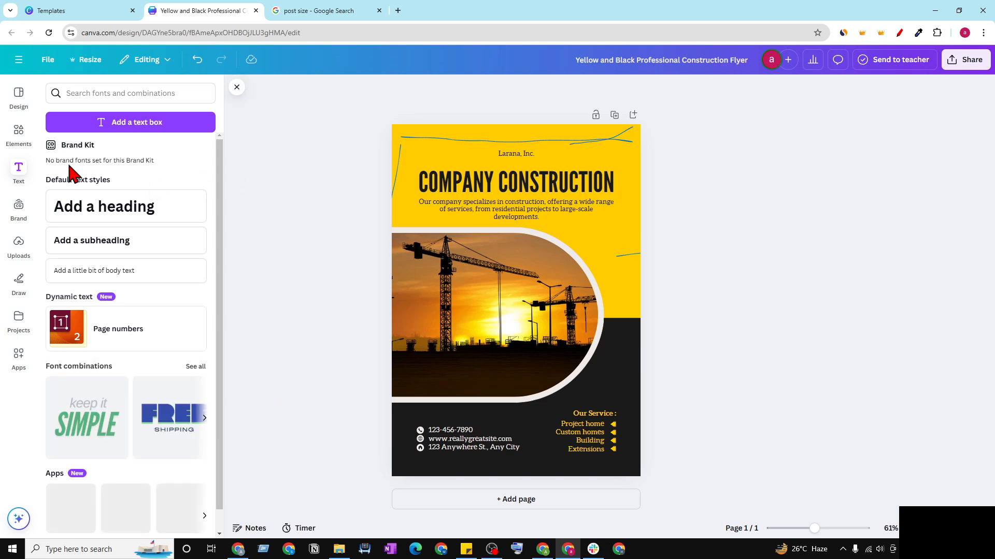
click(173, 207)
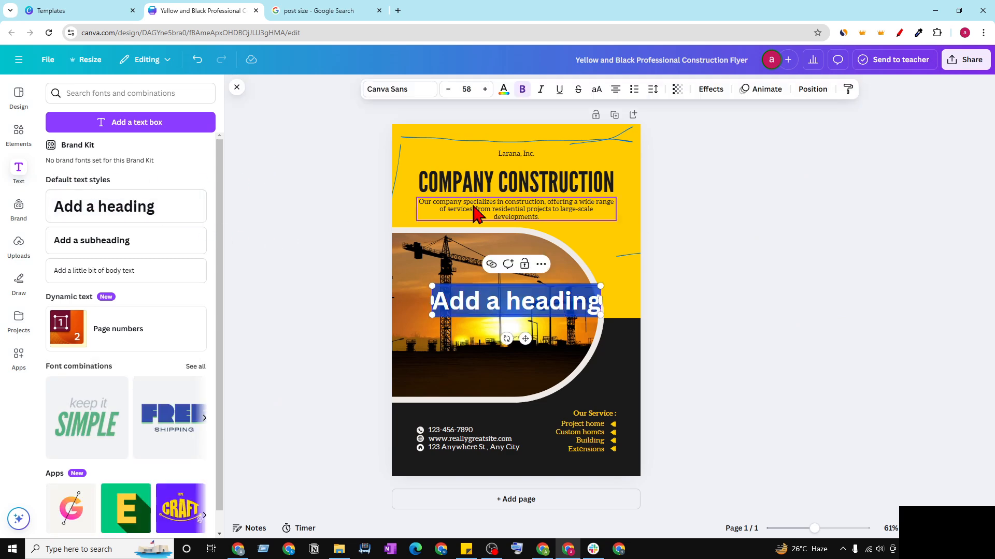
click(153, 244)
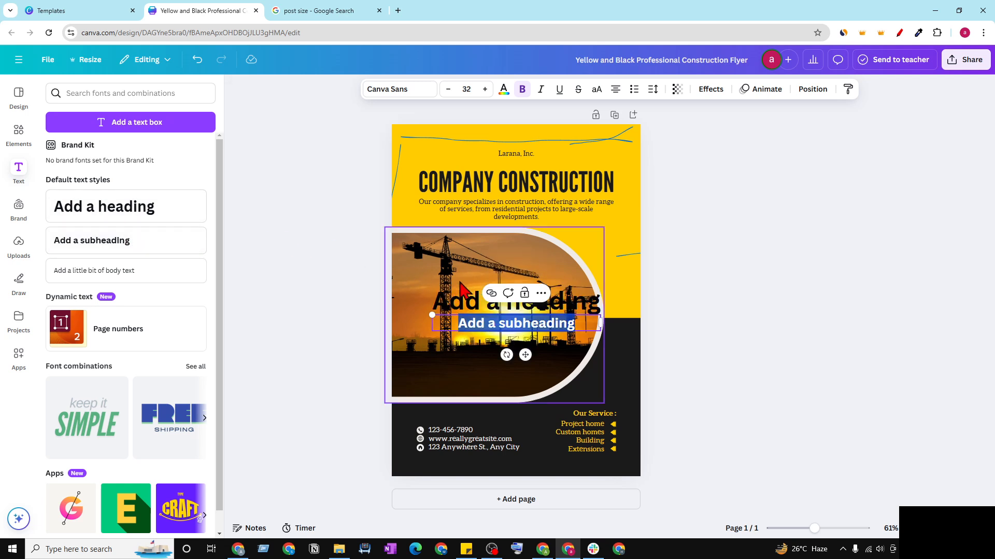
click(133, 277)
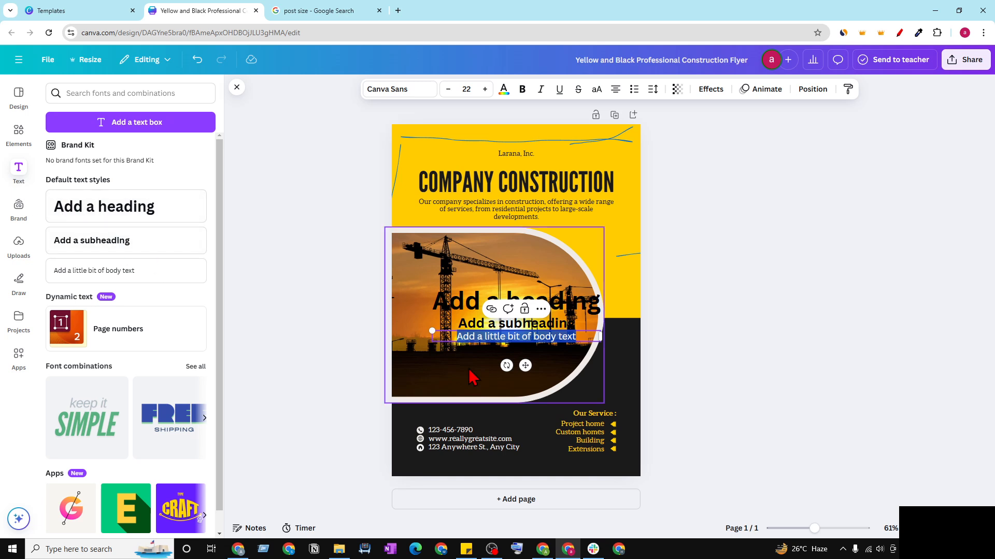
click(521, 337)
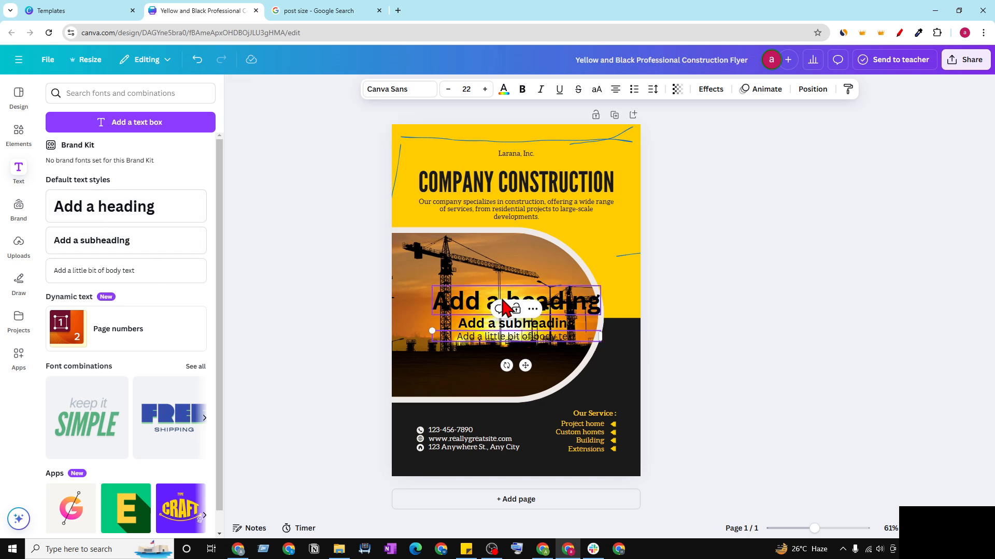
click(738, 298)
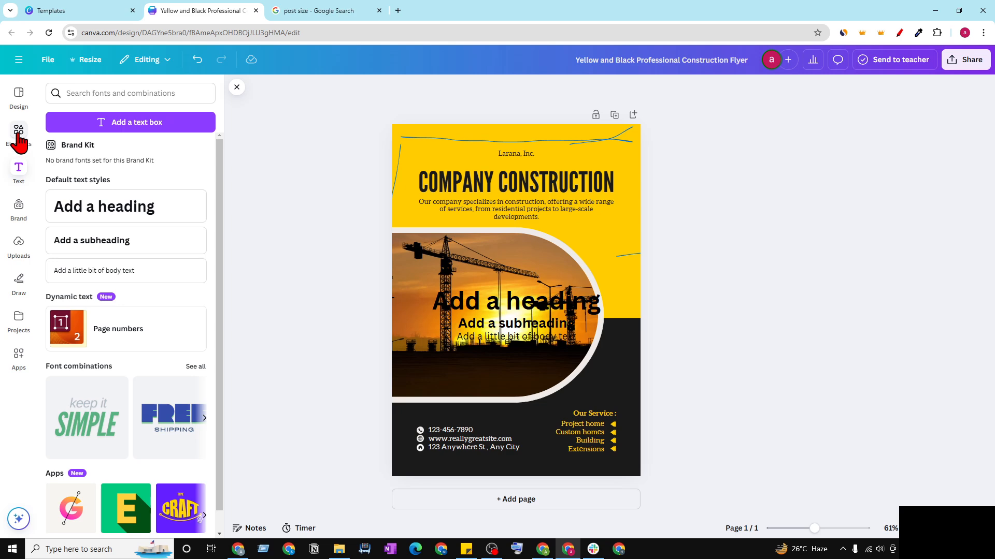
Step: Add a second page and apply the White Green Minimalist Modern Home Flyers real estate template to it
click(18, 94)
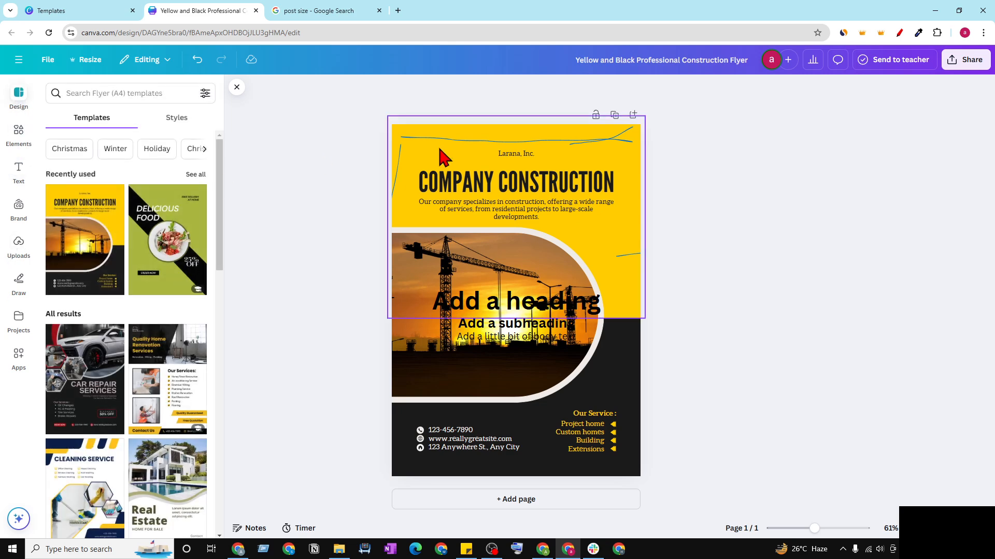
click(453, 501)
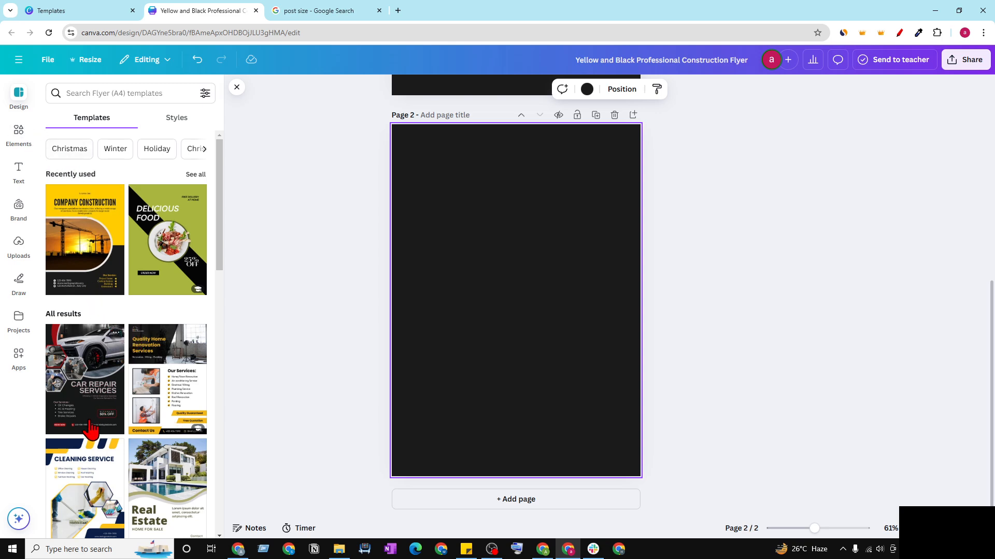
click(172, 486)
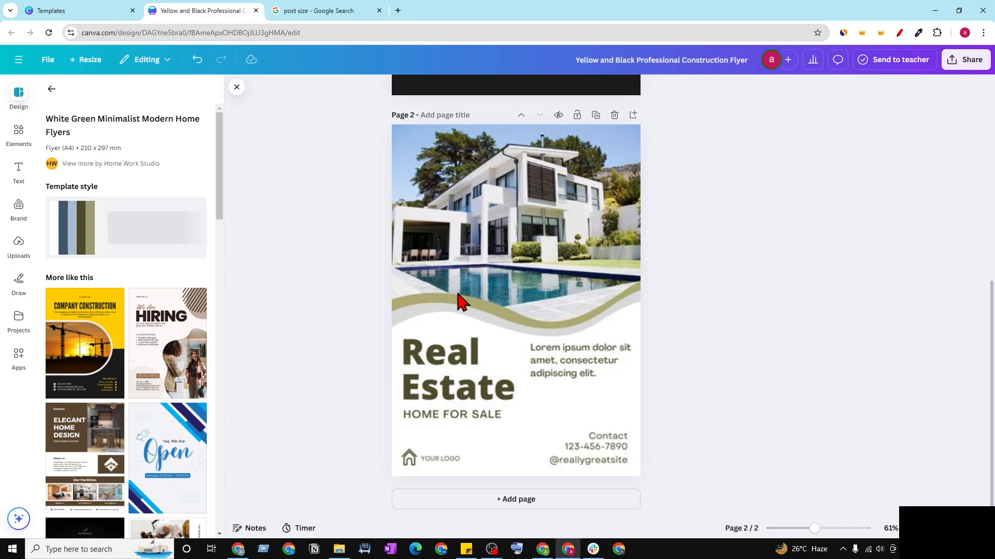
Step: Examine the real estate flyer's separate parts by selecting its texts, house photo, wave shape, contact details and logo
click(582, 373)
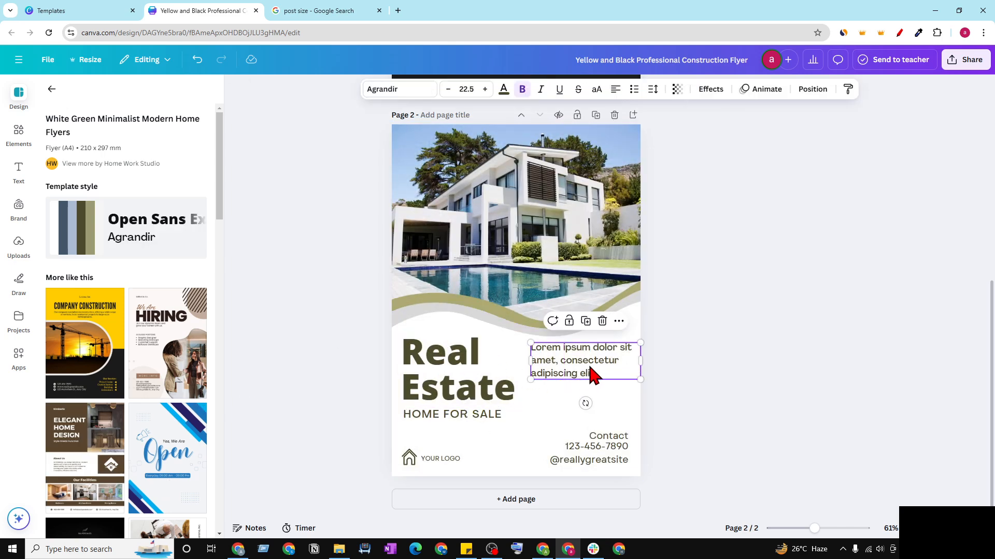
double_click(594, 374)
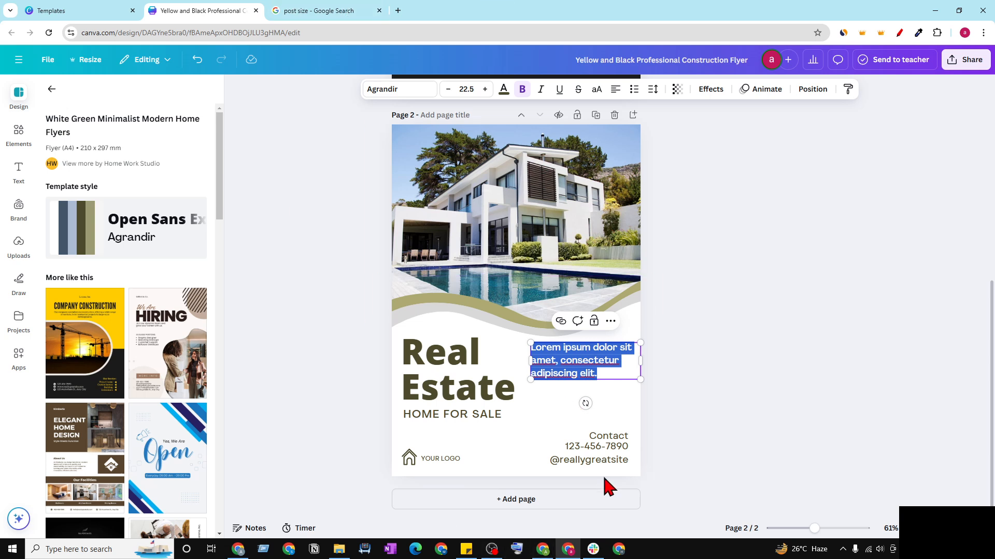
click(596, 447)
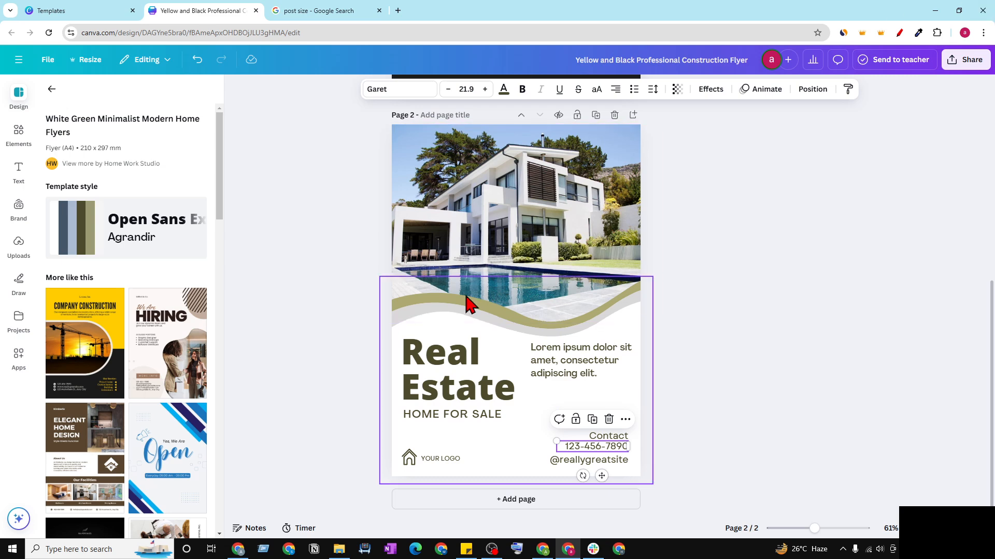
click(540, 225)
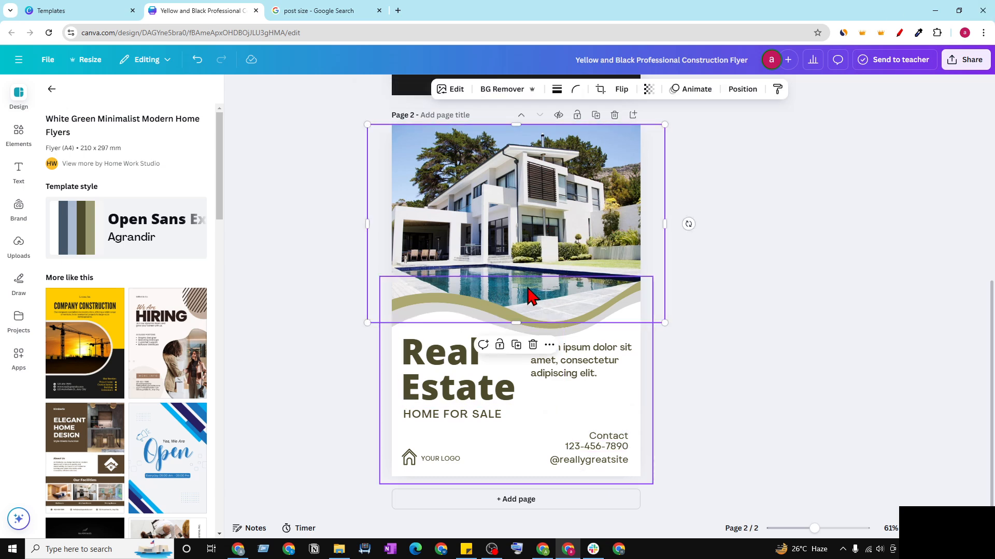
click(461, 311)
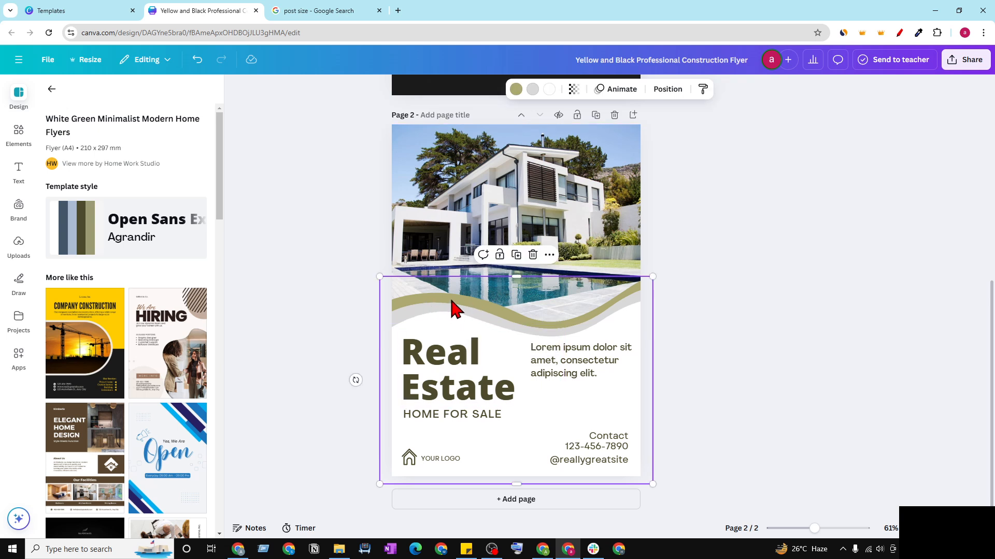
click(441, 369)
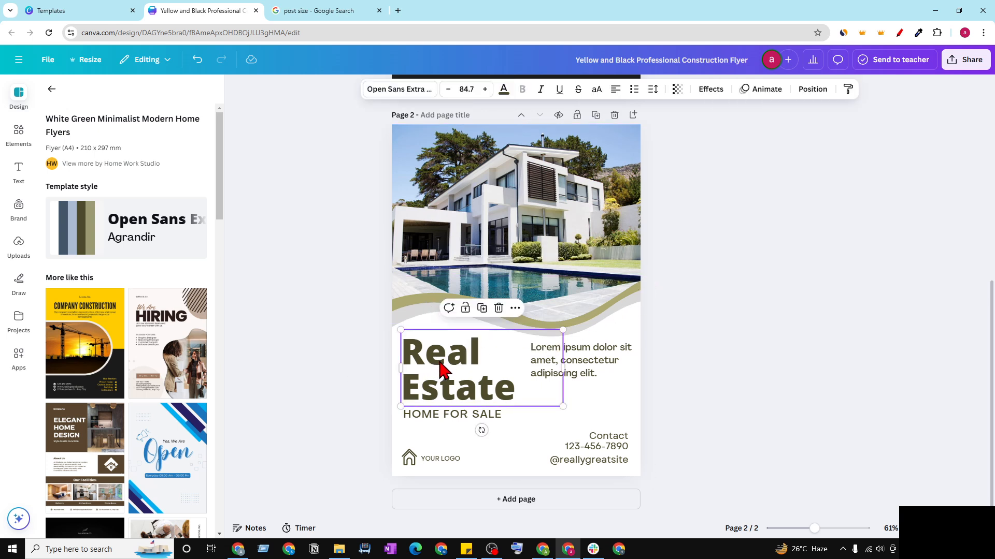
click(585, 359)
click(609, 444)
click(601, 463)
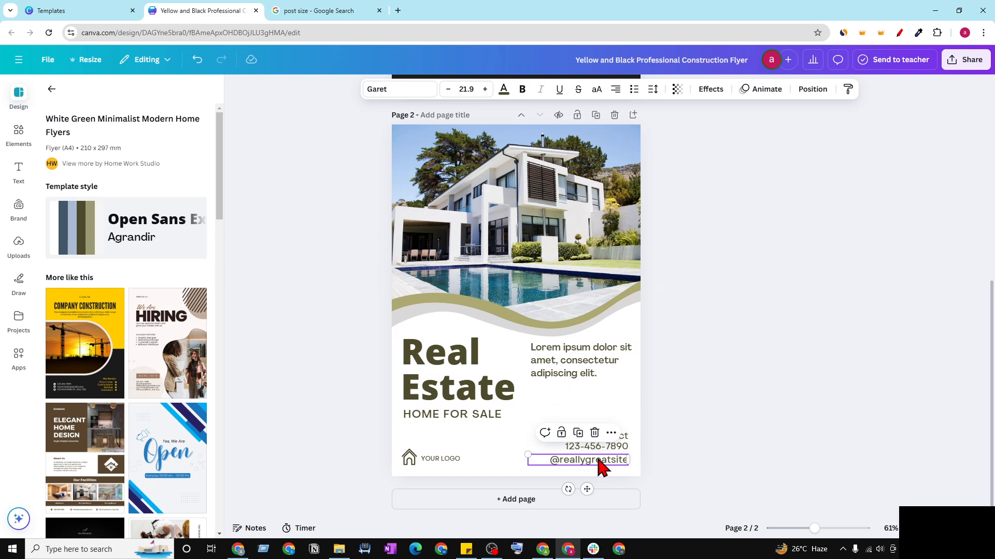
click(409, 461)
click(443, 459)
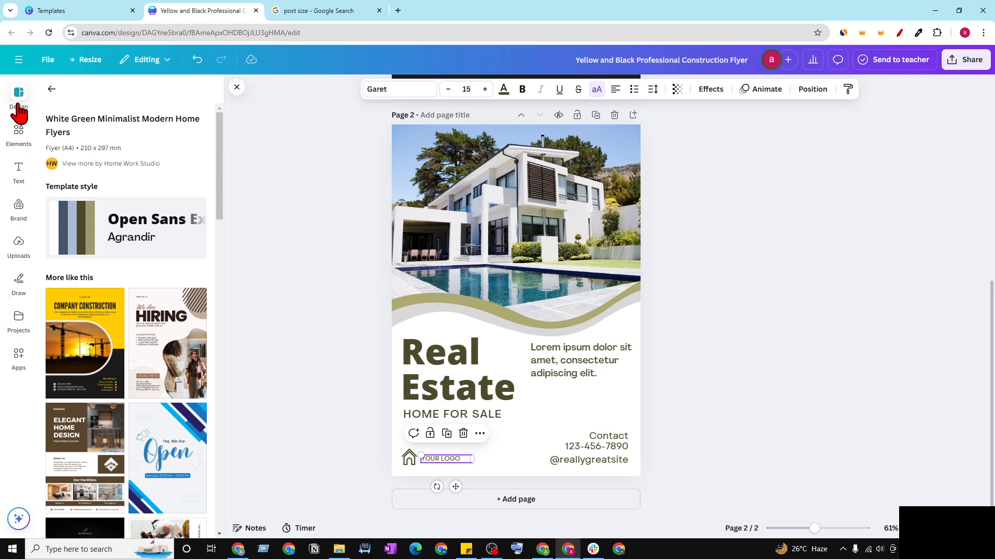
Step: Select the flyer's wave shape and look through the suggested element categories for comparable building blocks
click(19, 136)
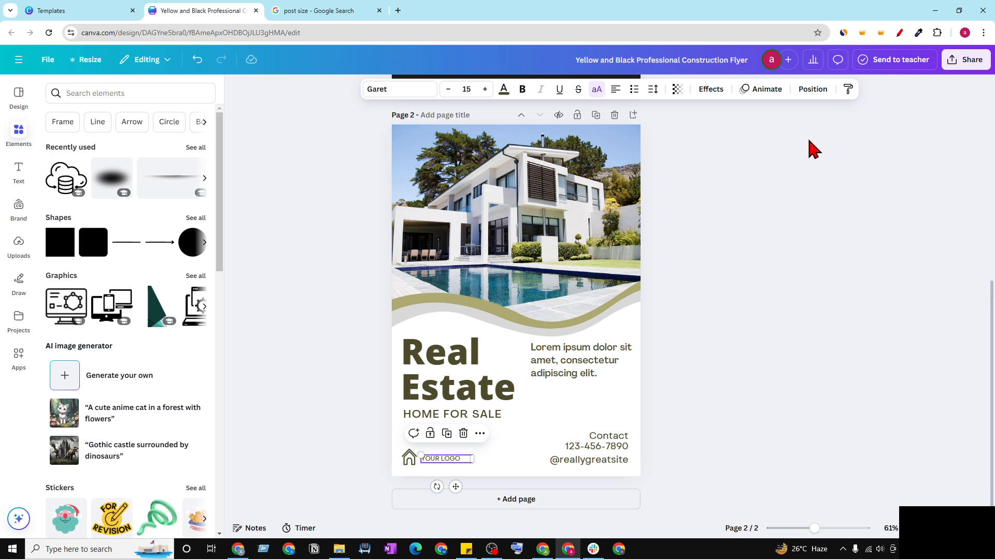
click(453, 309)
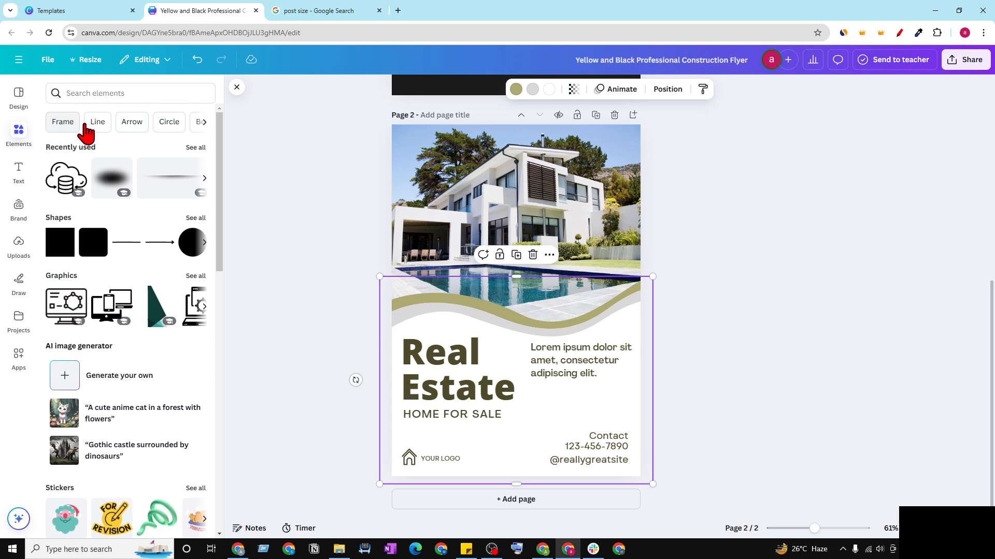
click(204, 122)
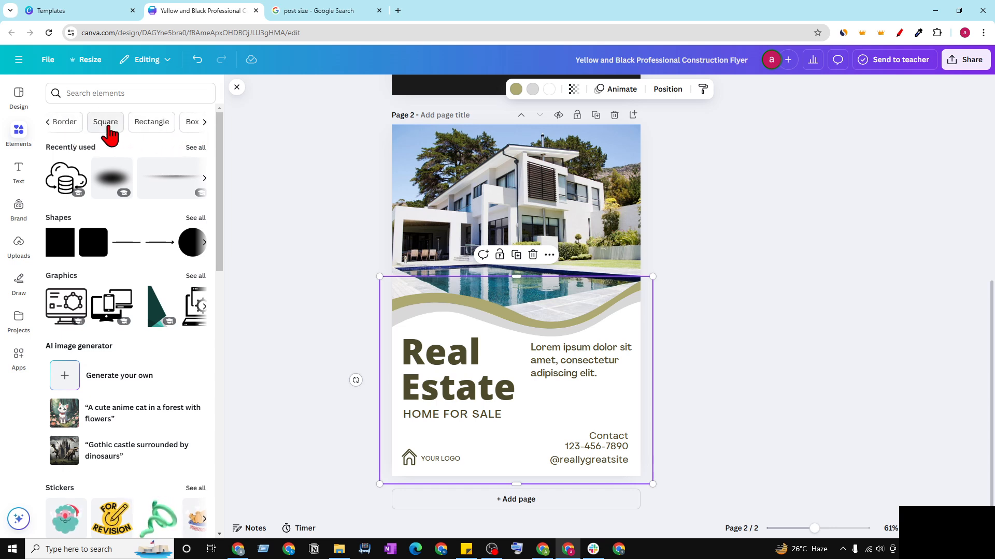
click(205, 122)
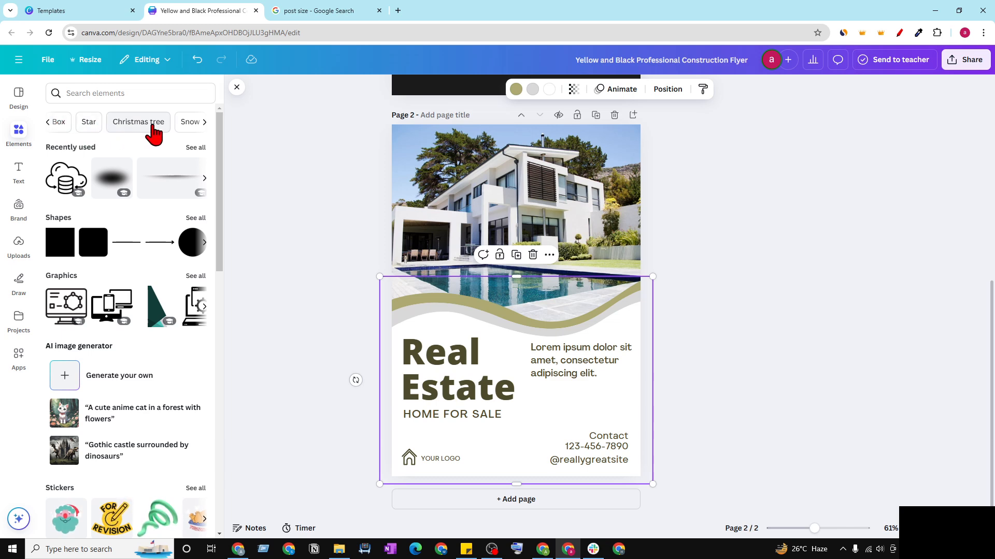
click(205, 123)
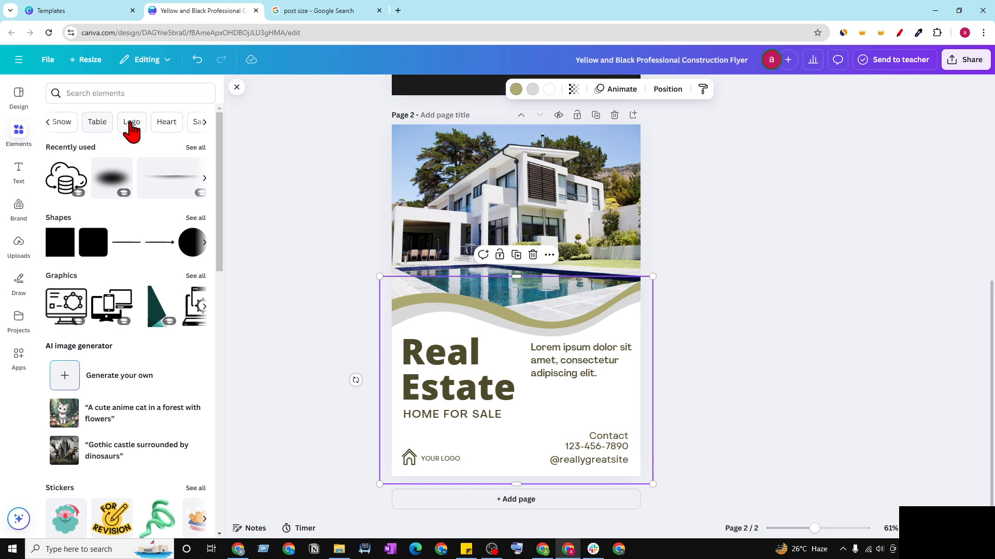
click(205, 122)
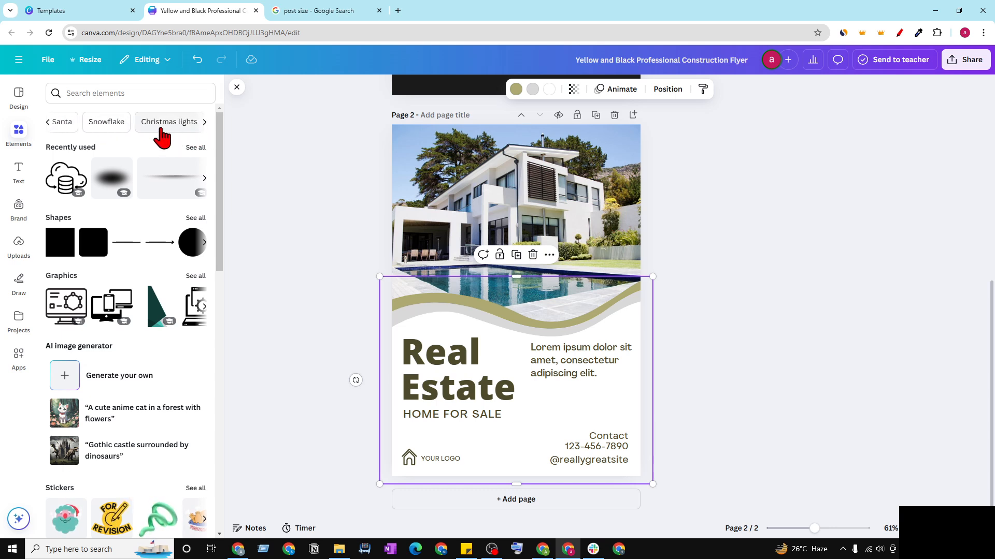
click(47, 123)
click(48, 123)
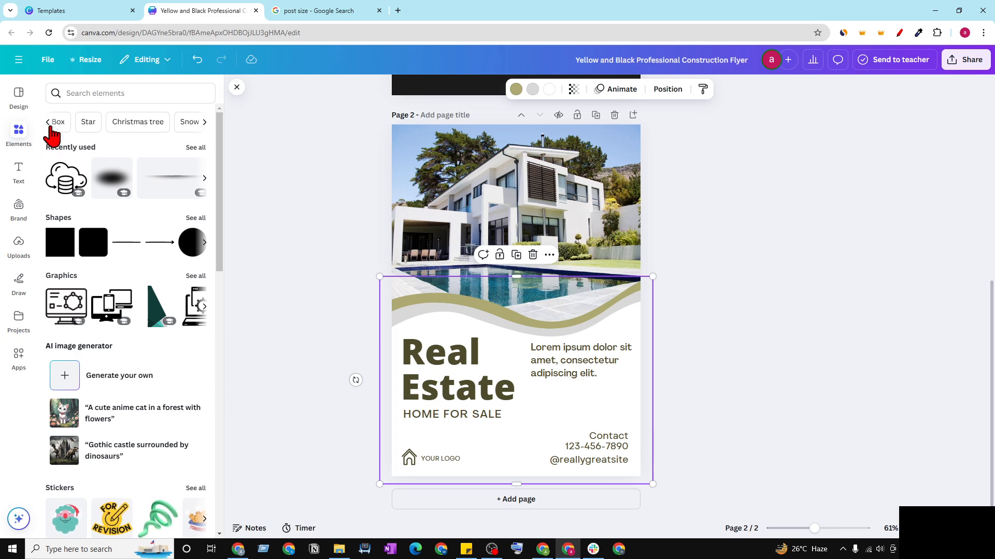
click(47, 123)
click(48, 123)
Step: Find the Frame elements, add a third page, and place a square frame in its centre
click(51, 123)
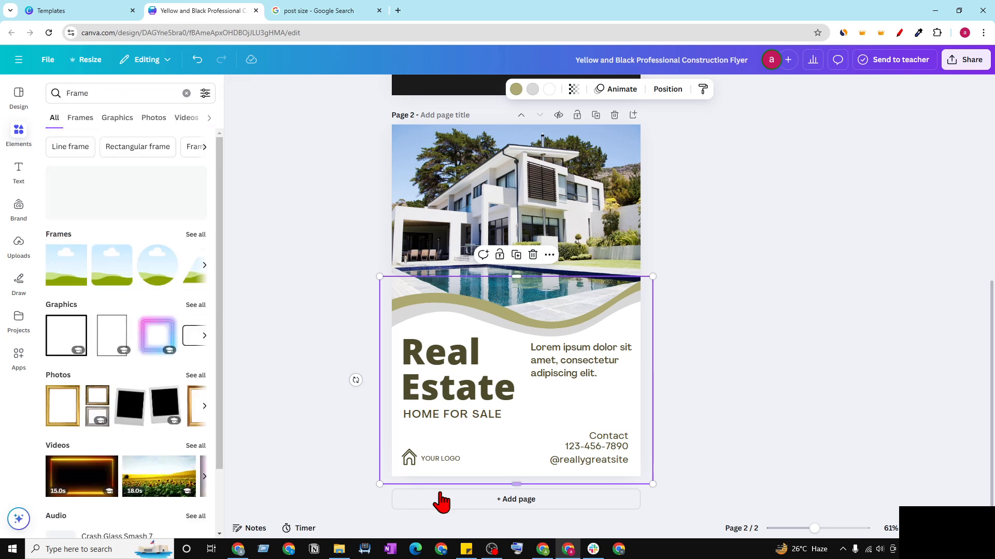
click(451, 506)
click(73, 272)
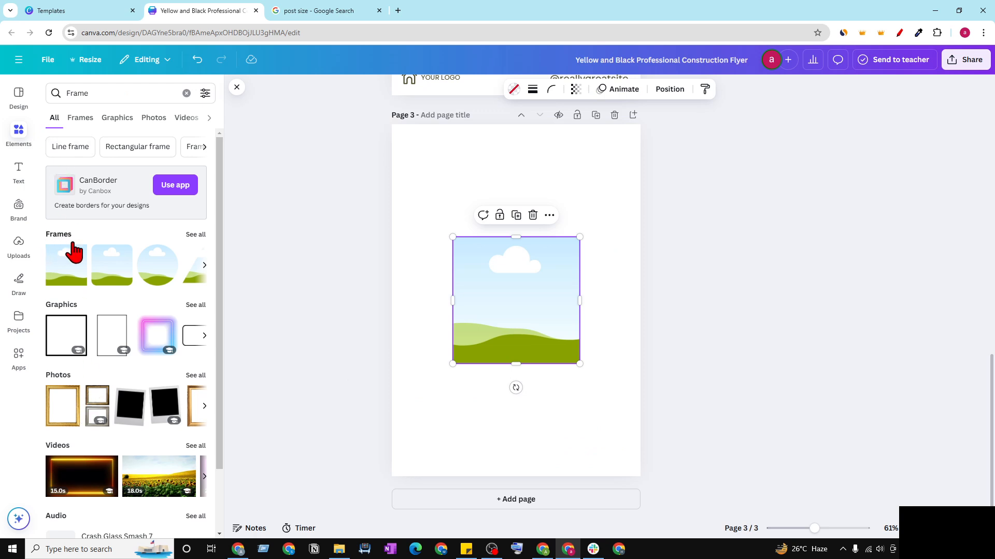
mouse_move(515, 313)
mouse_down()
mouse_move(493, 270)
mouse_move(508, 242)
mouse_move(494, 310)
mouse_move(514, 306)
mouse_up()
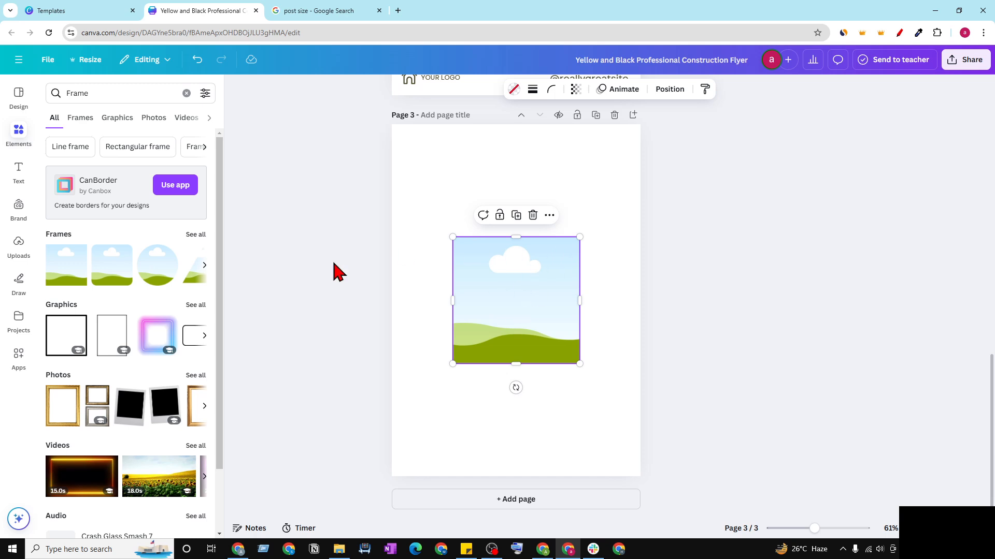
Step: Replace the square frame on page 3 with a circular frame placed slightly above the page's centre
click(160, 269)
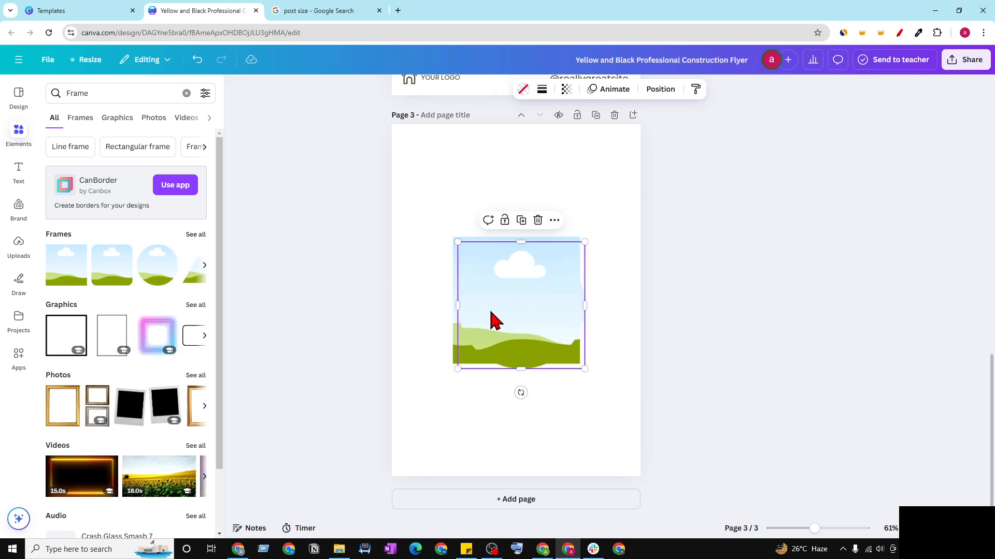
mouse_move(494, 321)
mouse_down()
mouse_move(504, 233)
mouse_move(488, 288)
mouse_move(505, 310)
mouse_up()
click(493, 328)
key(Delete)
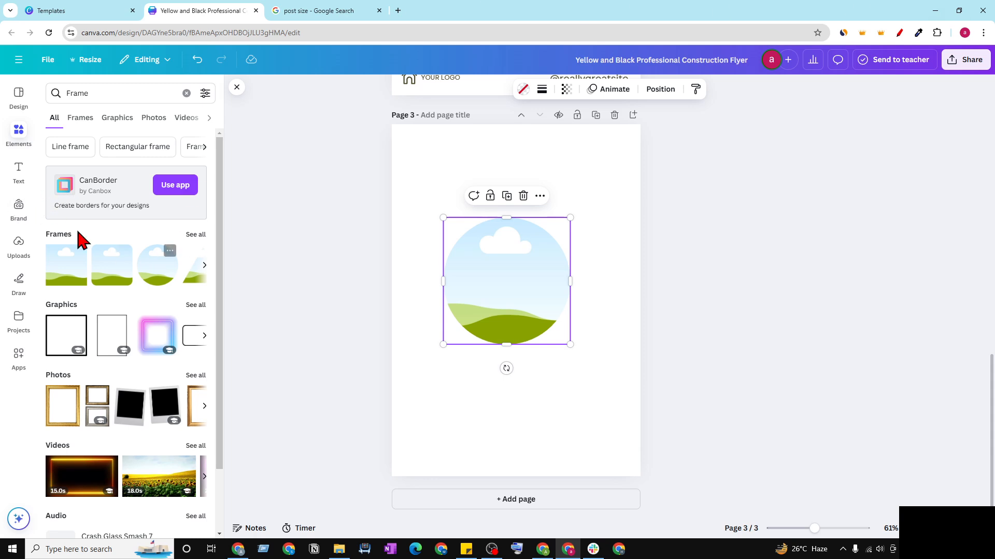
Step: Check the uploaded images for a suitable picture, and search the elements library for "madina pics"
click(20, 254)
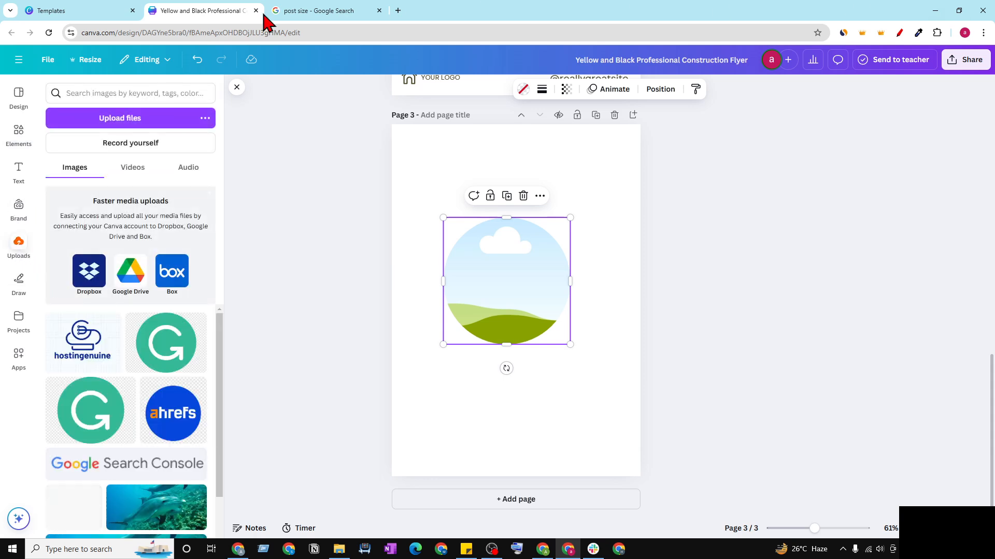
click(104, 93)
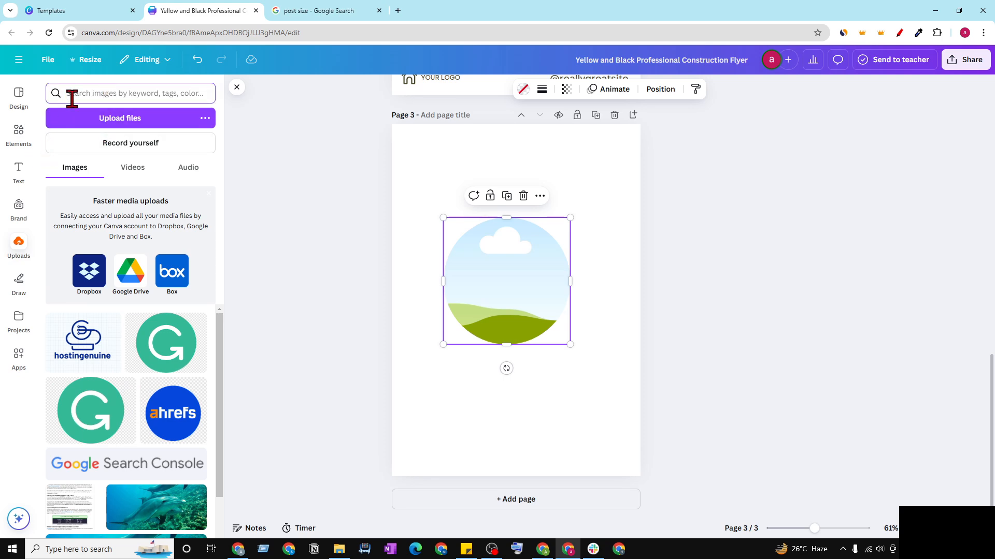
click(19, 132)
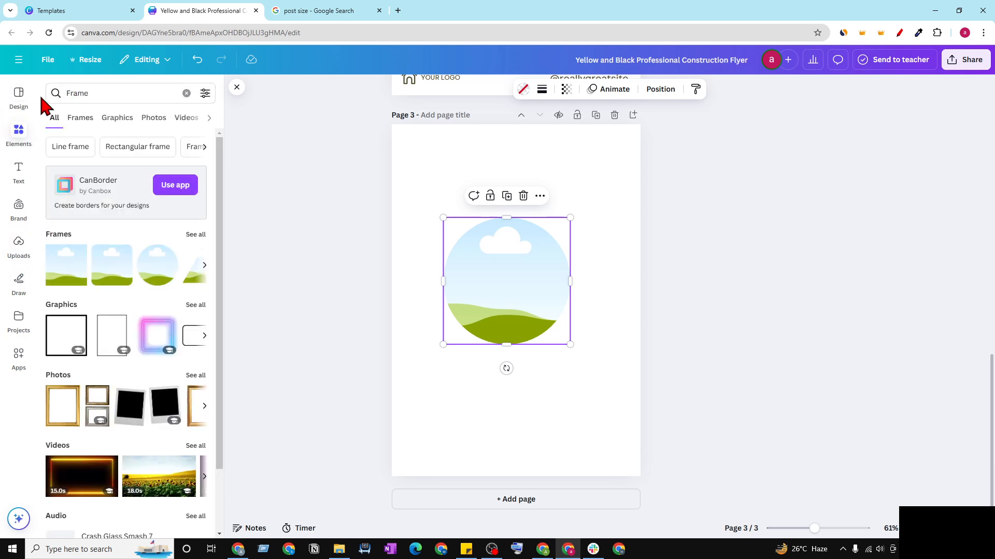
click(185, 93)
text(mad)
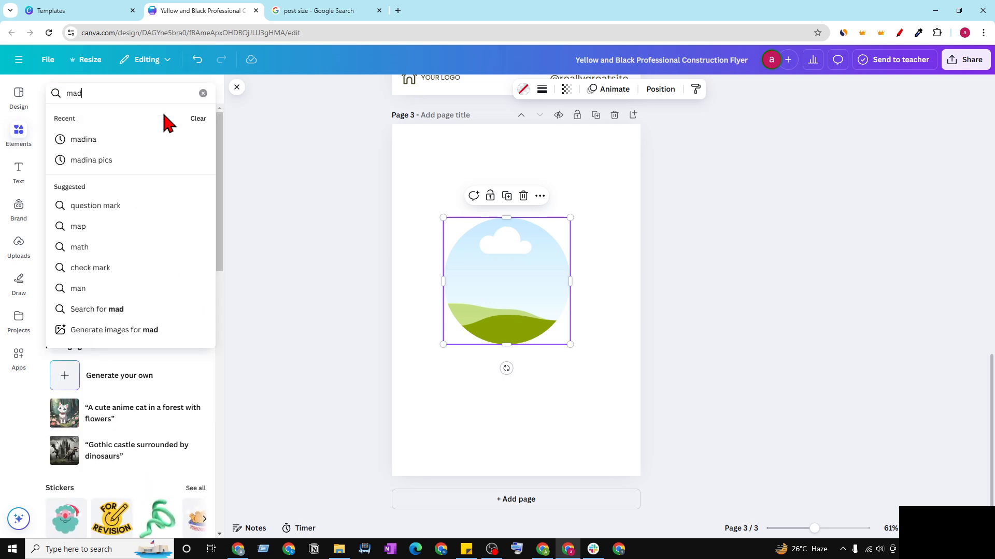
text(in pi)
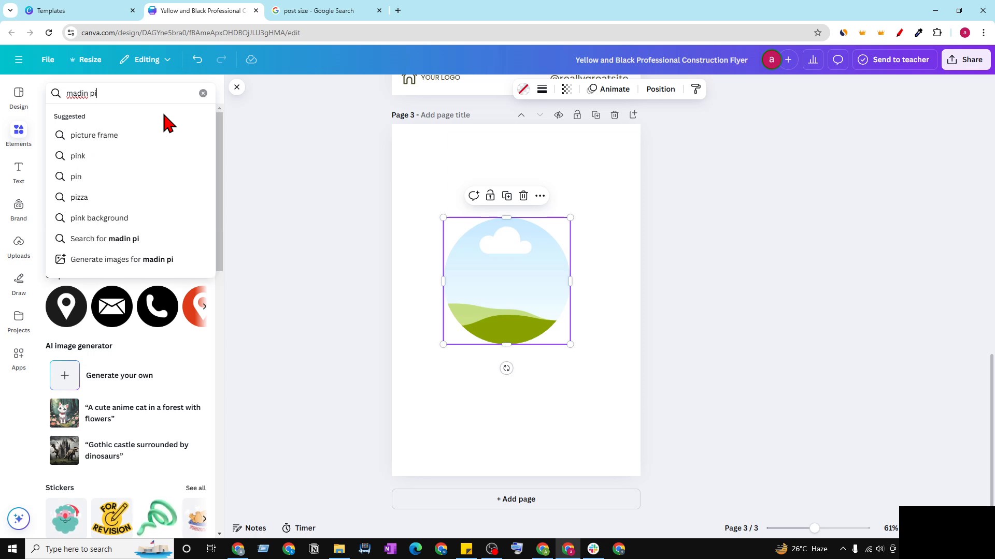
key(BackSpace)
key(BackSpace)
key(BackSpace)
text(a)
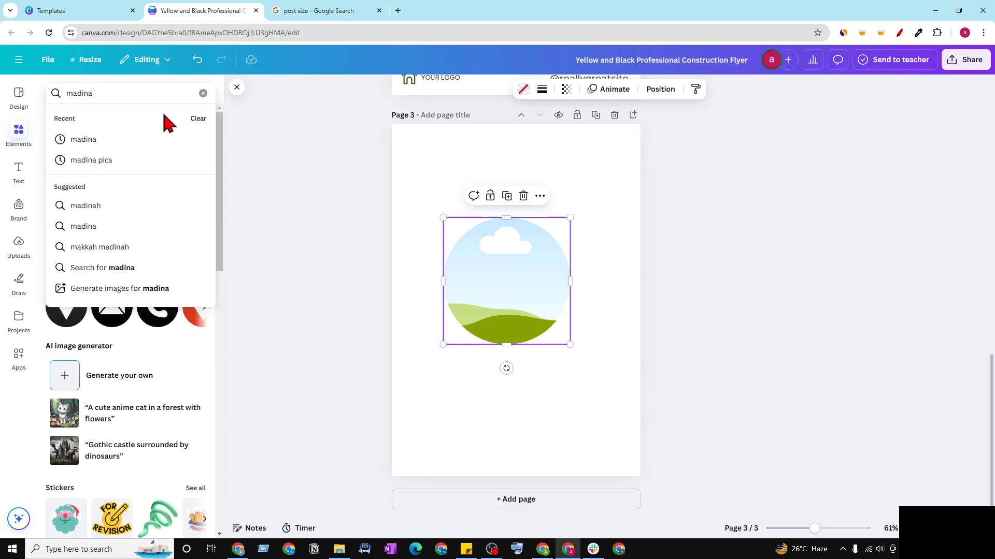
text( pic)
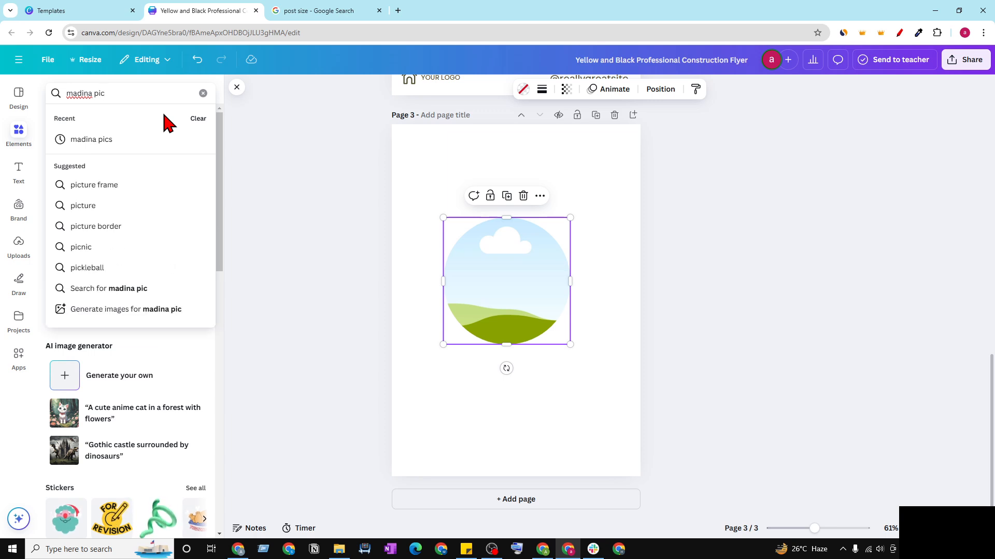
click(85, 140)
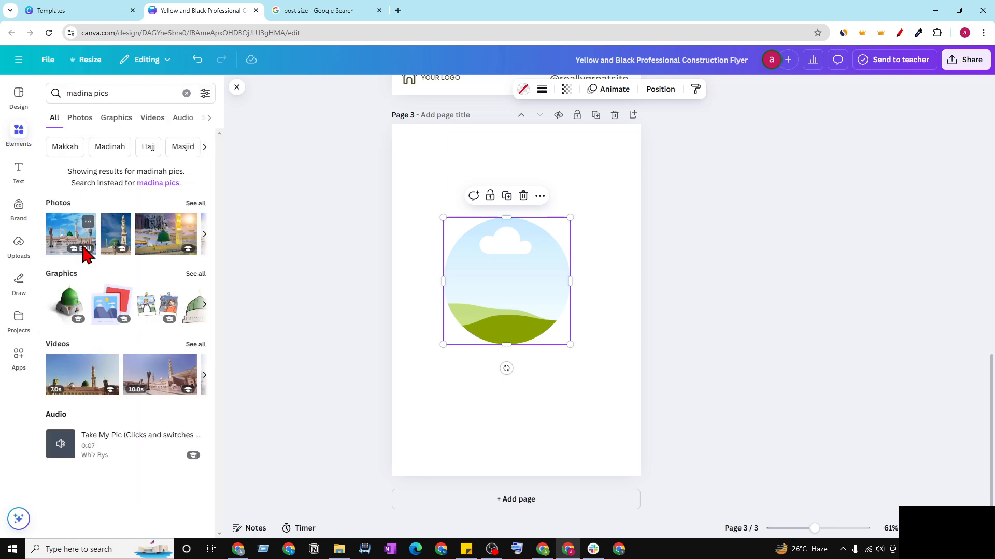
Step: Add the portrait photo of the green dome and minaret to page 3 and drop it into the circular frame
click(116, 243)
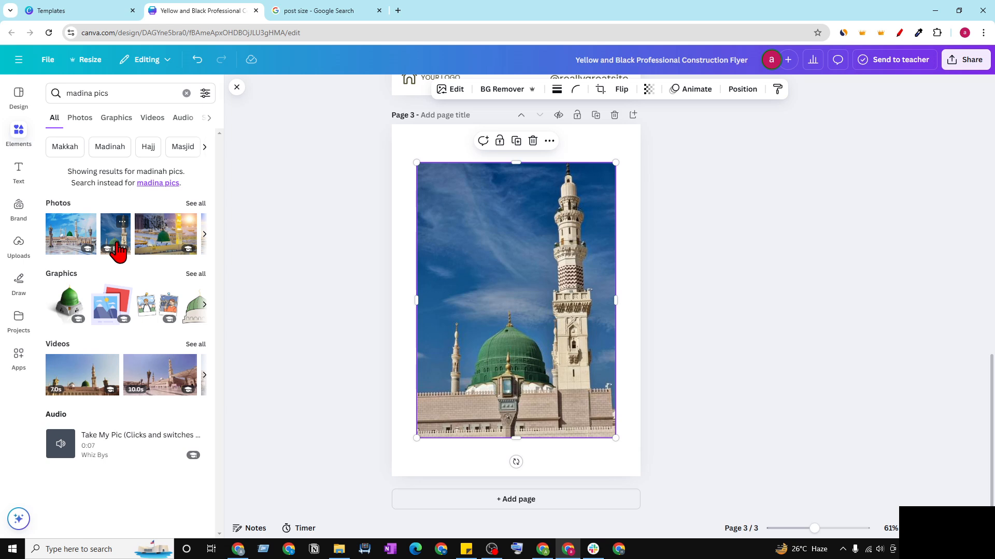
drag(483, 334, 506, 244)
click(532, 298)
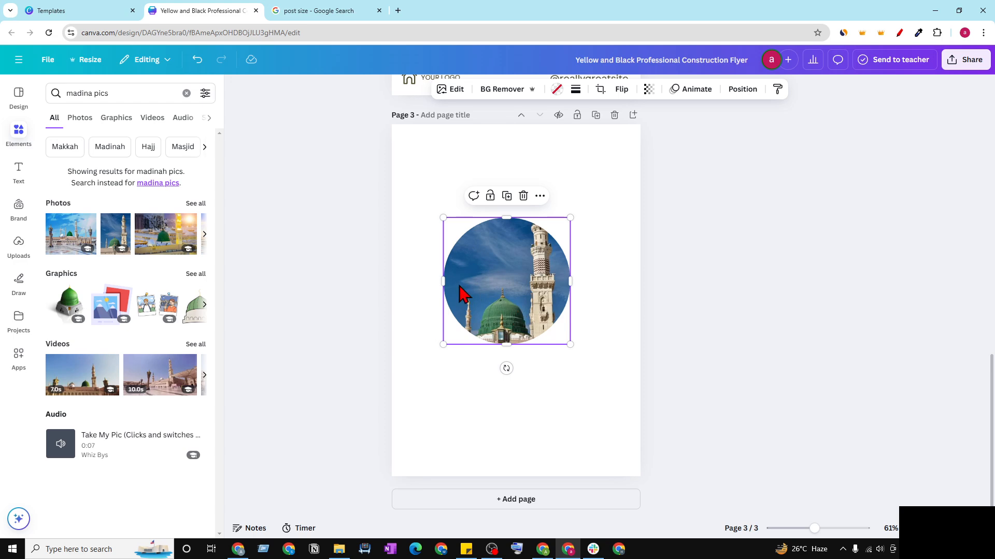
Step: Enlarge and recentre the photo on the green dome inside its circular frame, and place the frame smaller in the page's upper-left area
double_click(501, 285)
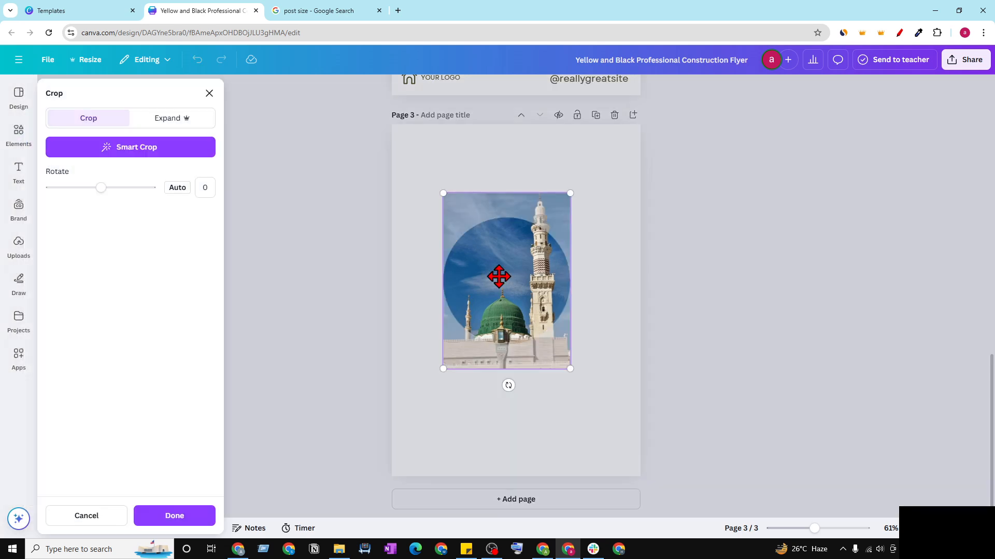
drag(502, 277, 512, 249)
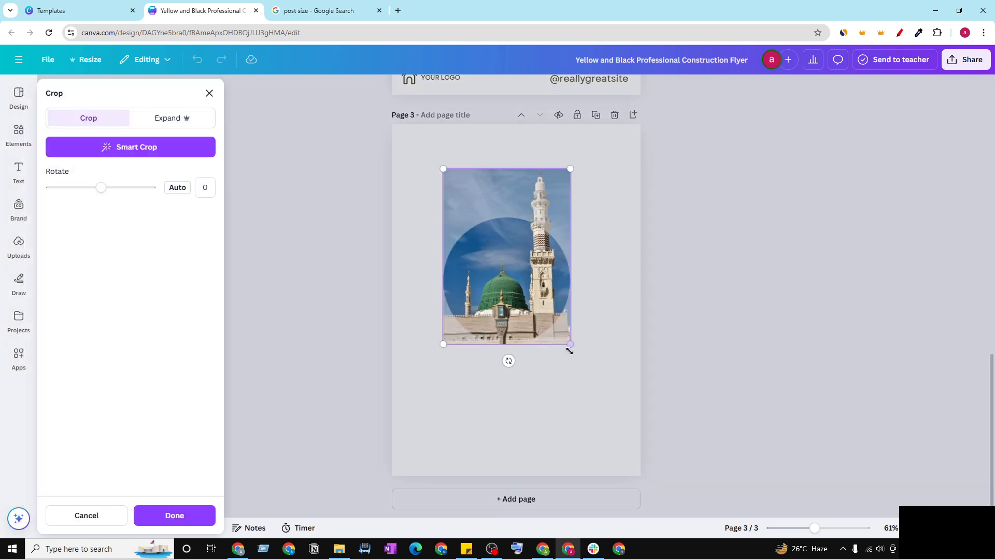
drag(572, 345, 632, 406)
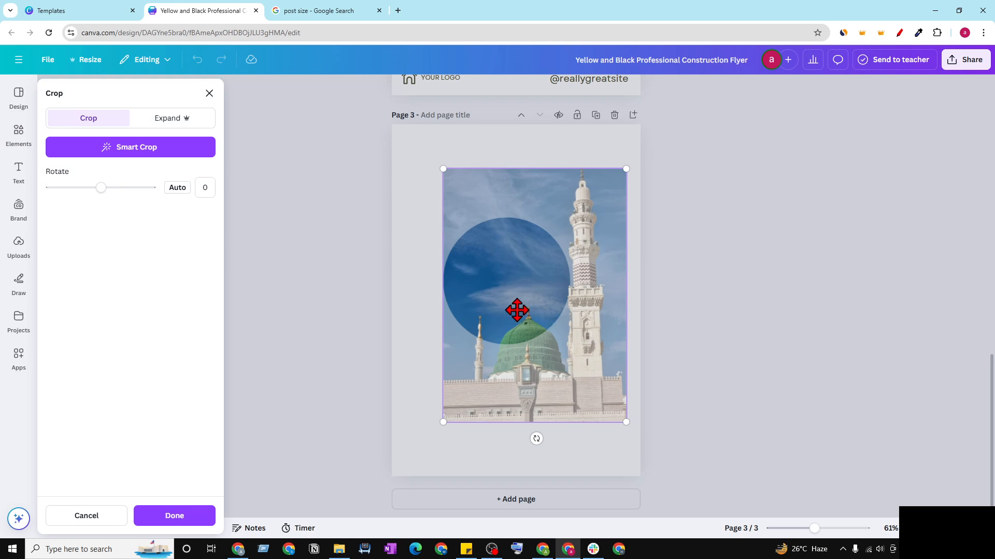
drag(515, 308, 491, 246)
click(374, 288)
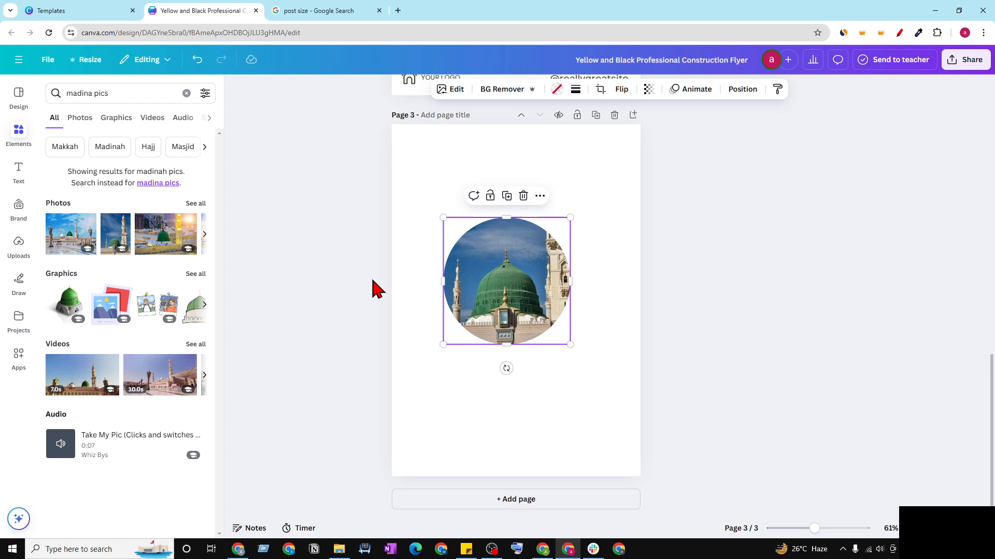
drag(530, 311, 478, 221)
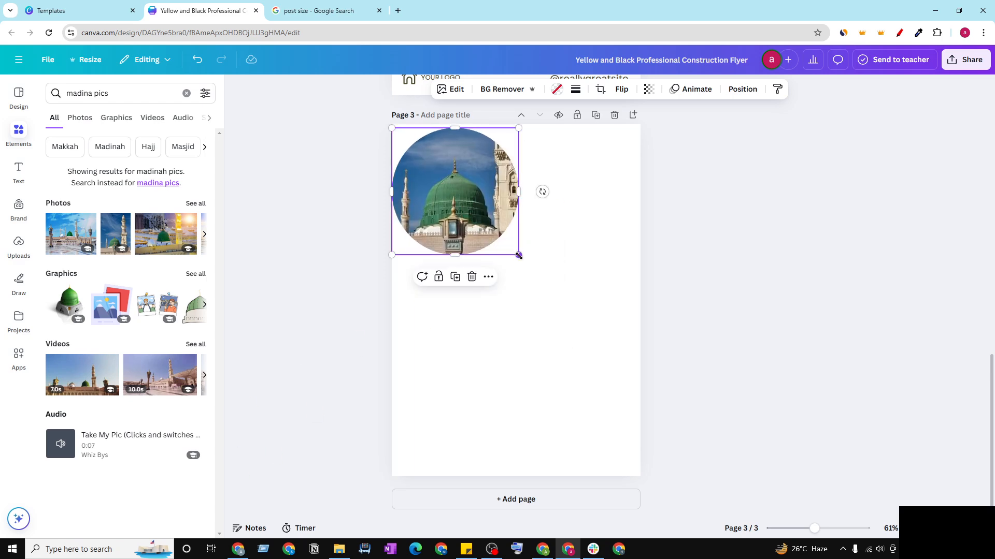
drag(519, 255, 455, 243)
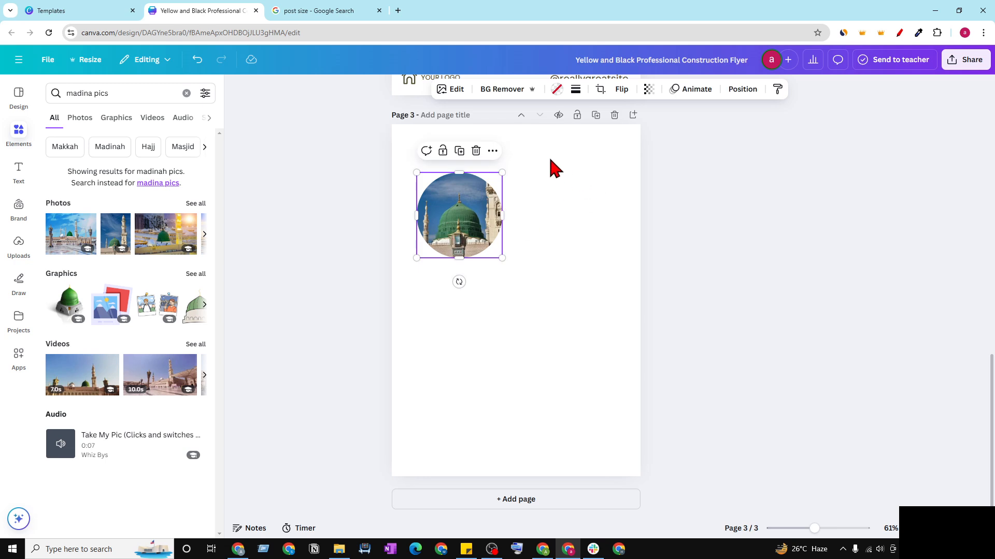
Step: Set page 3's background to pale yellow after trying dark olive, a grey gradient and beige, and shrink the circular photo slightly
click(577, 158)
click(558, 90)
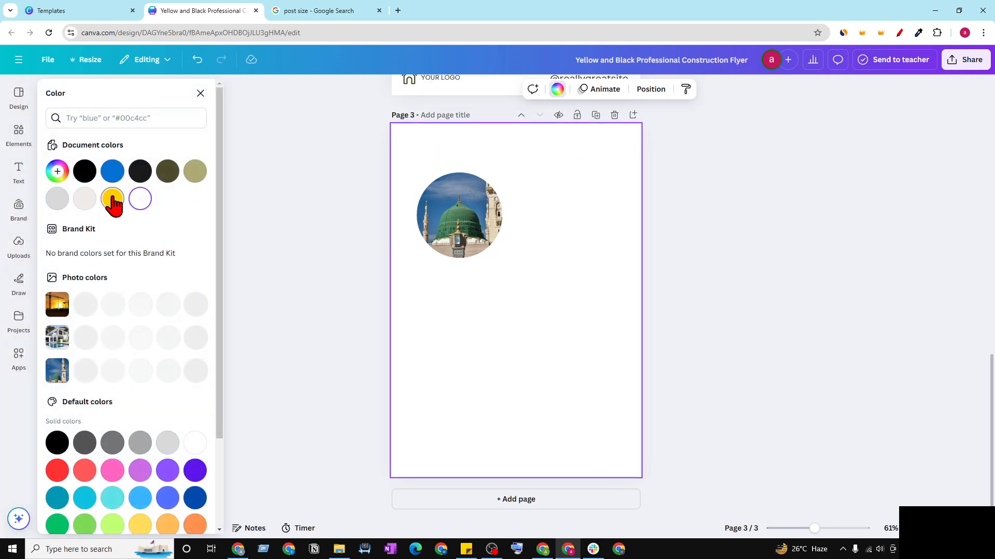
click(112, 200)
click(167, 179)
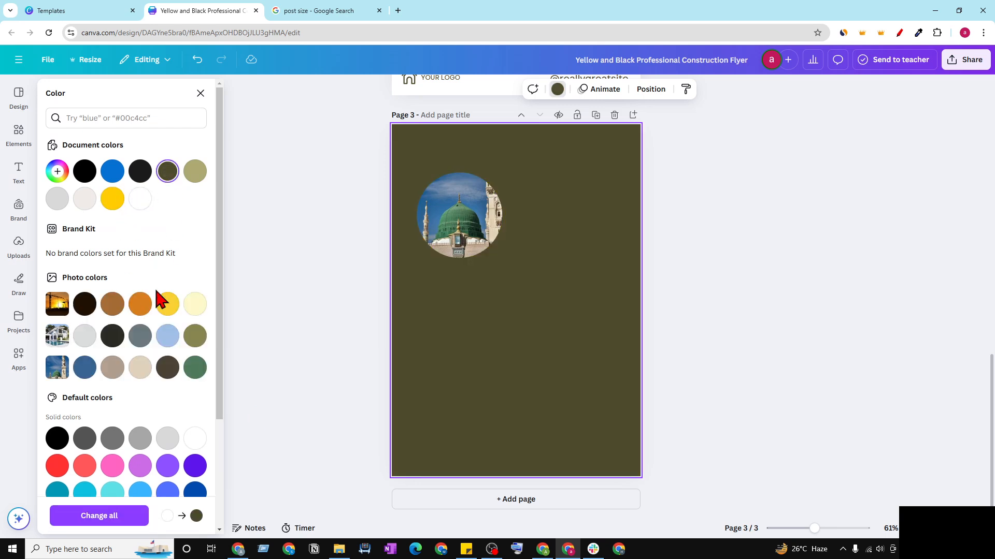
click(189, 305)
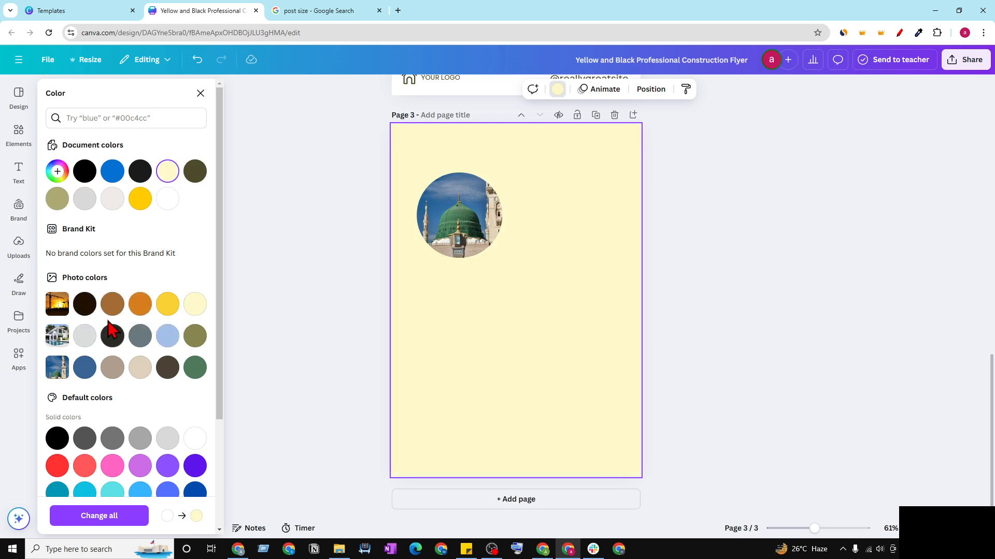
scroll(171, 440, down, 3)
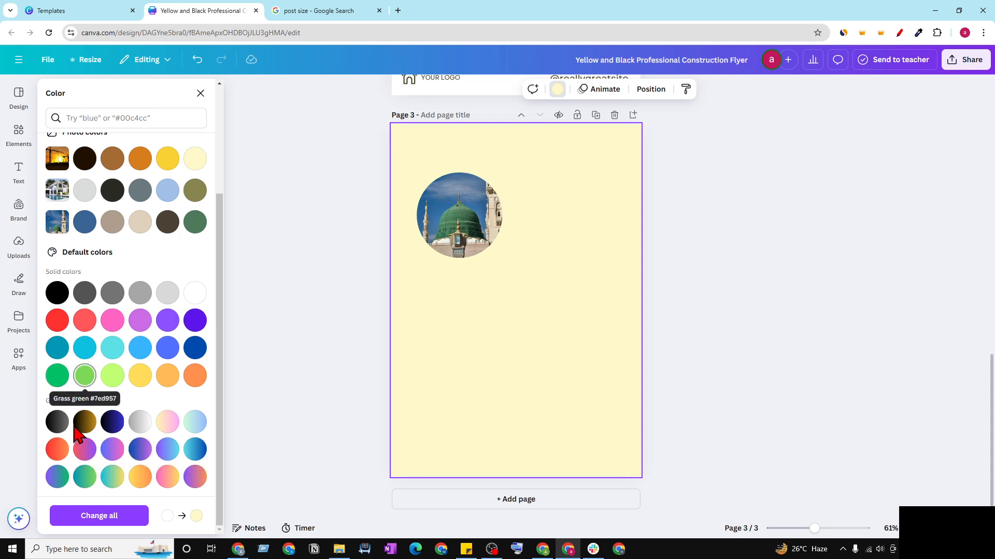
click(139, 423)
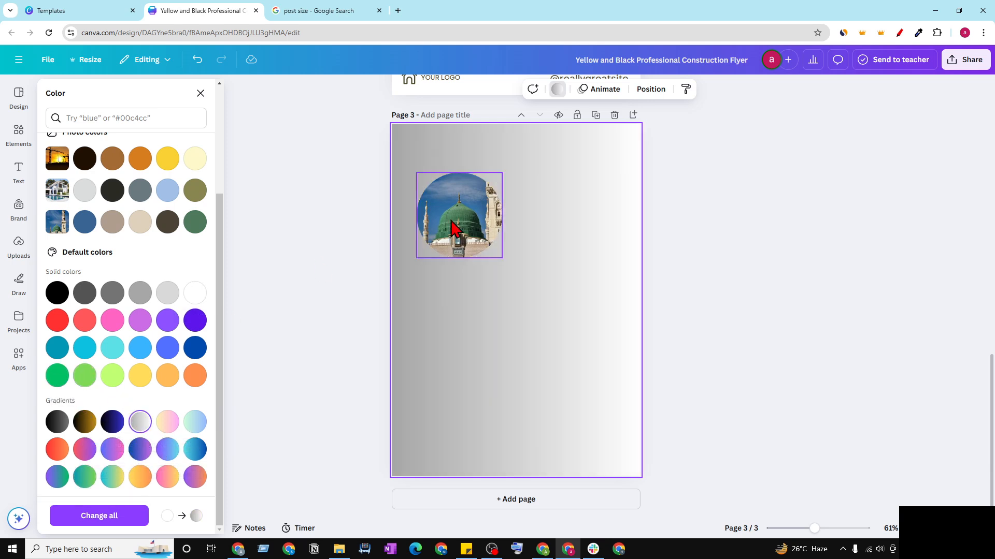
click(140, 224)
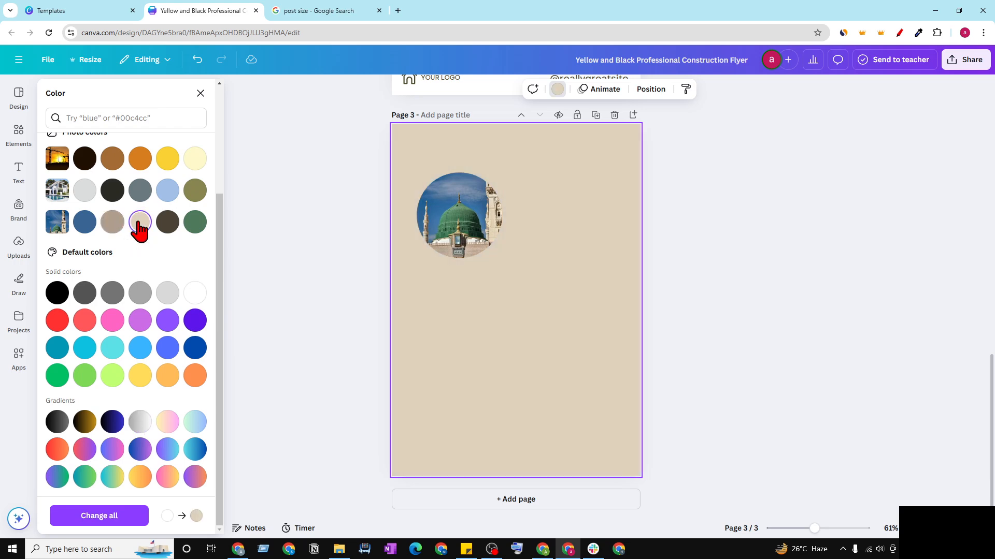
click(190, 165)
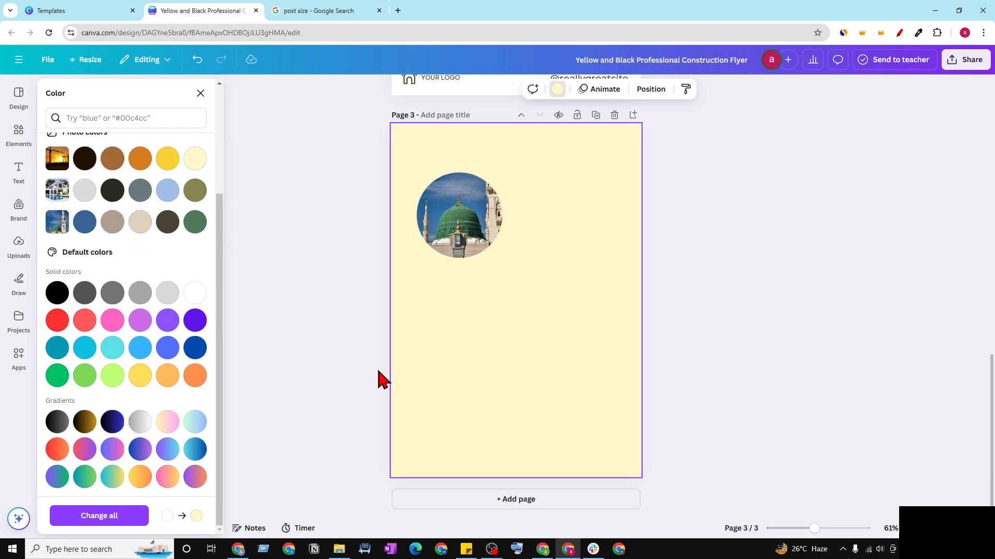
drag(466, 250, 493, 256)
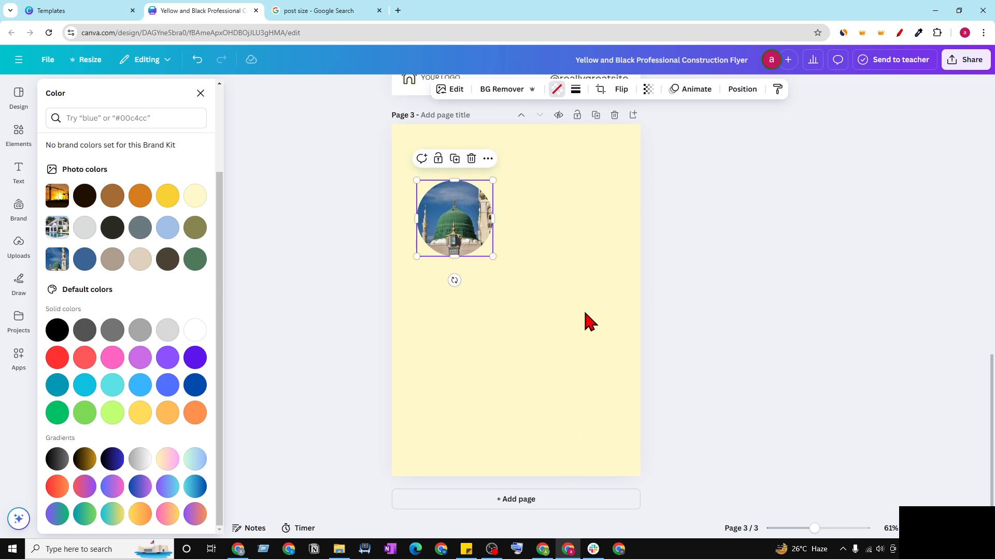
click(567, 336)
Step: Search the elements library for "shapes" and add a solid circle to page 3
click(18, 132)
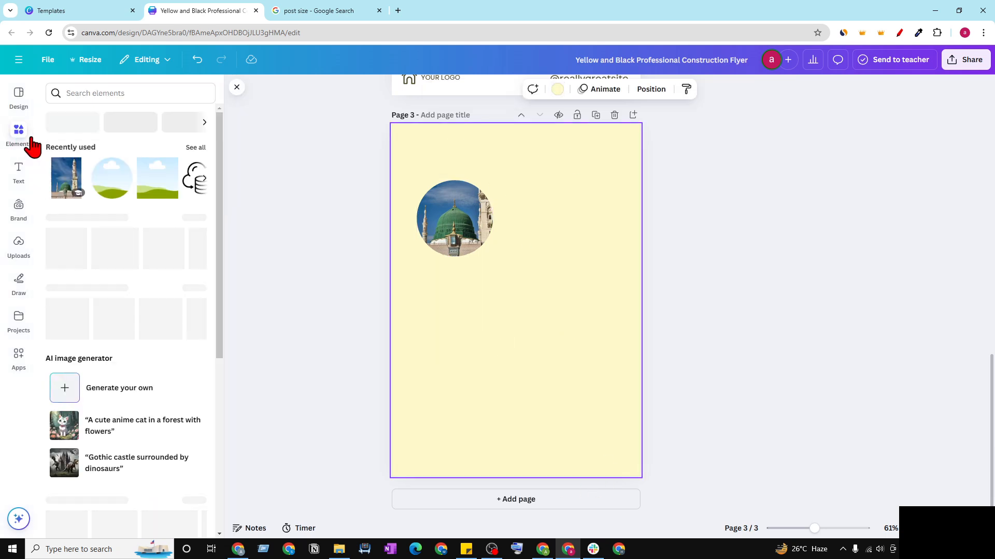
click(96, 93)
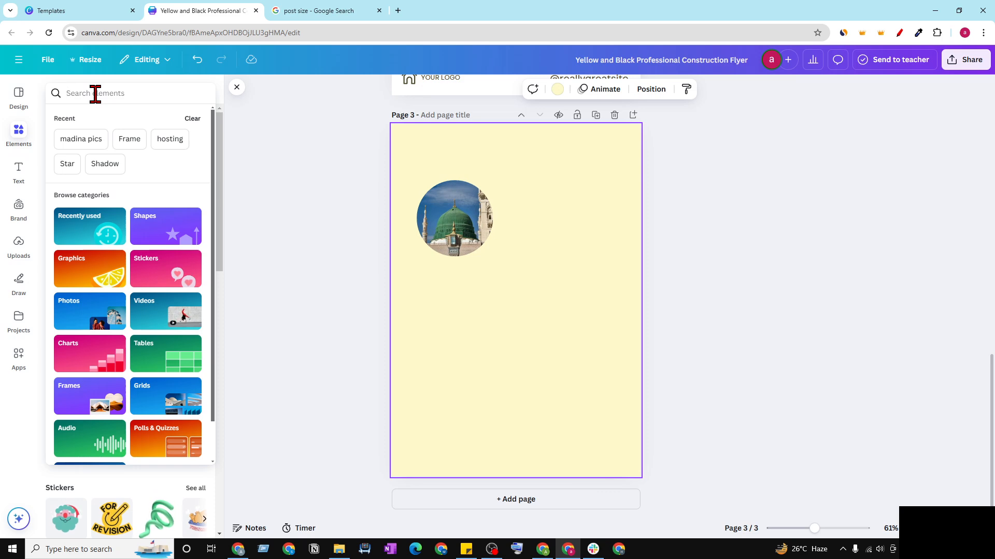
text(shape)
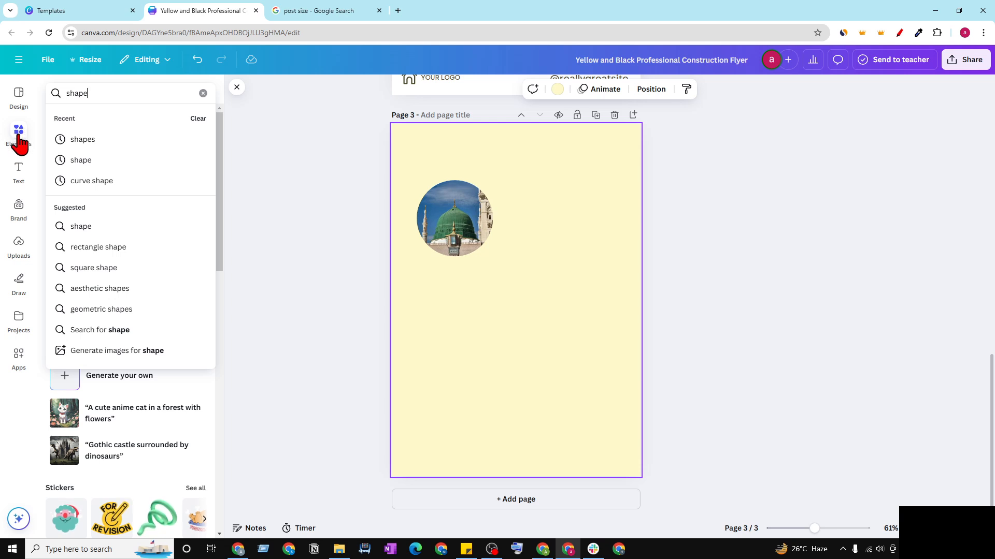
click(83, 140)
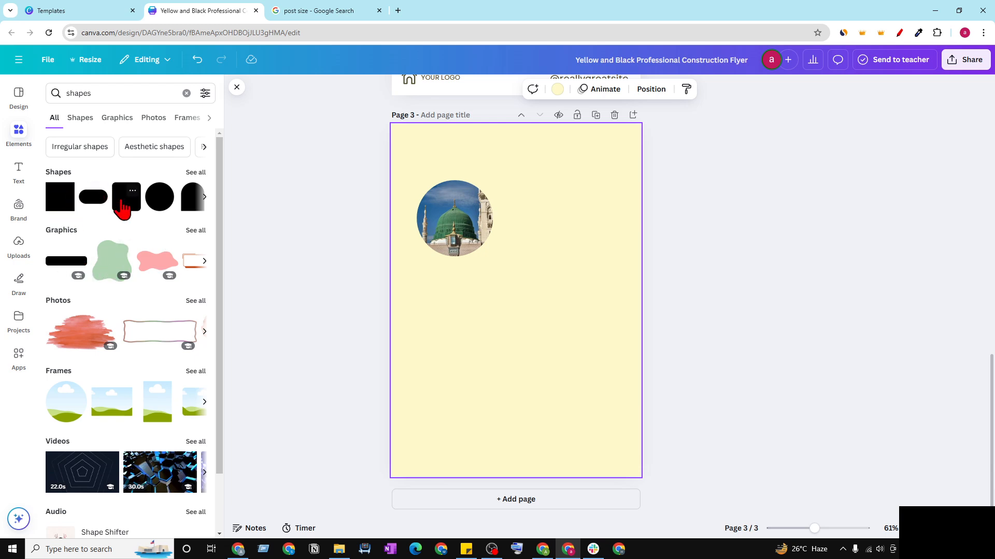
click(160, 210)
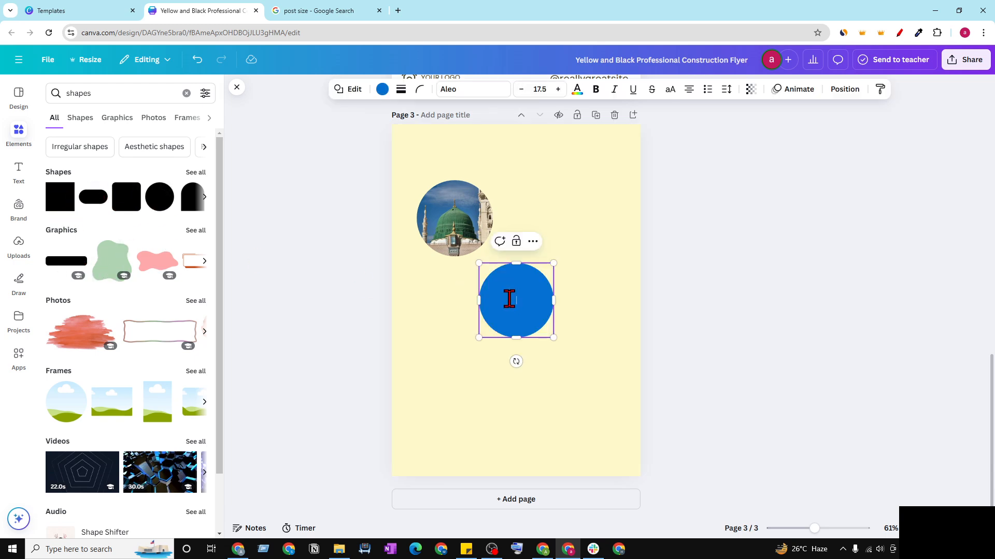
Step: Enlarge the circle beyond the page width, position it as a dome across the lower half, and recolour it with the mosque photo's green
drag(508, 297, 433, 355)
drag(493, 379, 672, 499)
drag(569, 449, 515, 402)
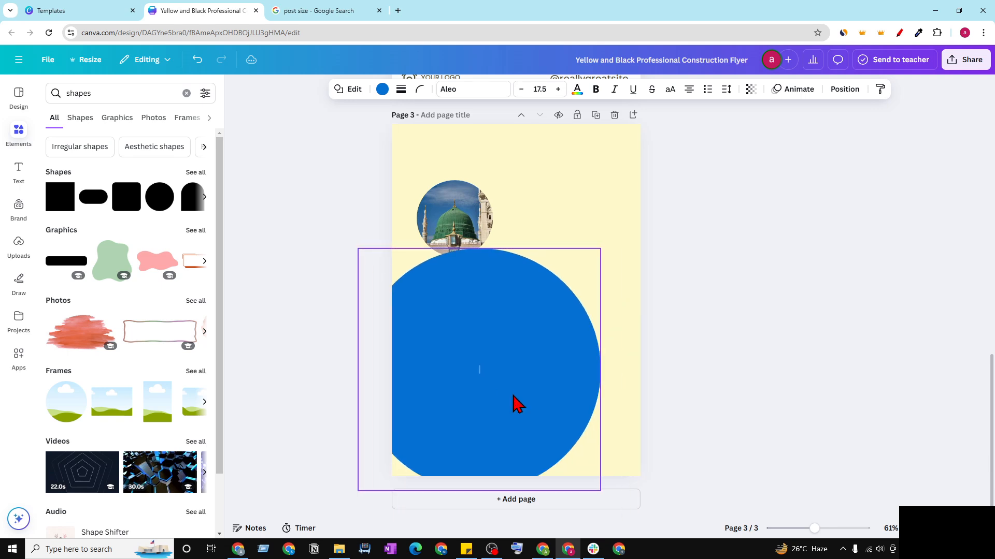
drag(600, 489, 645, 487)
drag(569, 419, 573, 467)
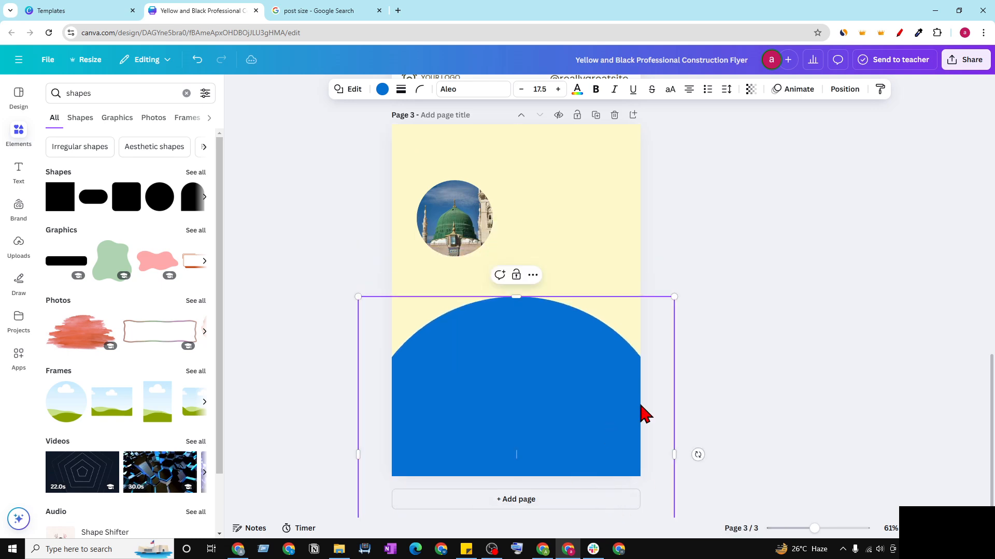
click(382, 89)
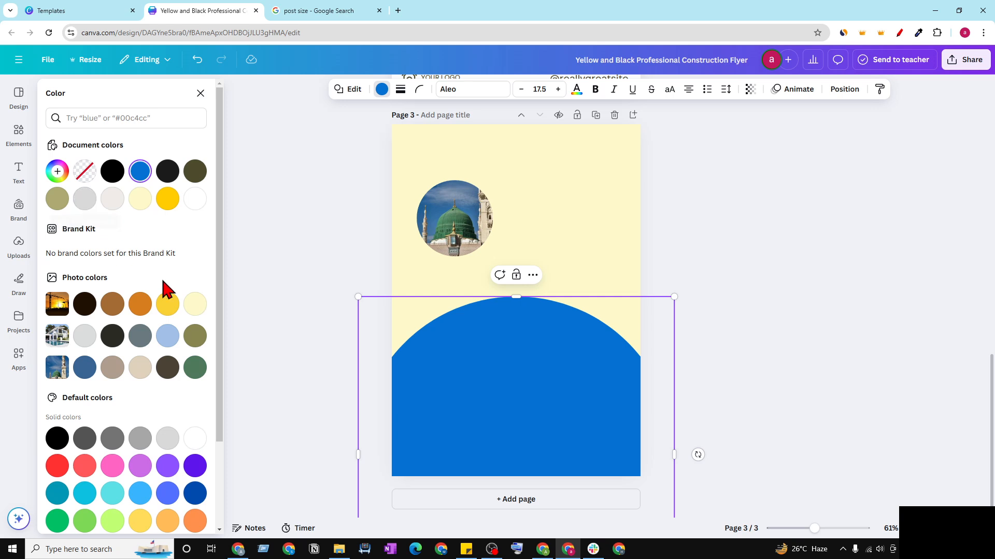
click(195, 368)
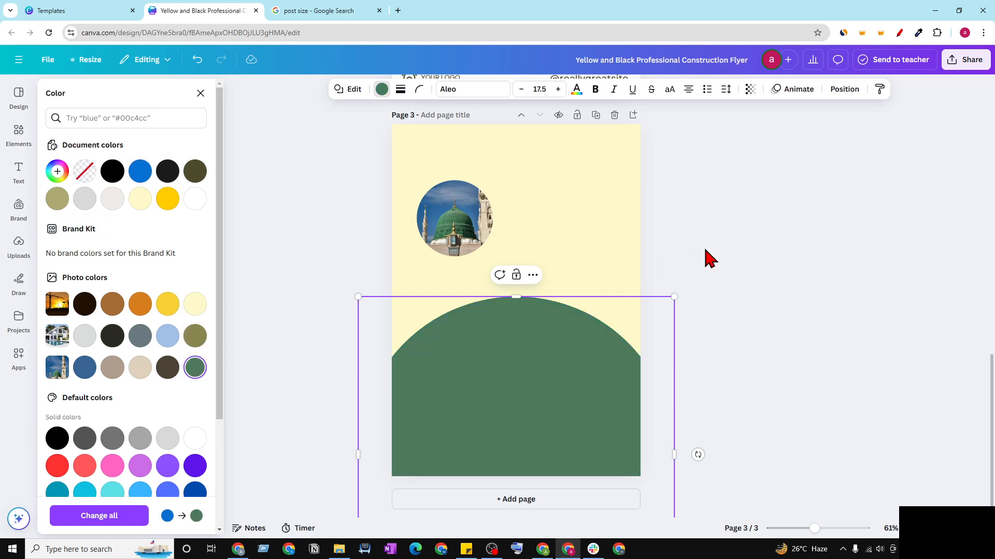
Step: Try the green circle in the lower-right area and over the middle of page 3, and remove it from the page
key(Escape)
click(775, 259)
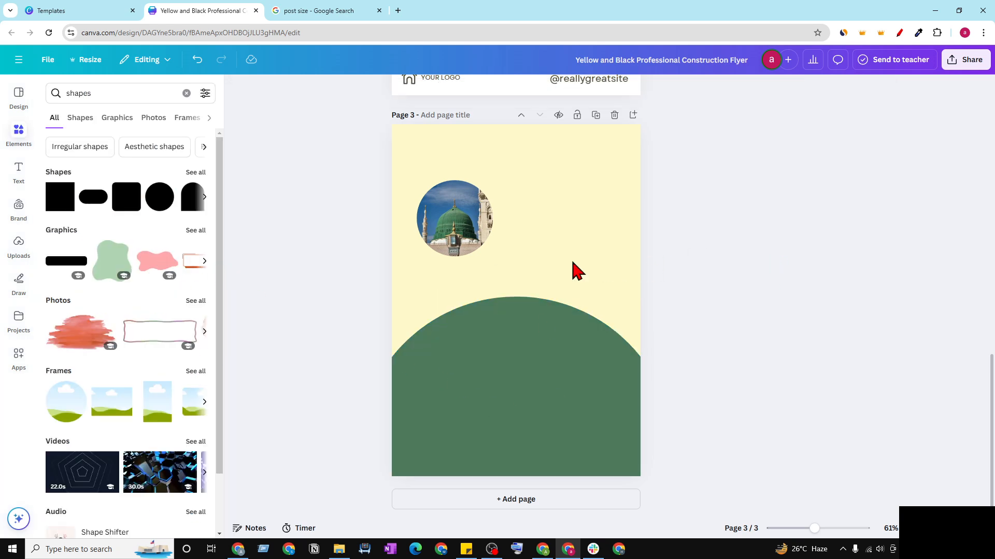
drag(512, 422, 666, 352)
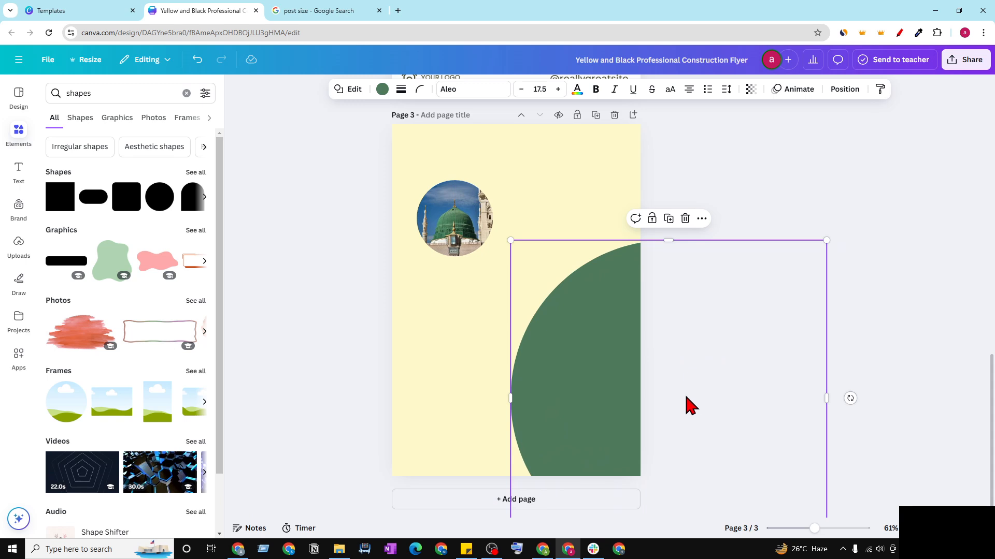
drag(609, 420, 478, 360)
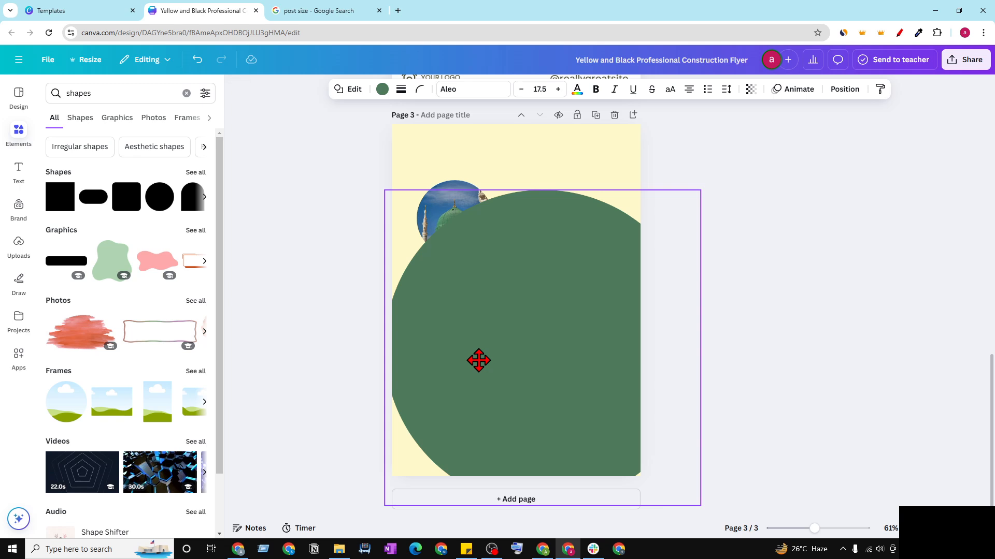
drag(478, 360, 160, 306)
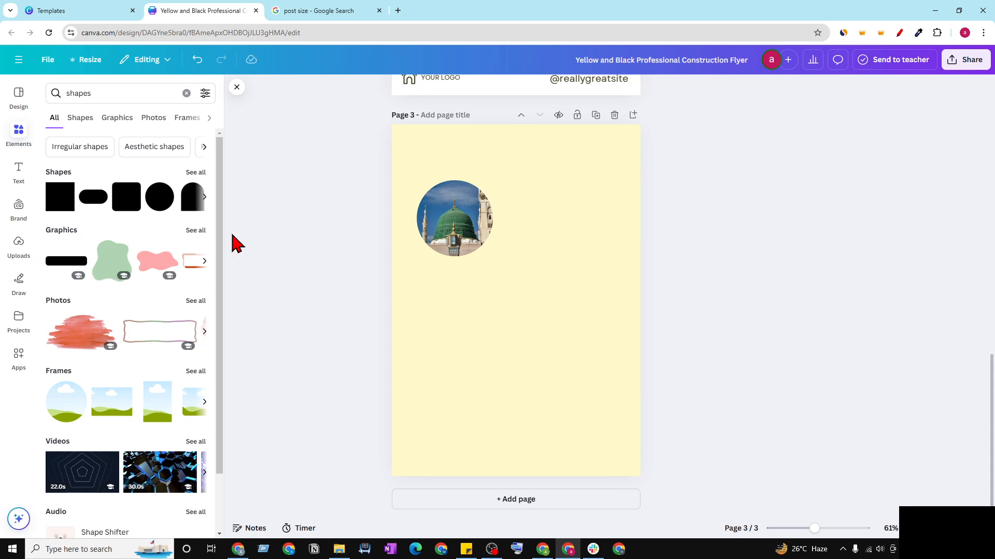
Step: Add the pink rounded blob from the "shapes" graphics results to page 3 and place it partly outside the lower-right corner
click(188, 230)
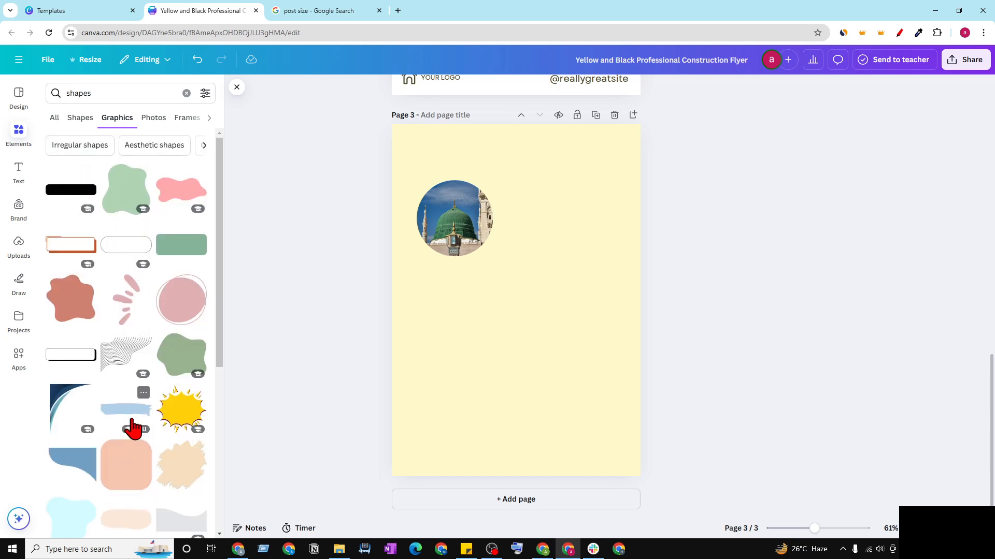
scroll(133, 420, down, 3)
scroll(133, 409, down, 4)
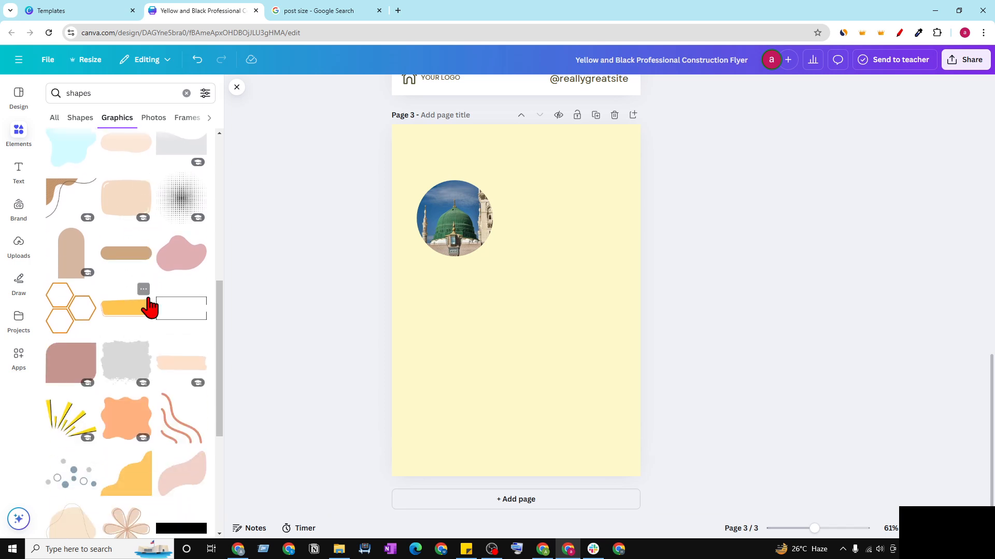
click(181, 259)
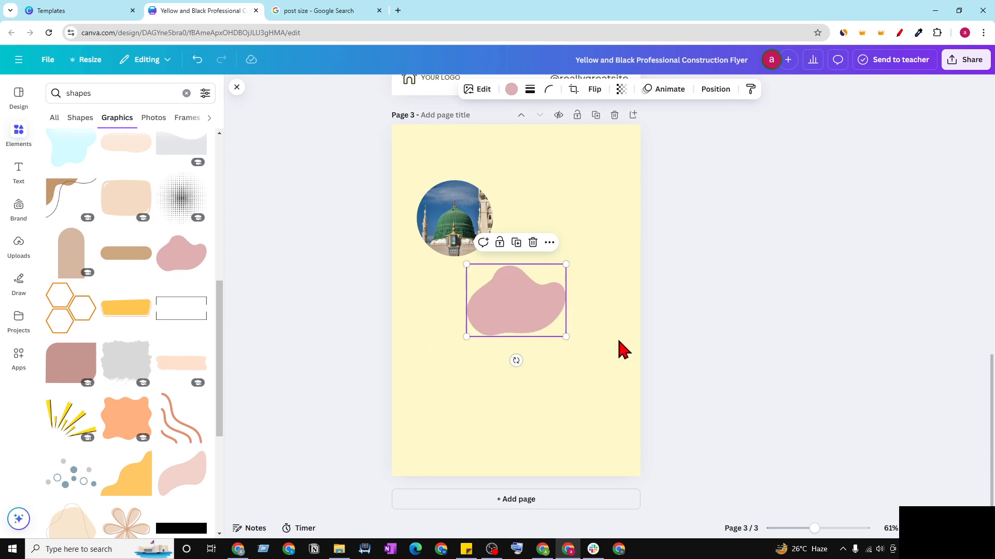
drag(562, 317, 666, 475)
click(688, 428)
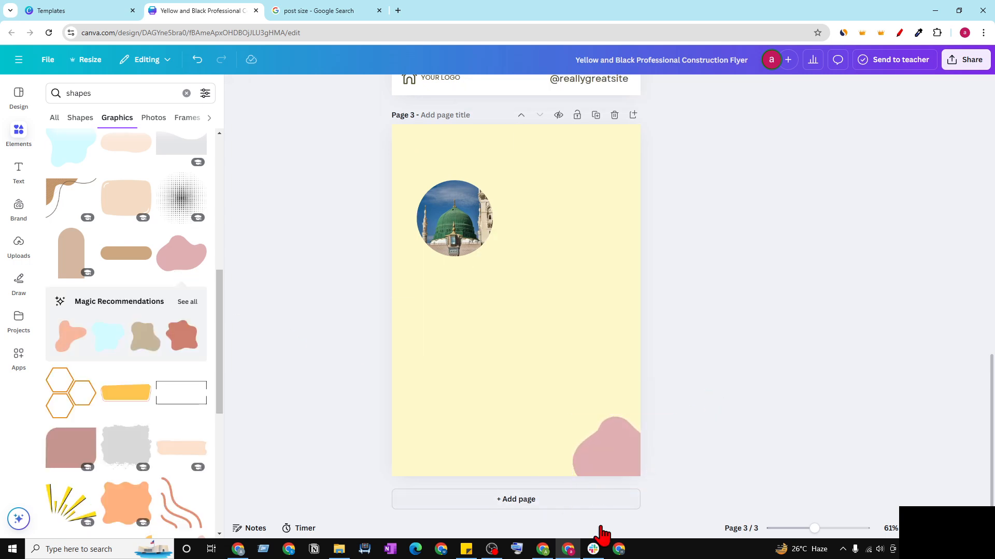
Step: Duplicate the pink blob and place the copy above and slightly right of the original, overlapping it
click(611, 472)
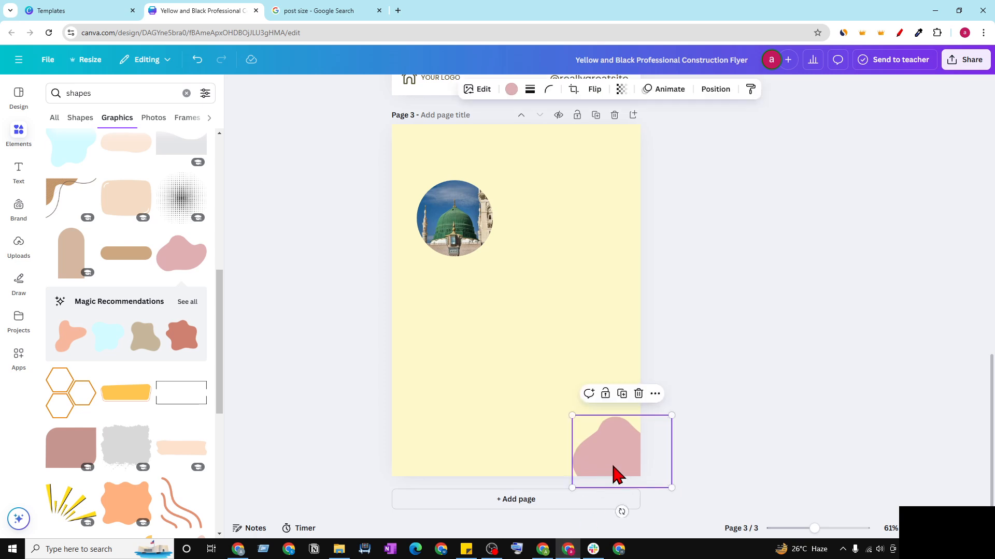
click(622, 399)
drag(622, 422, 629, 401)
click(705, 356)
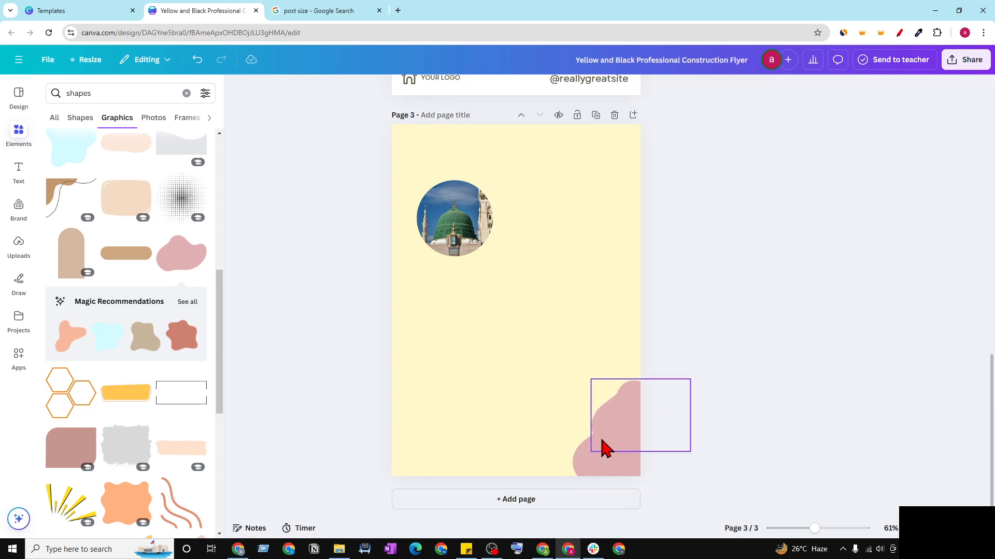
Step: Recolour the lower blob golden yellow and the upper blob the page's pale yellow, after trying golden yellow on it too
click(595, 470)
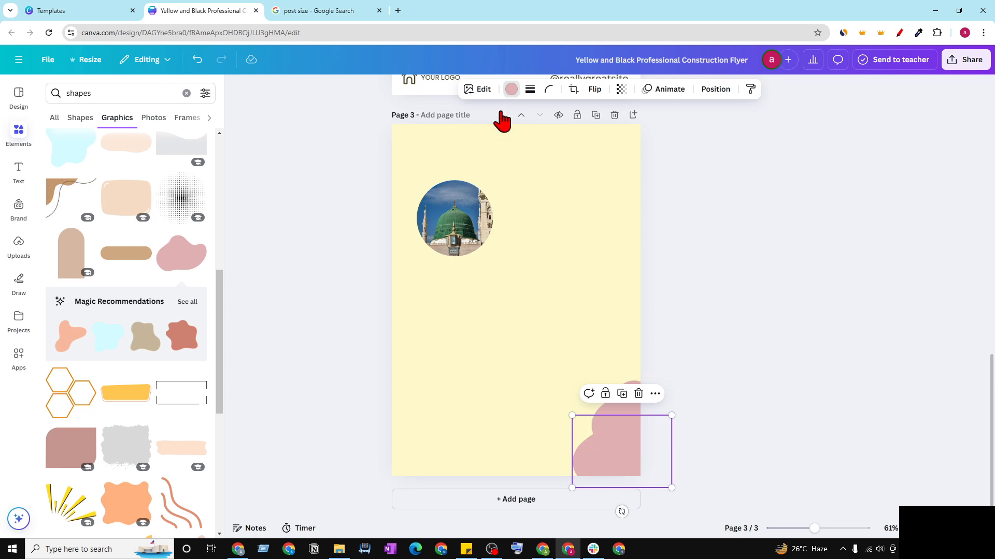
click(511, 89)
click(168, 199)
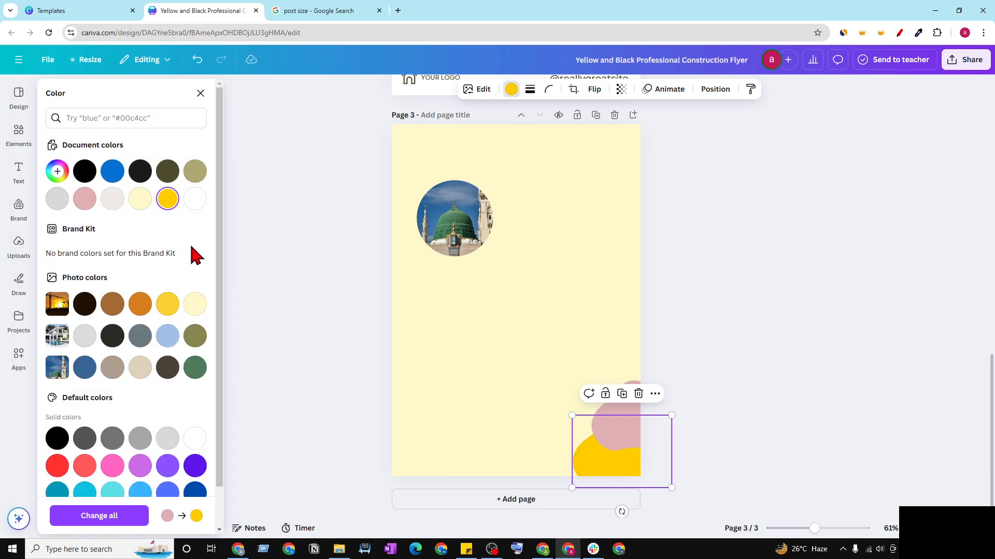
click(617, 442)
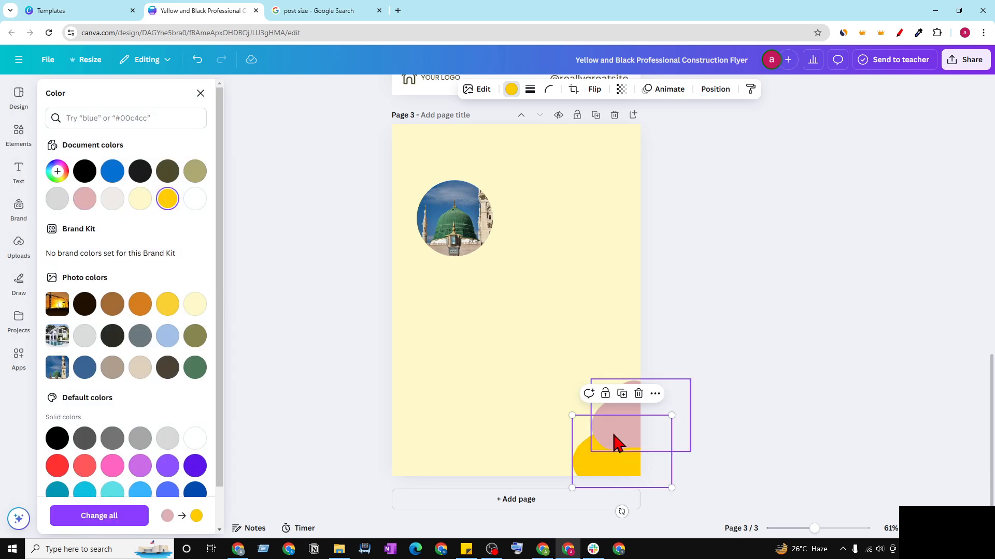
click(167, 198)
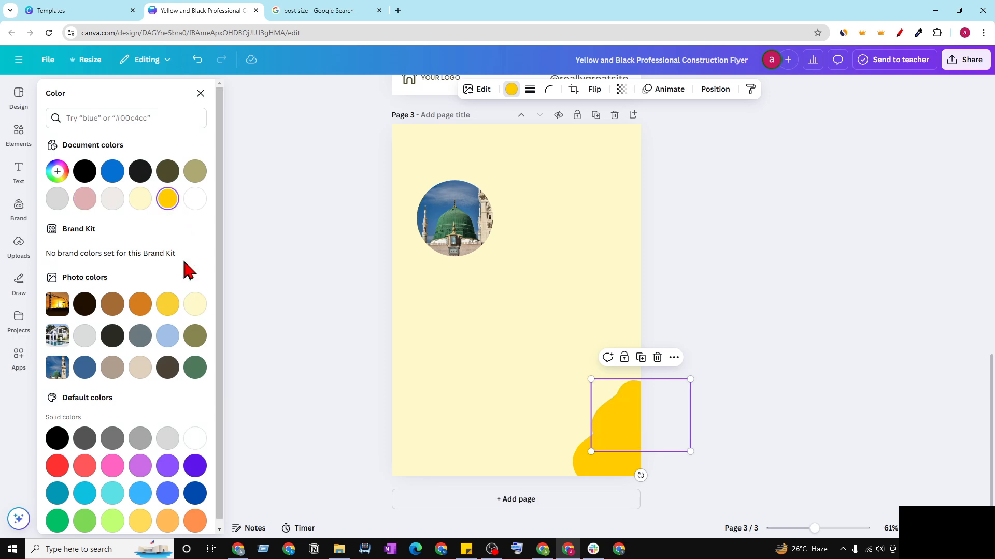
click(139, 199)
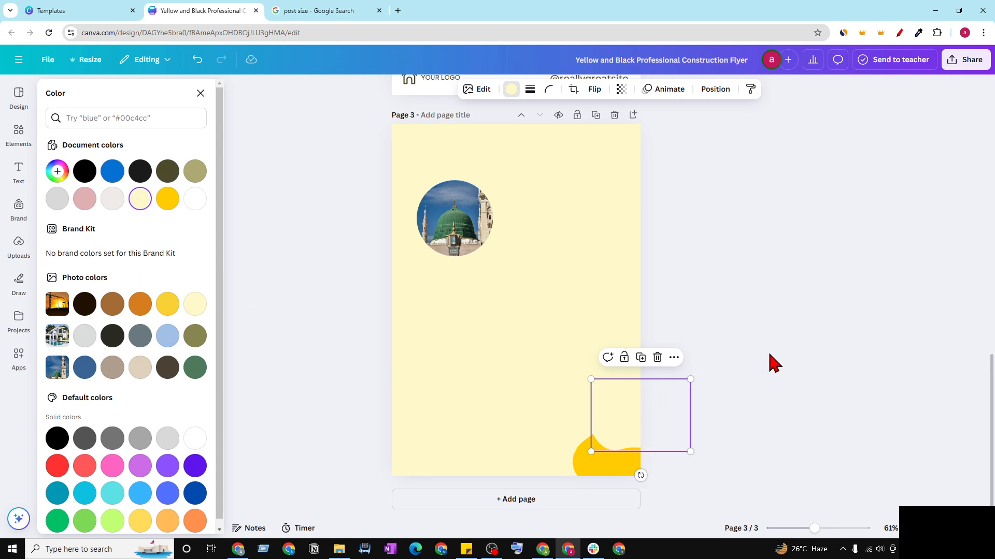
key(Escape)
click(538, 417)
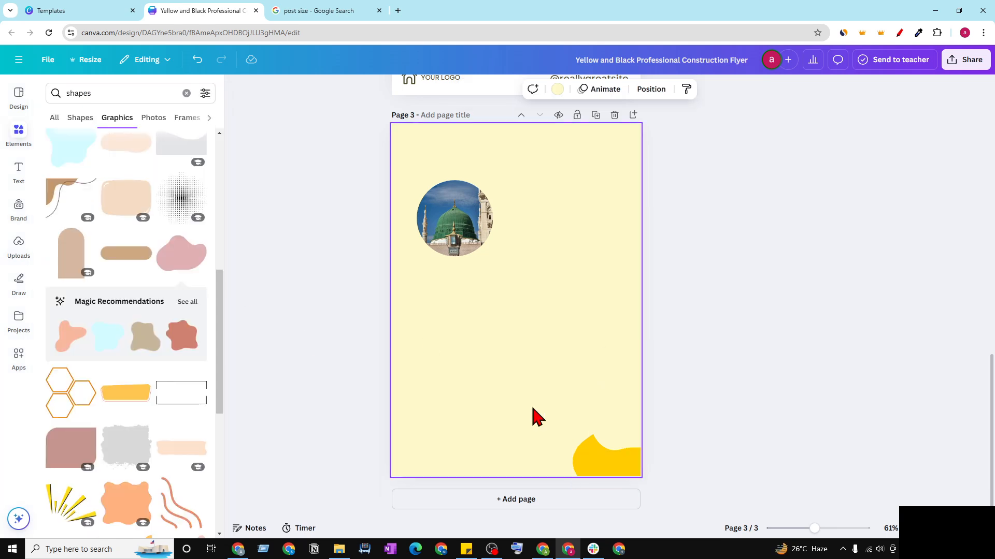
Step: Nudge the golden yellow blob towards the page's lower-right corner and set its transparency to 34
click(598, 471)
drag(598, 471, 603, 474)
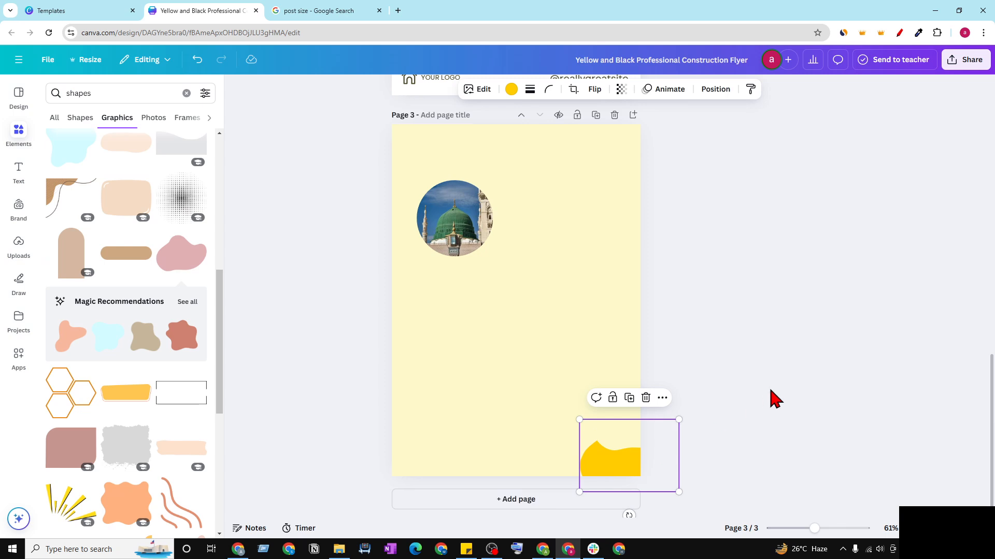
click(775, 399)
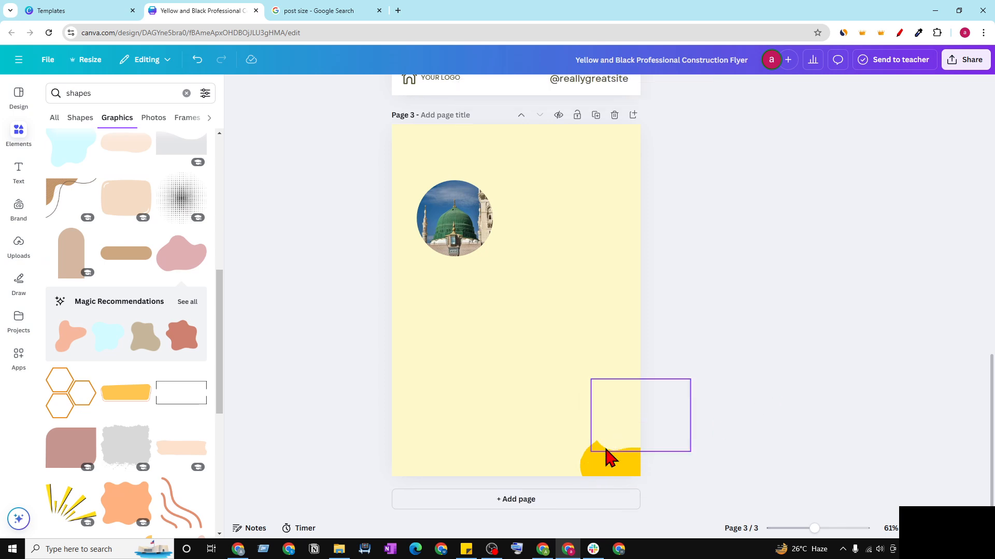
click(602, 466)
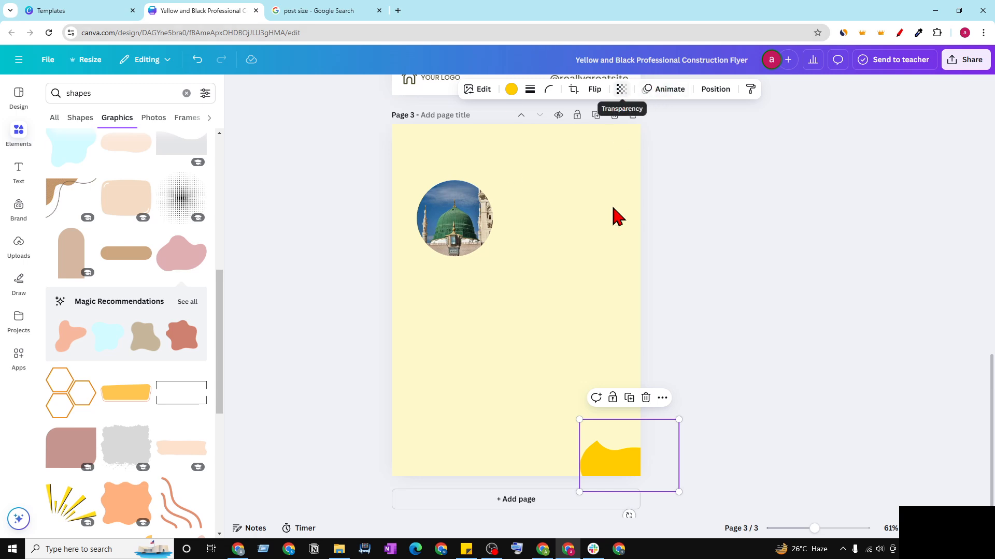
click(621, 91)
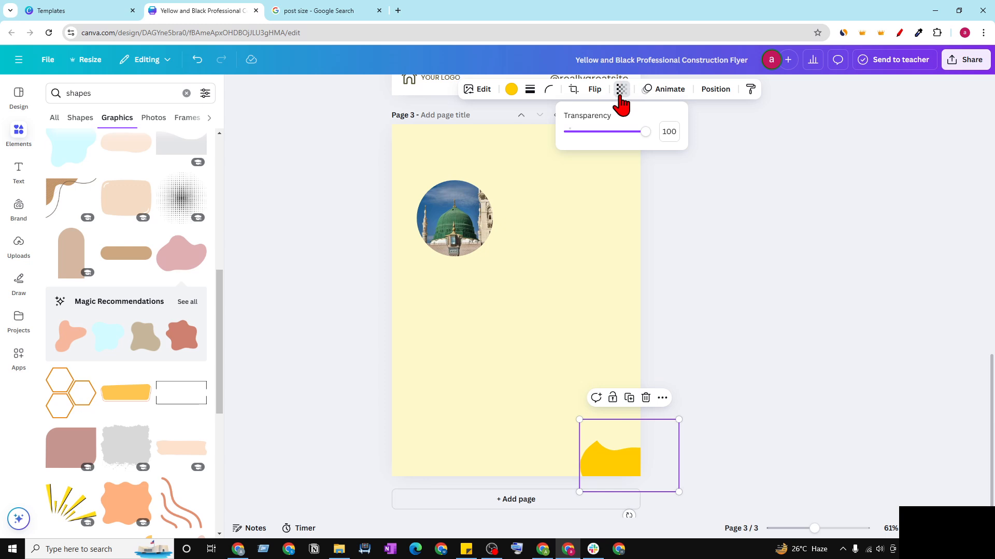
drag(644, 134, 596, 162)
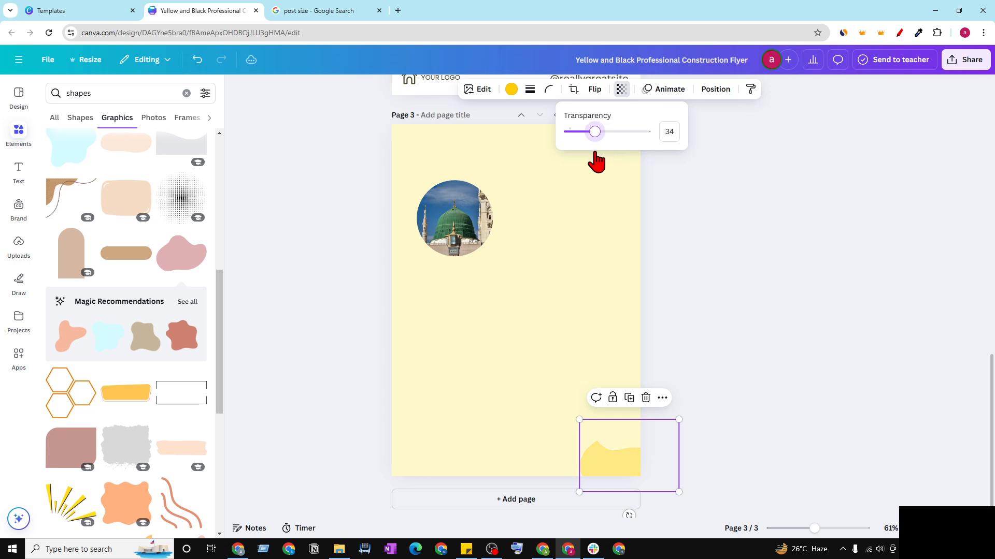
click(738, 434)
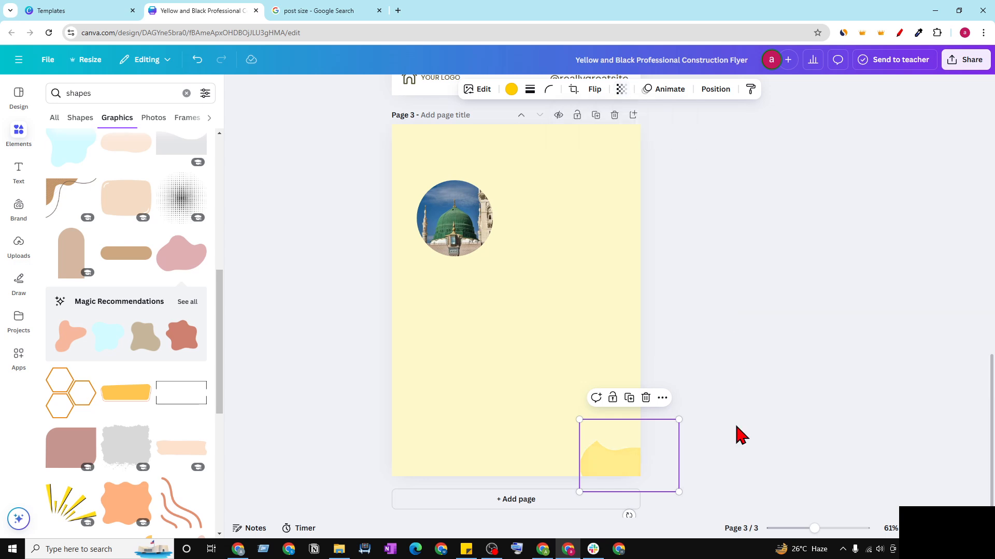
Step: Enlarge and reposition the translucent yellow blob in page 3's lower-right corner, and move the circular photo slightly up and left
drag(579, 420, 501, 369)
drag(577, 459, 630, 493)
mouse_move(616, 440)
mouse_down()
mouse_move(854, 297)
mouse_move(638, 458)
mouse_move(624, 440)
mouse_up()
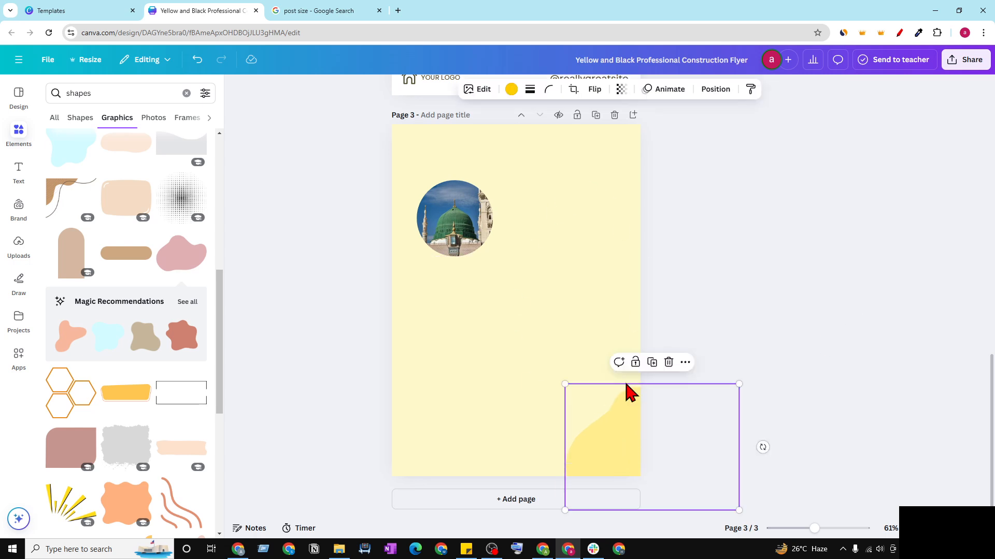
drag(446, 217, 444, 196)
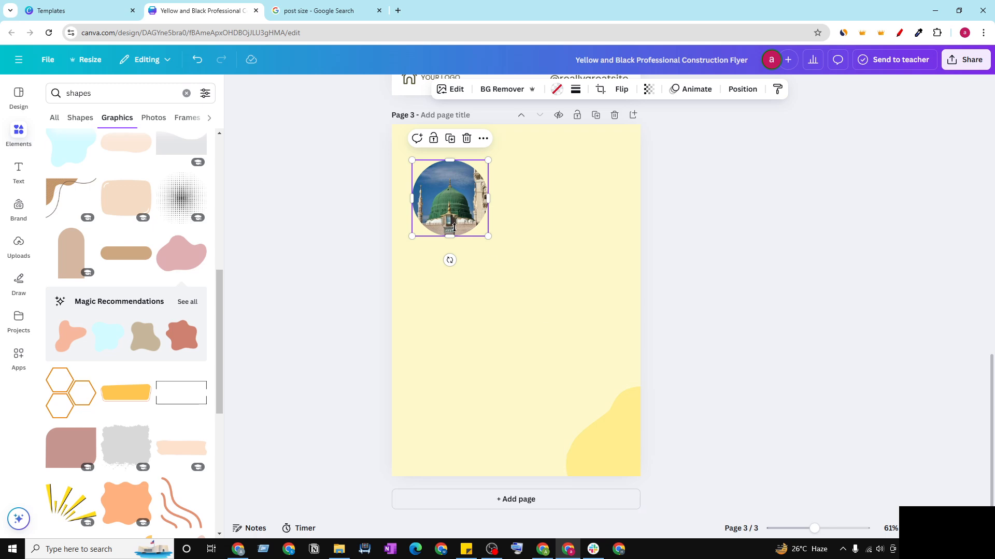
drag(646, 441, 608, 433)
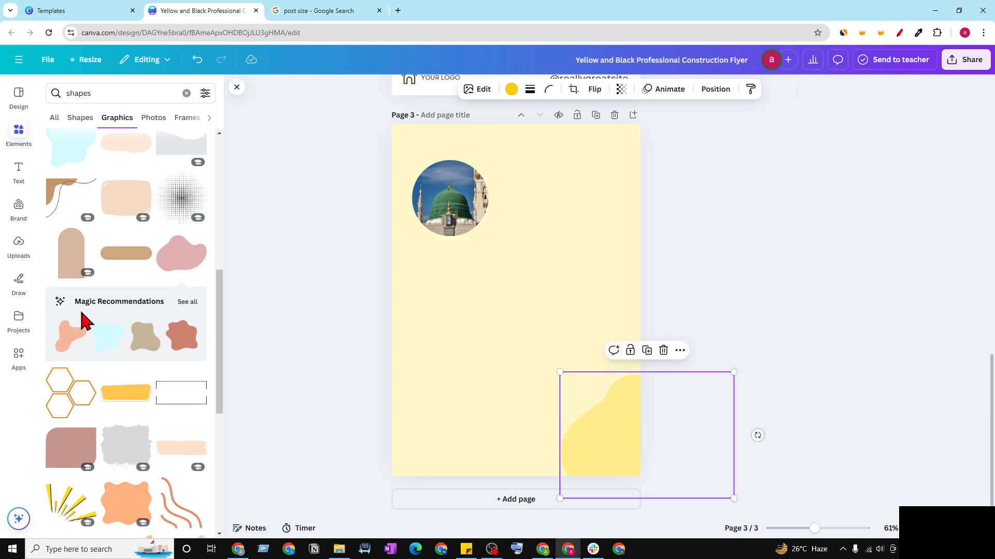
Step: Remove the yellow blob and place the red brush-stroke image from the "shapes" photo results below the circular photo
scroll(57, 212, up, 5)
scroll(57, 212, up, 3)
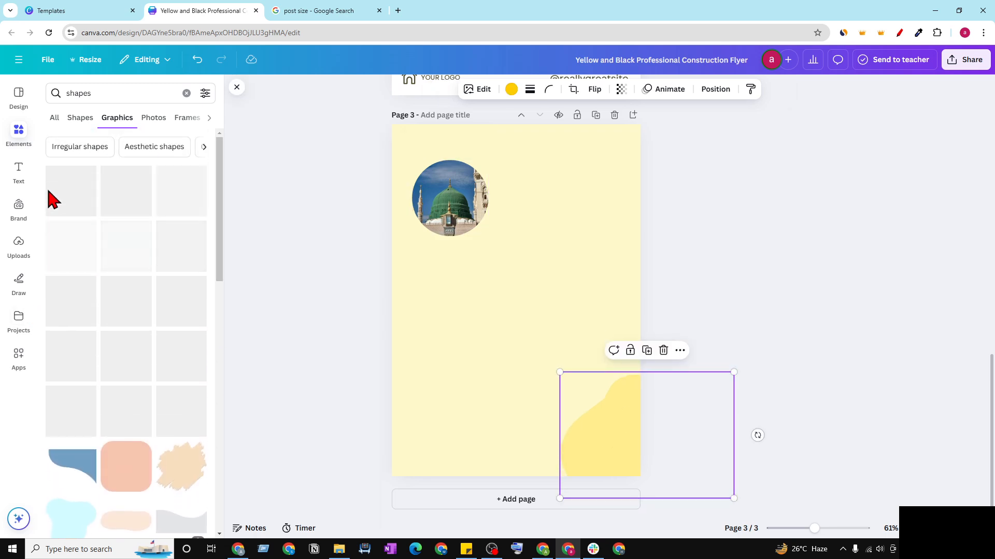
click(147, 122)
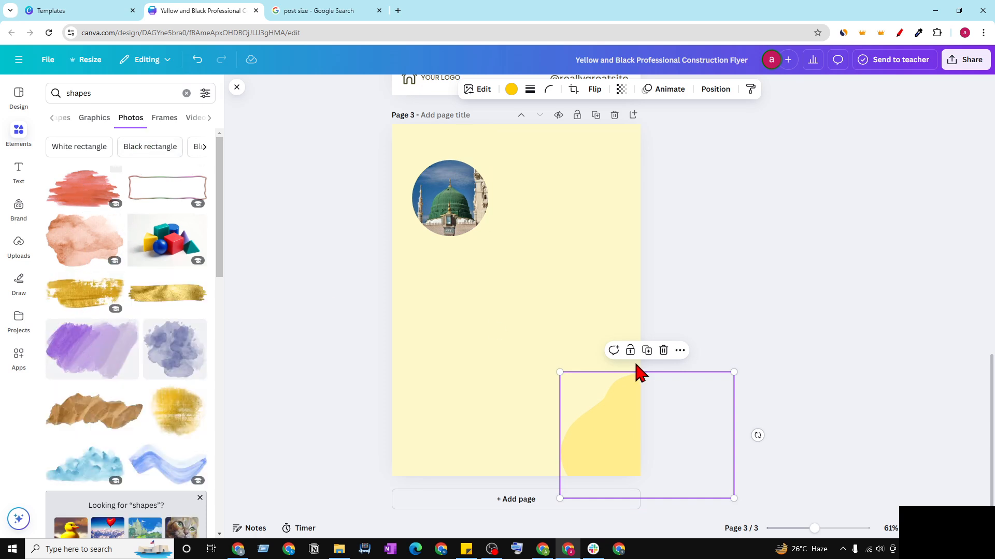
drag(620, 445, 173, 360)
click(86, 189)
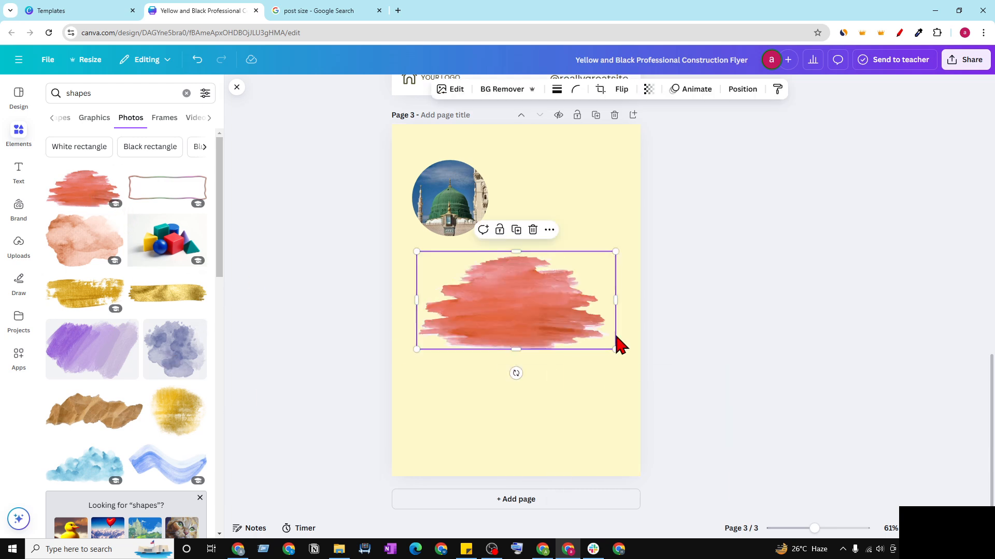
drag(510, 281, 521, 309)
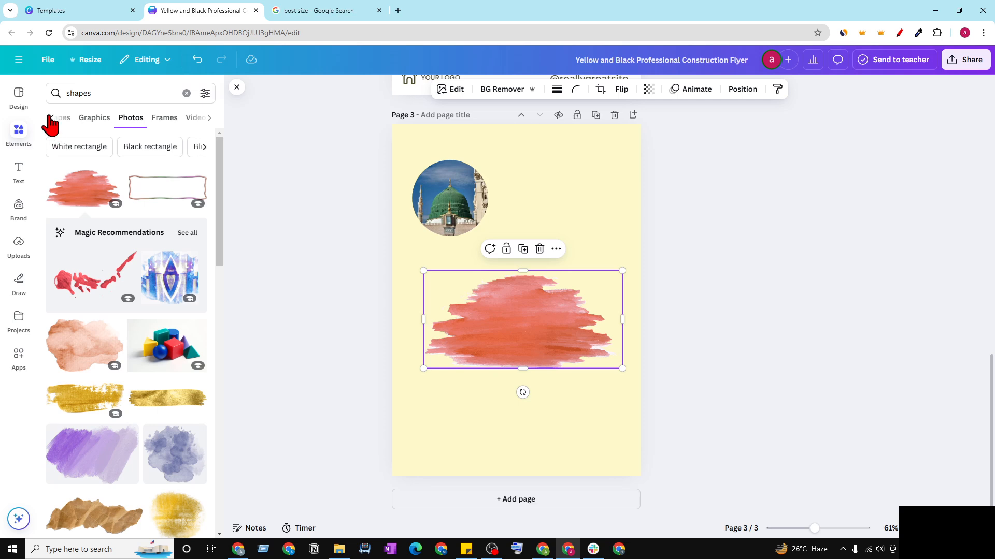
Step: Try the peach watercolour and purple brush-stroke images on page 3, and remove all the brush images from the page
scroll(117, 259, down, 5)
scroll(83, 233, up, 4)
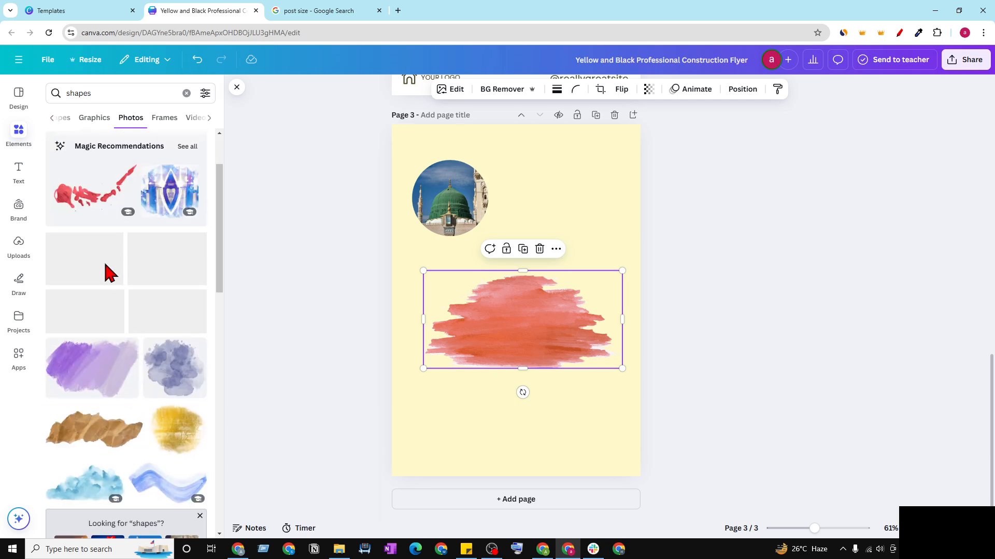
click(80, 277)
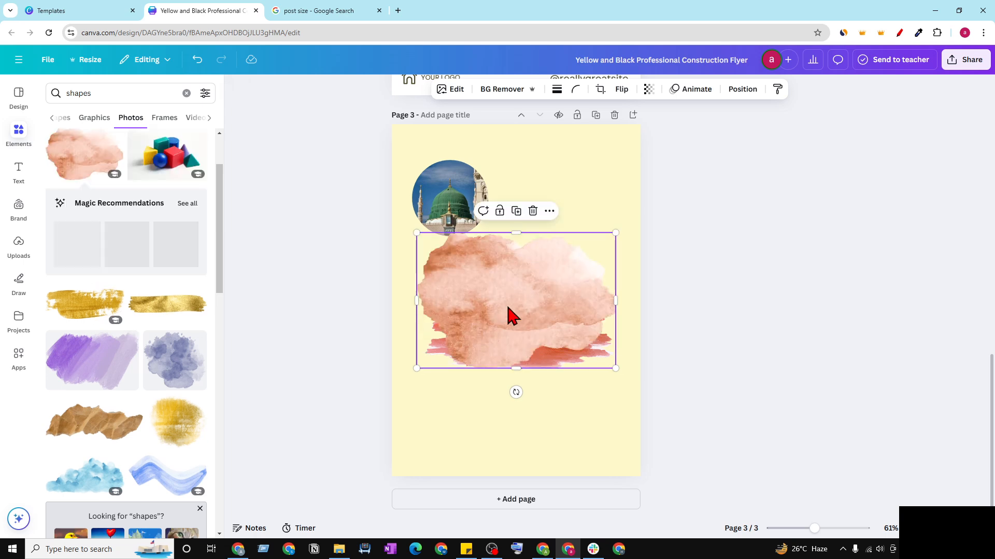
mouse_move(508, 316)
mouse_down()
mouse_move(516, 352)
mouse_move(495, 308)
mouse_up()
click(555, 280)
key(Delete)
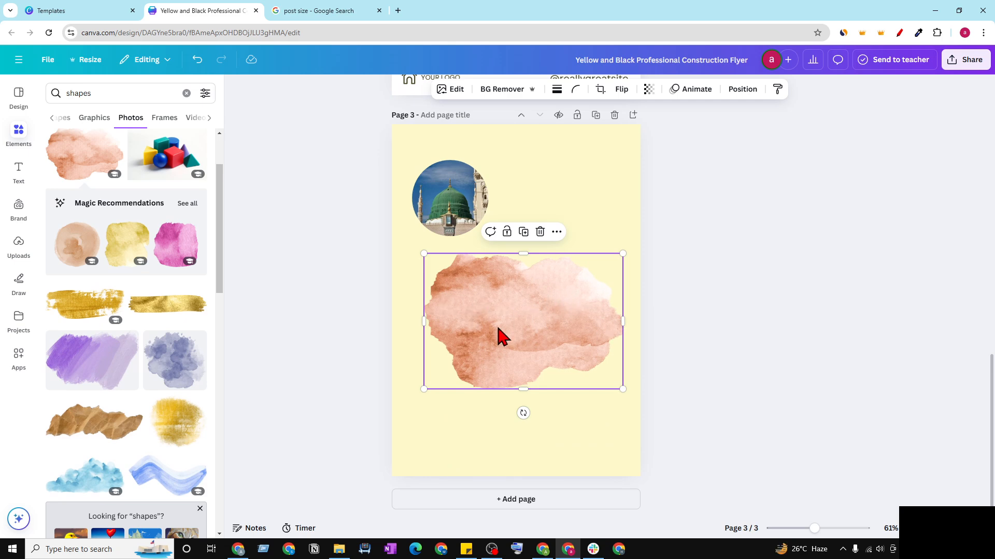
drag(77, 375, 368, 326)
drag(495, 321, 54, 280)
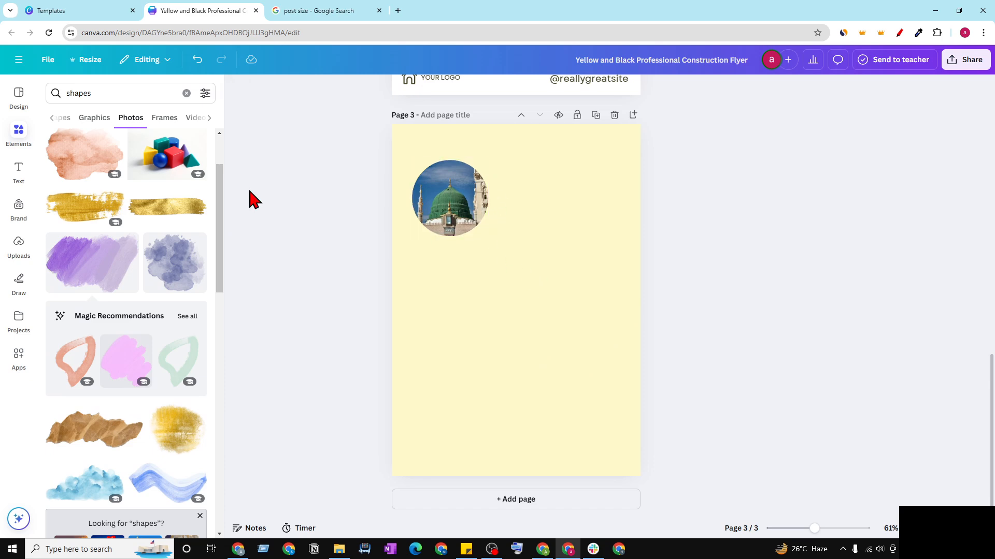
Step: Replace the "shapes" search in the elements library with the suggested "Line" search
click(30, 145)
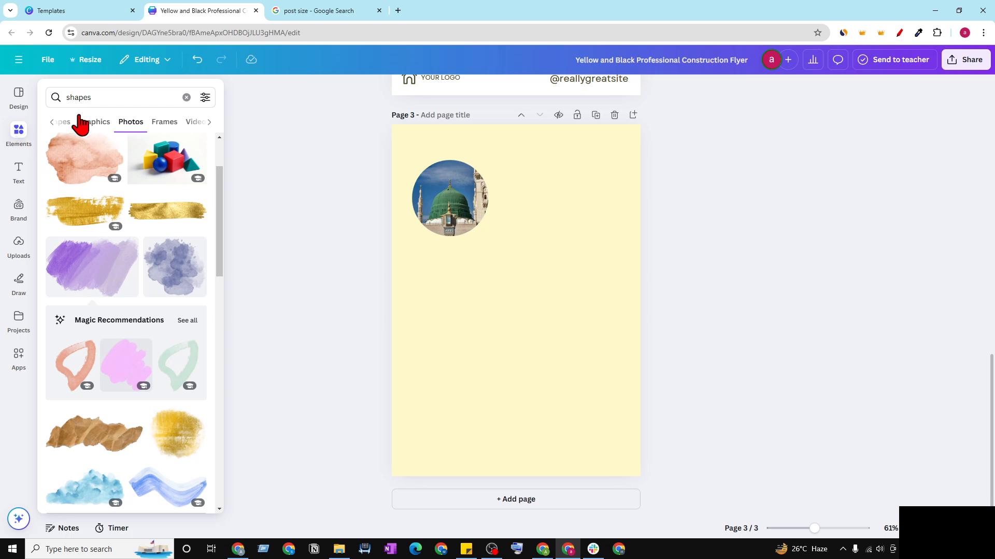
click(186, 100)
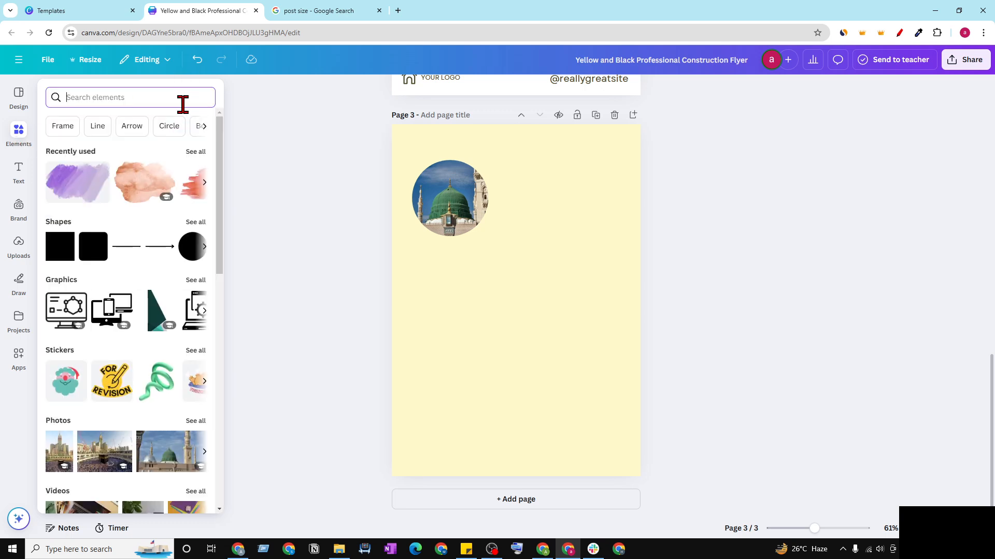
scroll(118, 363, down, 6)
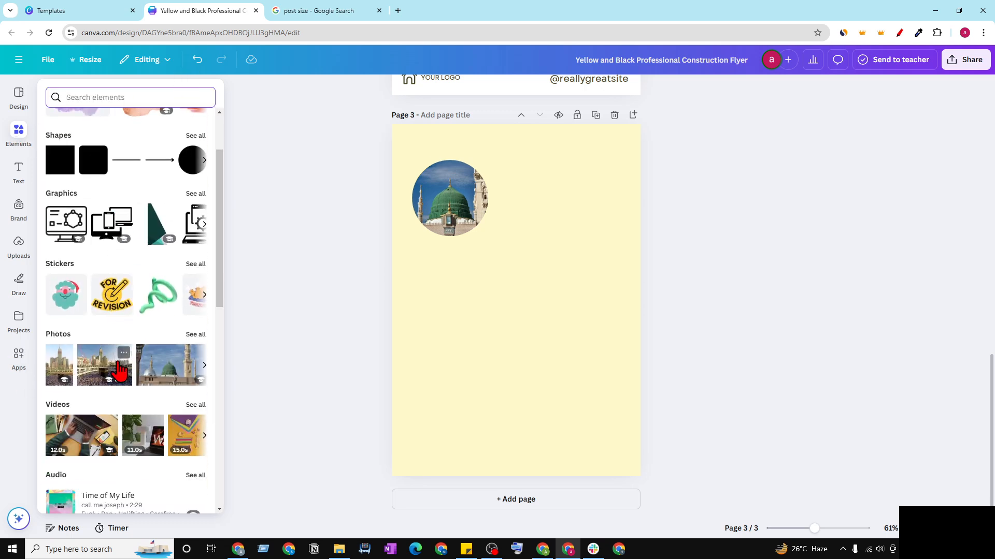
scroll(122, 365, up, 6)
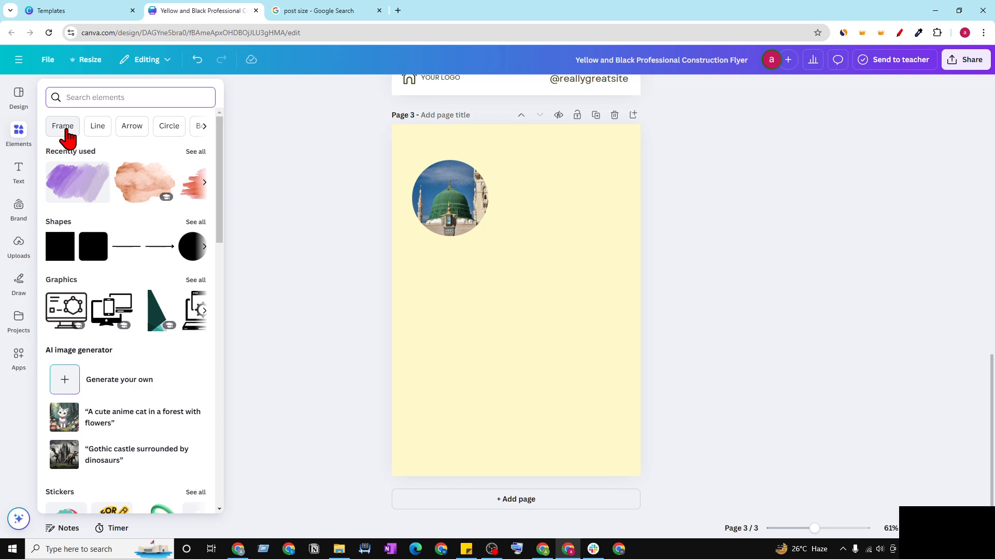
click(96, 128)
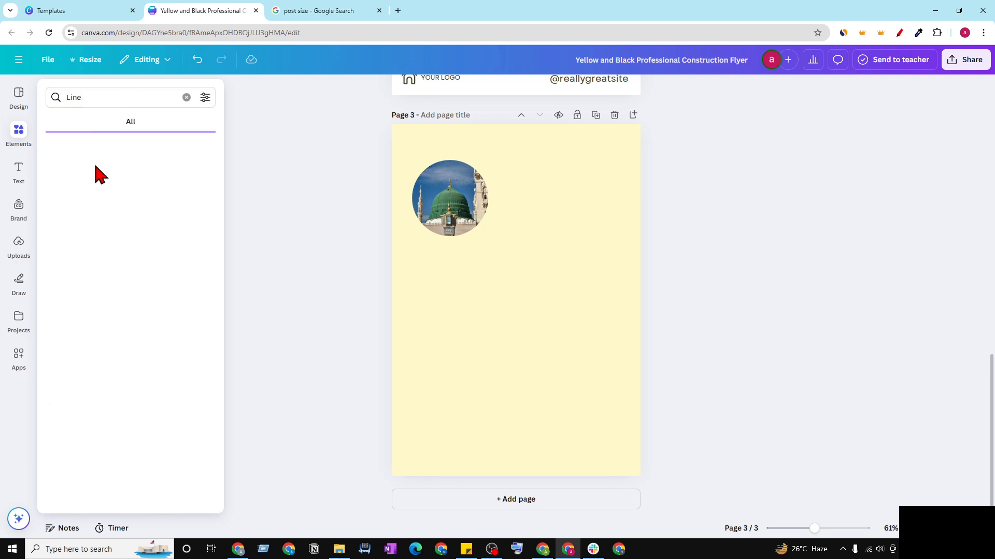
Step: Add a thin black line graphic from the "Line" results to page 2 and place it directly beneath the word "Real" in the heading
click(291, 330)
scroll(291, 330, up, 8)
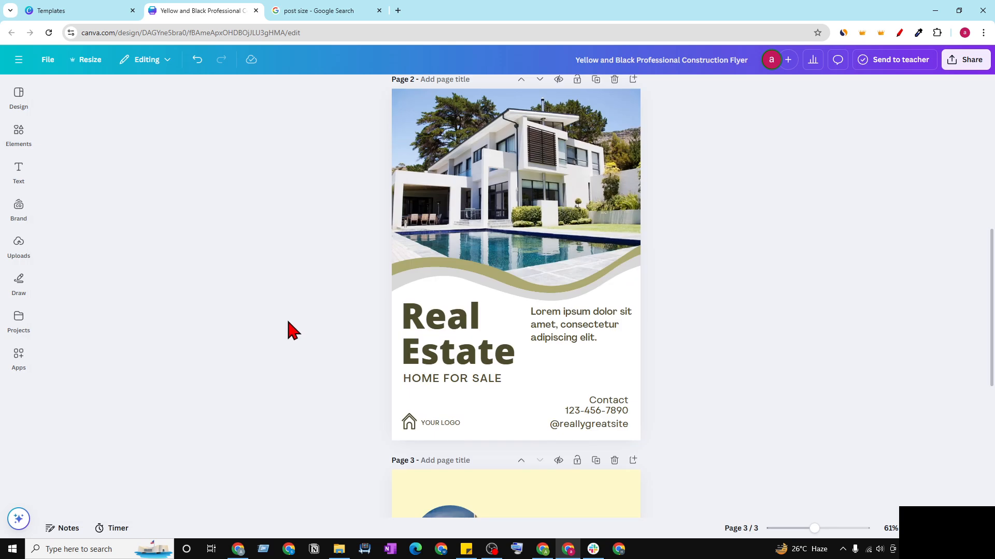
scroll(316, 342, down, 4)
click(448, 249)
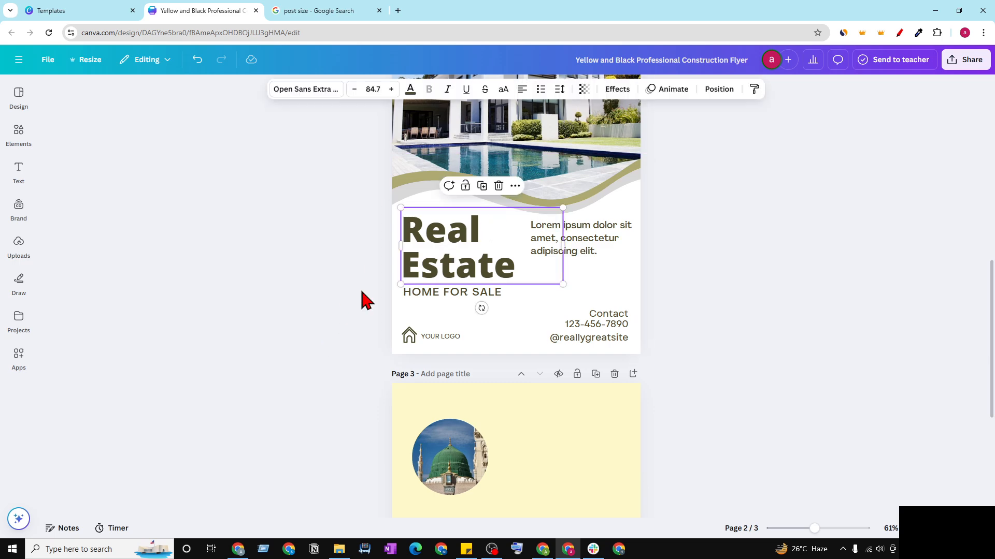
click(143, 249)
click(19, 133)
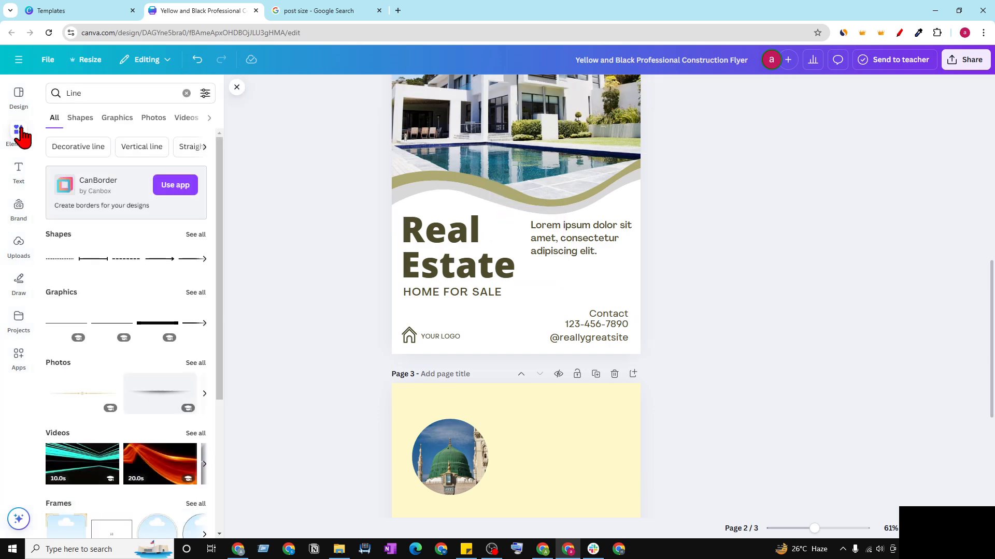
click(129, 334)
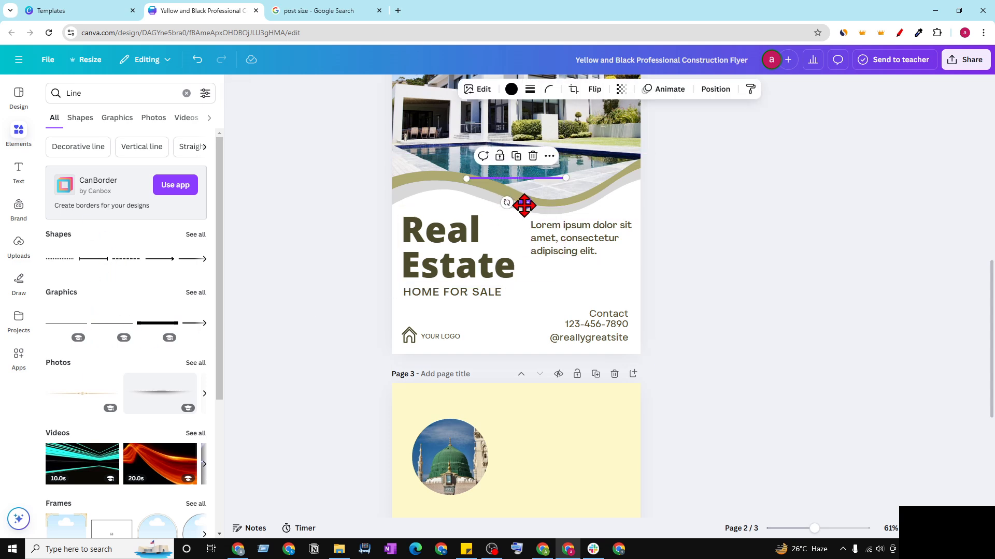
drag(523, 207, 465, 276)
click(791, 263)
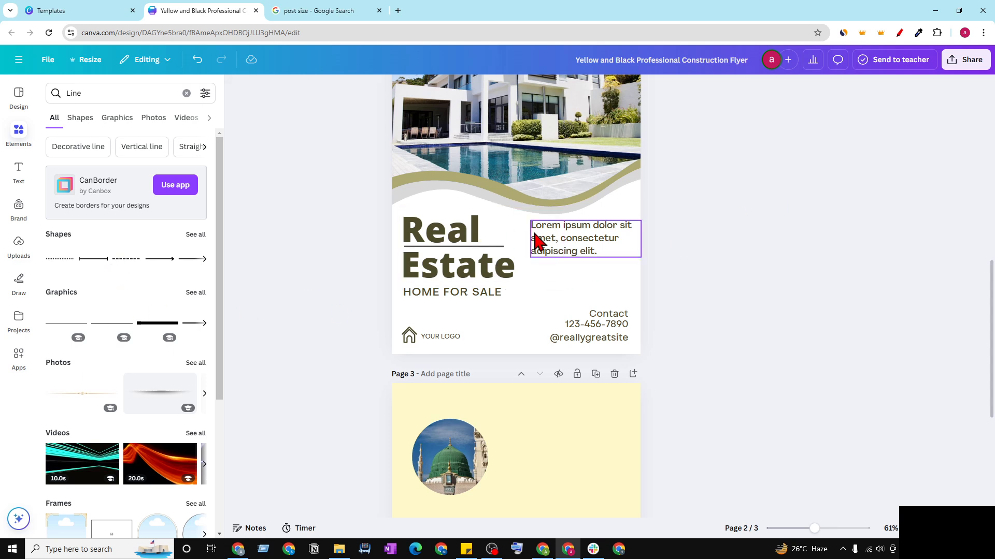
Step: Try the red curved arrow from the "Arrow" photo results at a small size above the "Real Estate" heading, and remove it
click(186, 93)
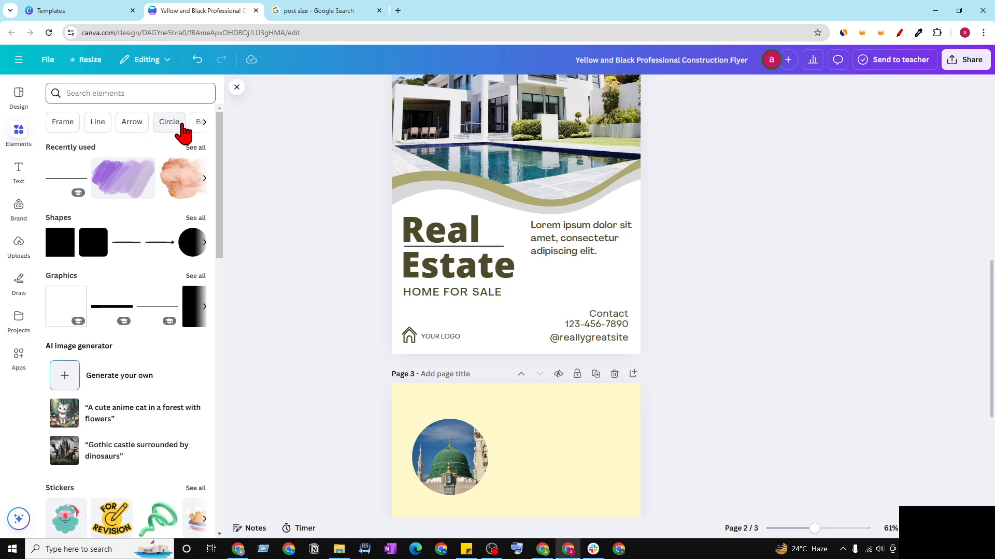
click(132, 122)
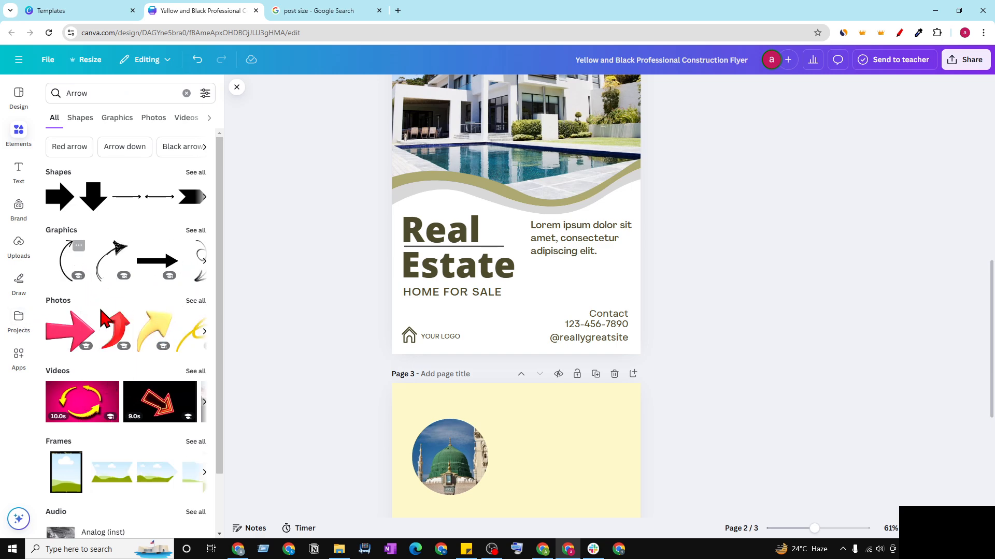
click(115, 332)
drag(529, 184, 540, 245)
drag(626, 361, 496, 200)
drag(455, 165, 458, 195)
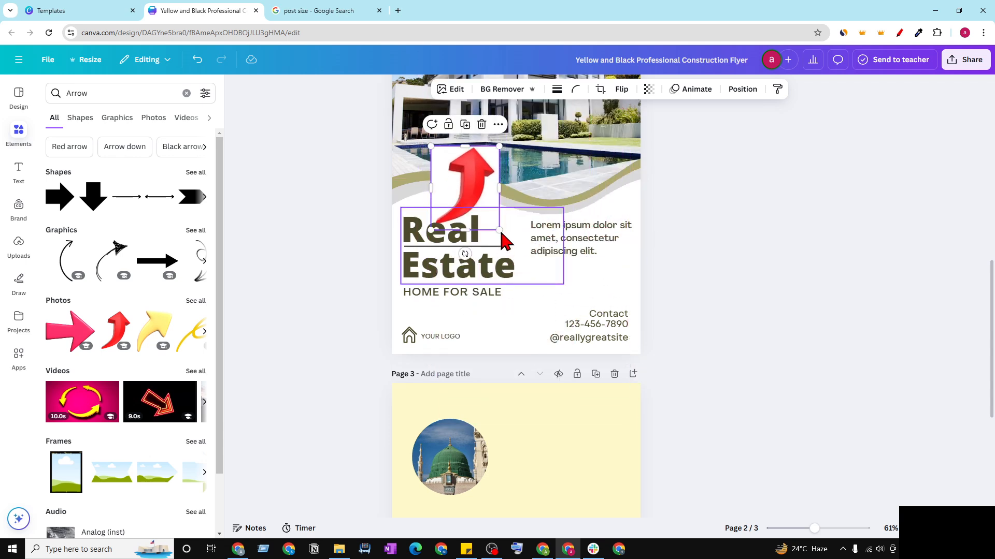
drag(498, 229, 447, 206)
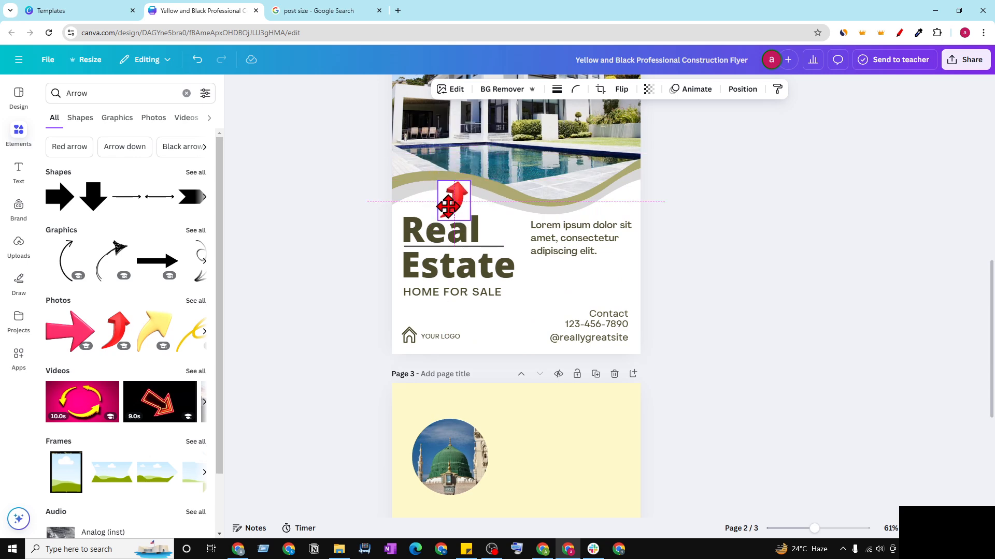
click(686, 249)
click(462, 216)
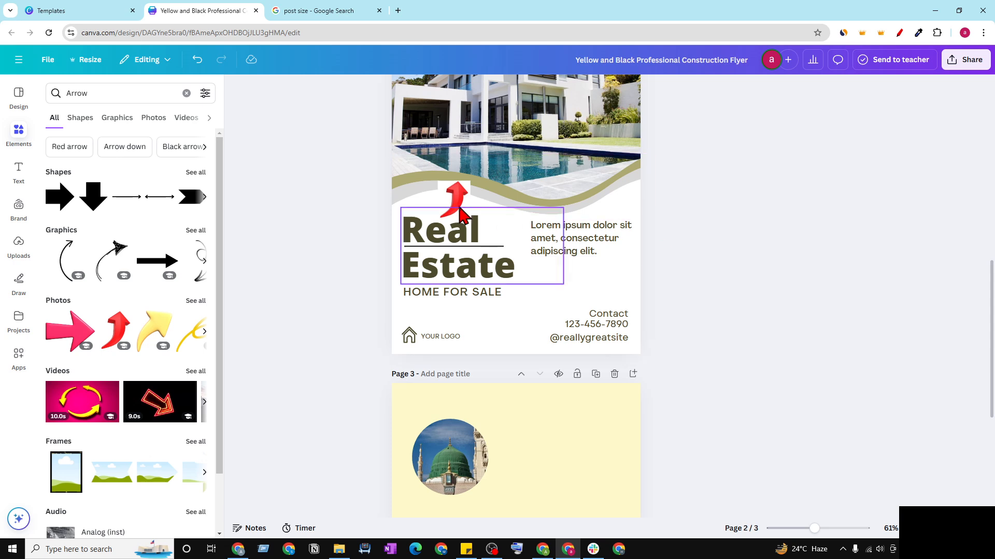
drag(455, 207, 85, 334)
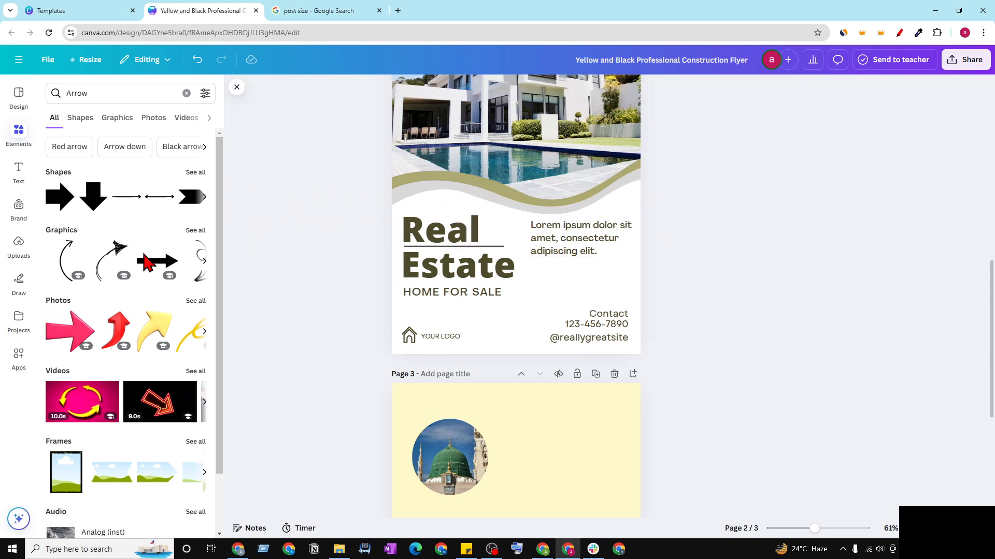
Step: Look through the "Circle" element results and the remaining suggested element searches, such as Border, Square, Rectangle and Star
click(186, 94)
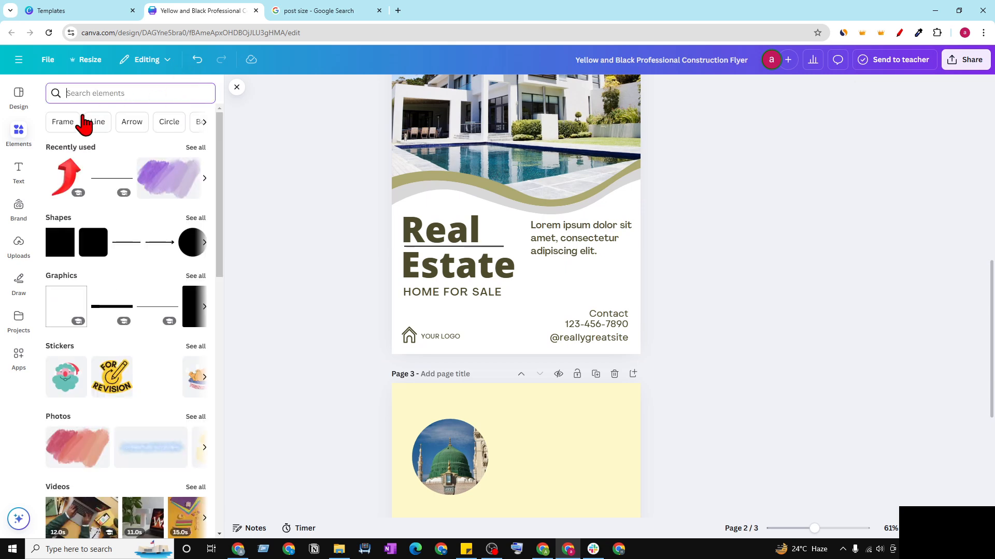
click(171, 122)
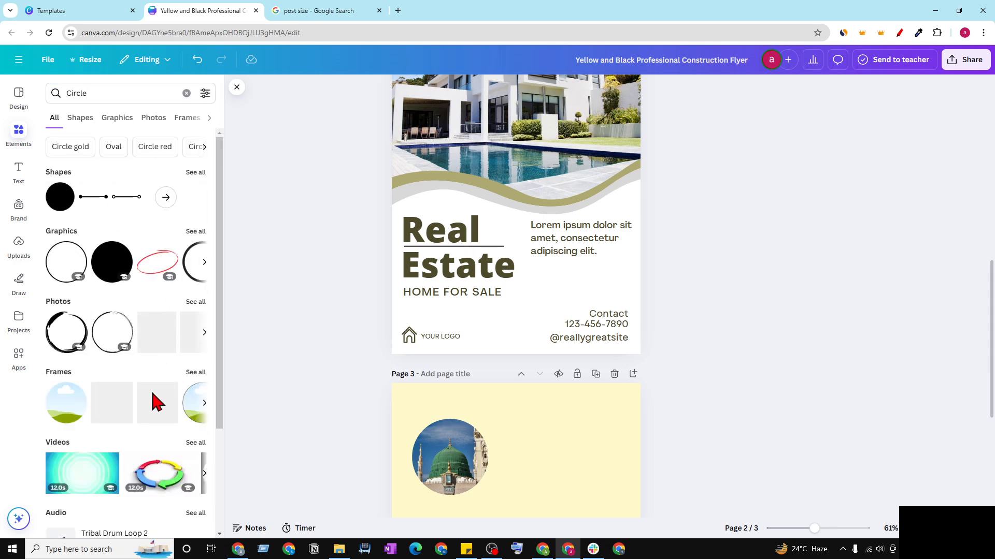
click(186, 93)
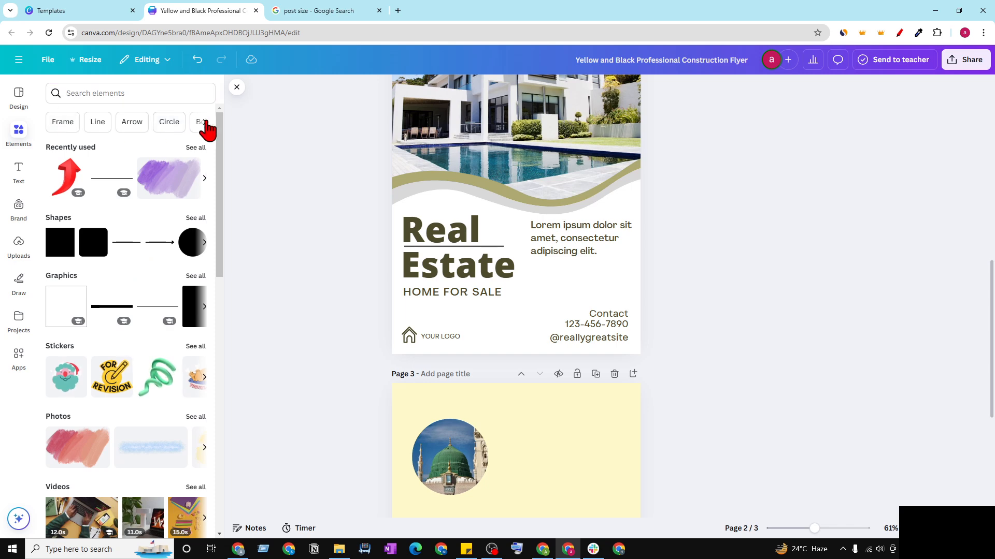
click(204, 122)
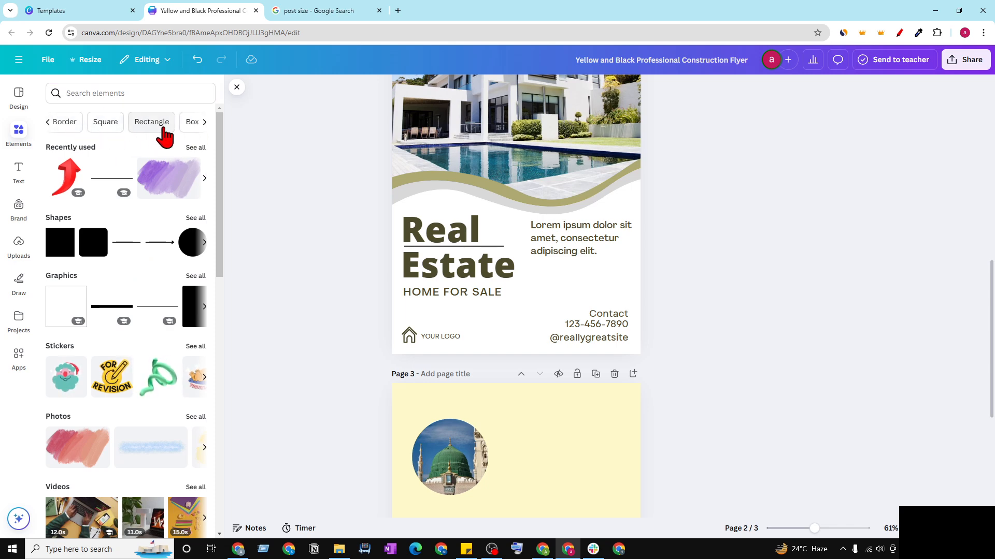
click(203, 124)
click(204, 127)
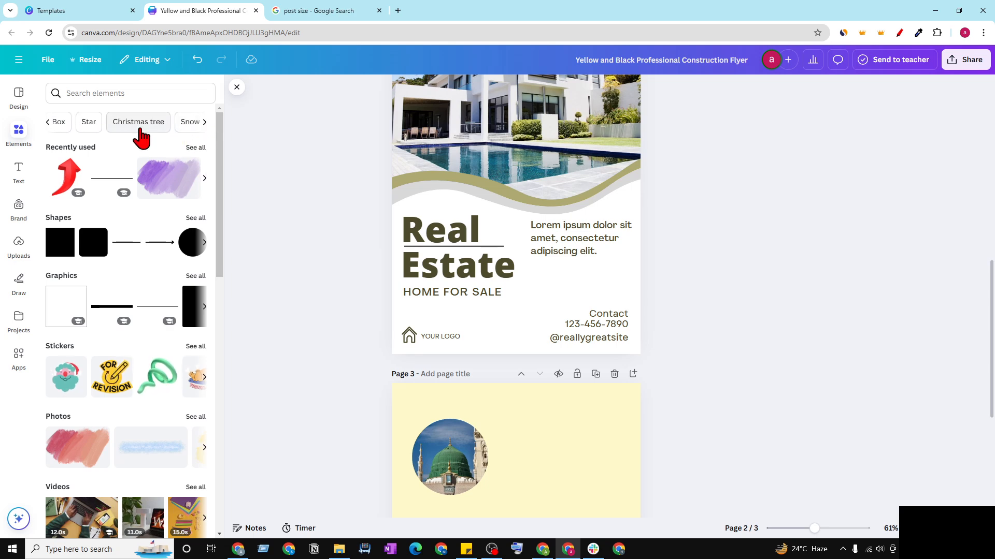
scroll(517, 284, up, 3)
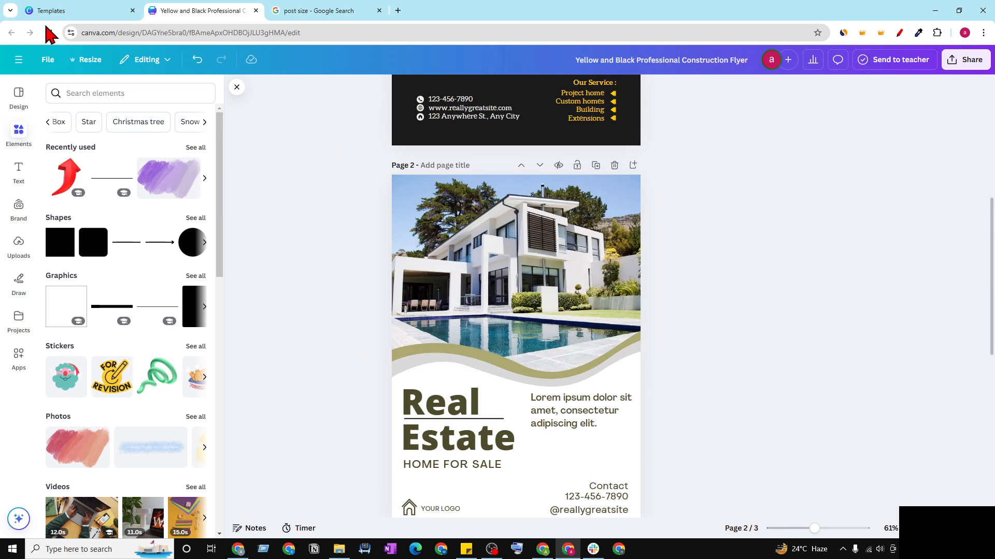
Step: Search the elements for "shade" and place the blurred black oval graphic, scaled down, just beneath page 3's circular photo
click(133, 95)
text(shade)
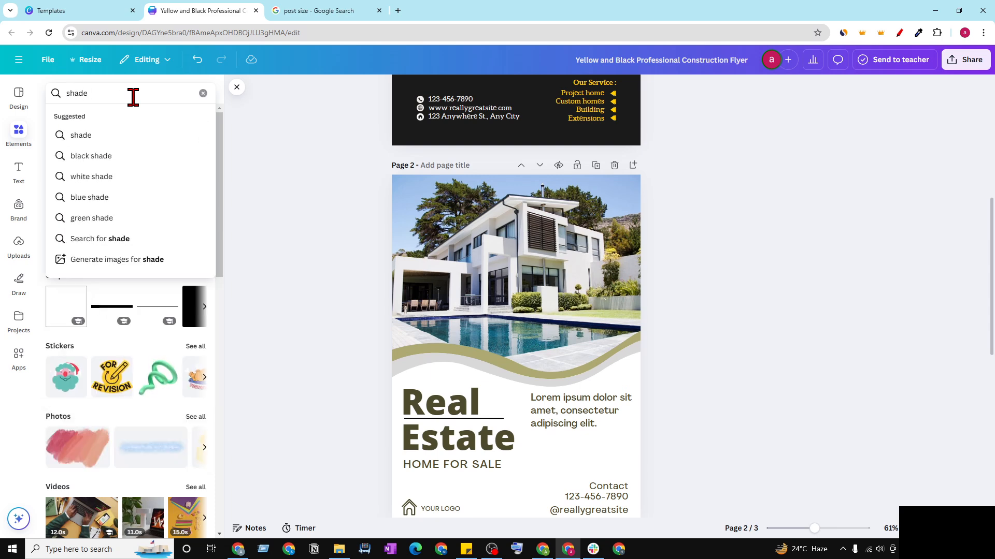
key(Return)
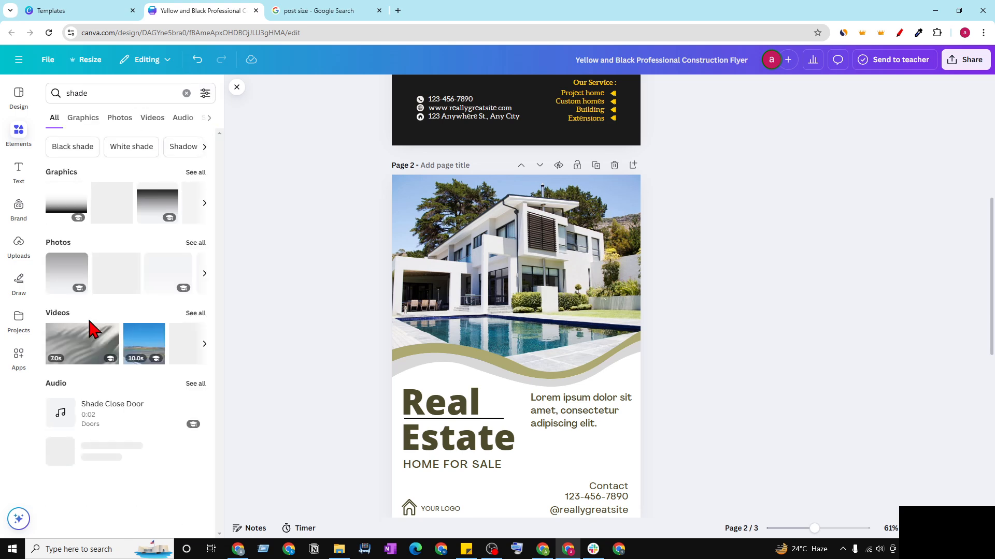
scroll(422, 329, down, 5)
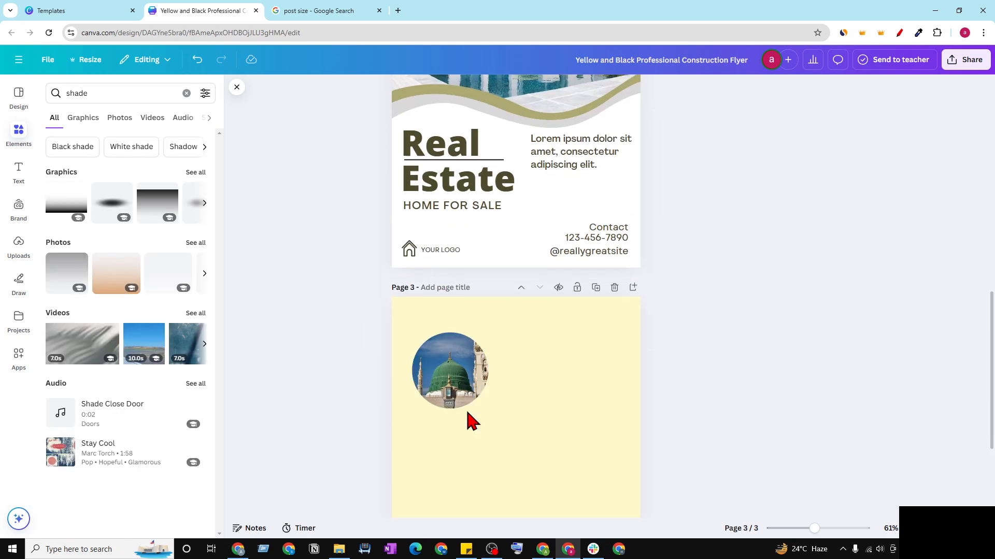
click(463, 399)
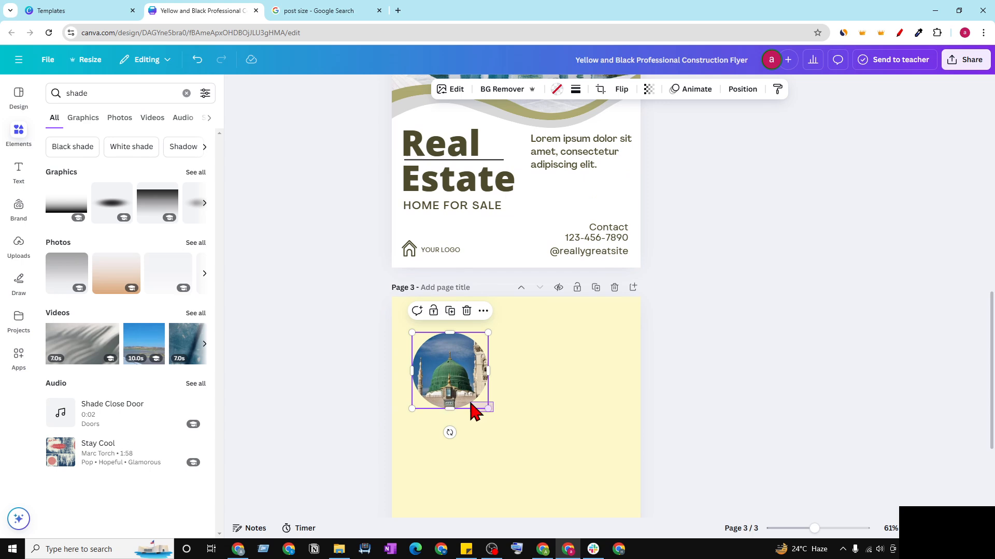
click(528, 414)
click(467, 398)
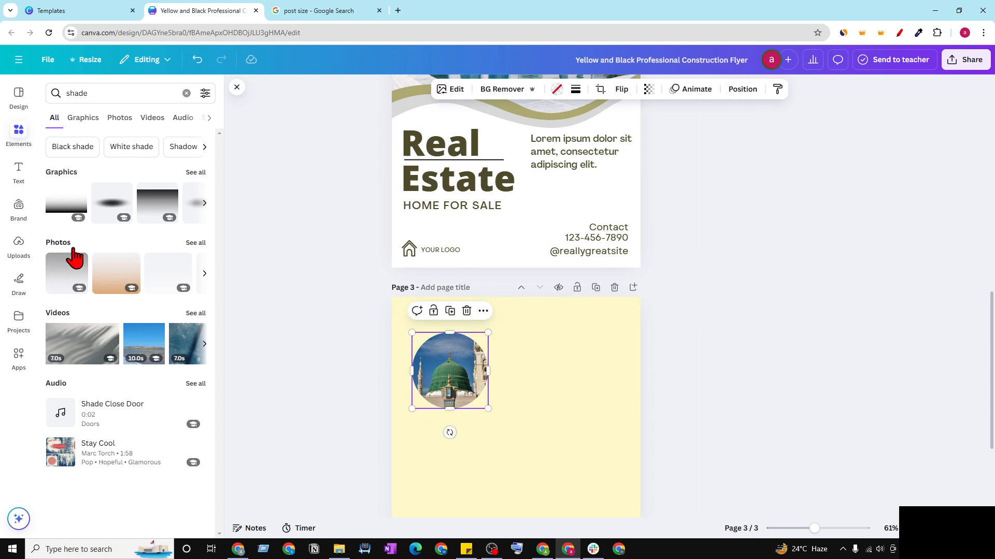
click(112, 203)
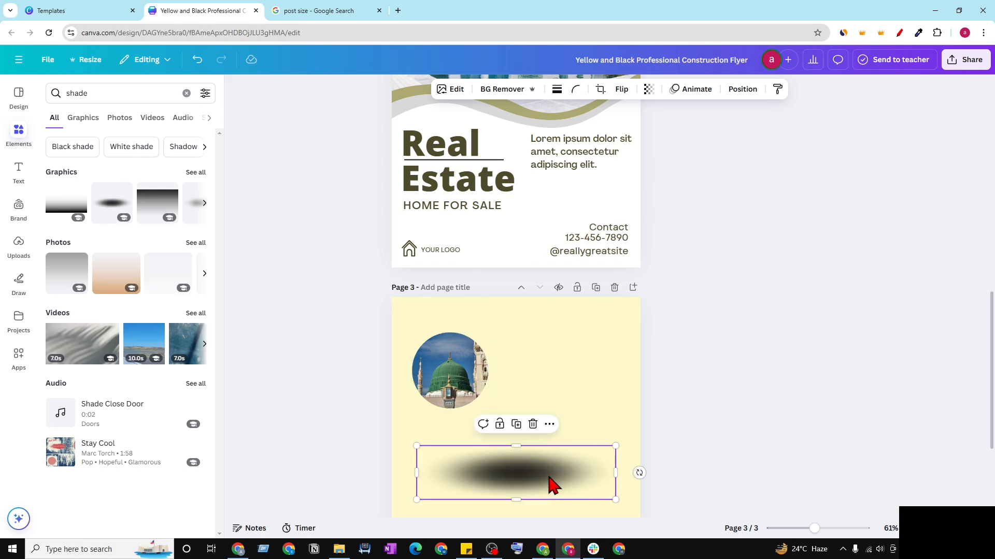
drag(614, 499, 461, 455)
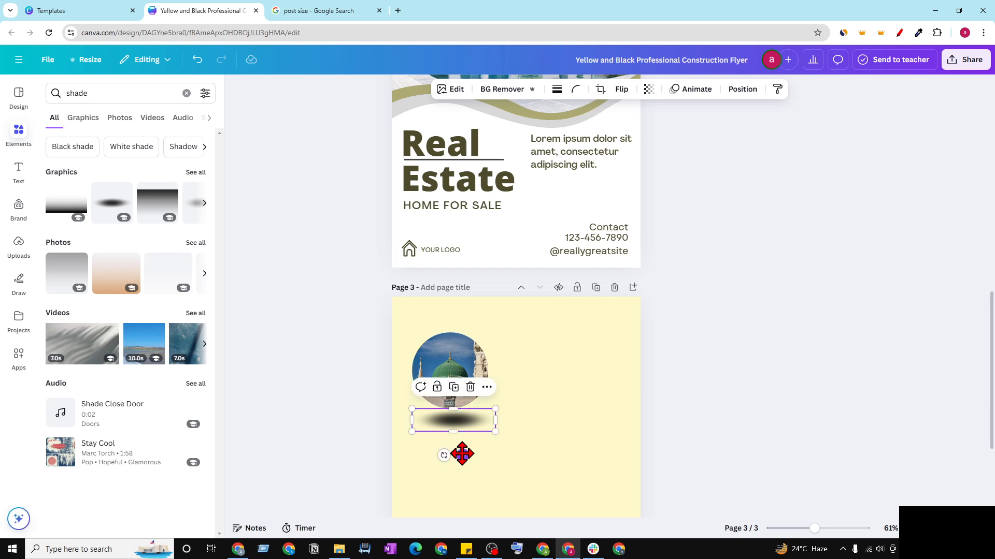
click(544, 469)
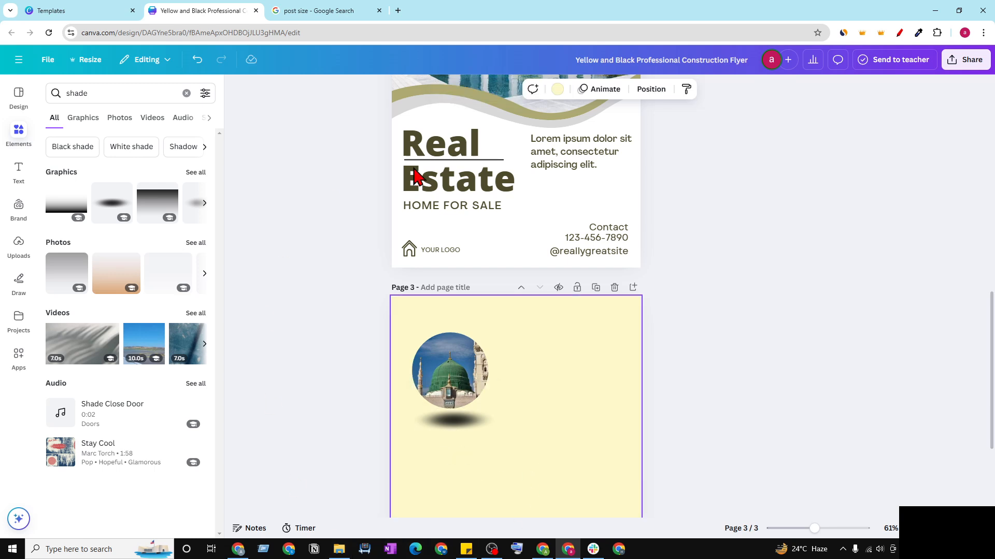
Step: Set the transparency of the oval shadow beneath the circular photo to 41
click(457, 422)
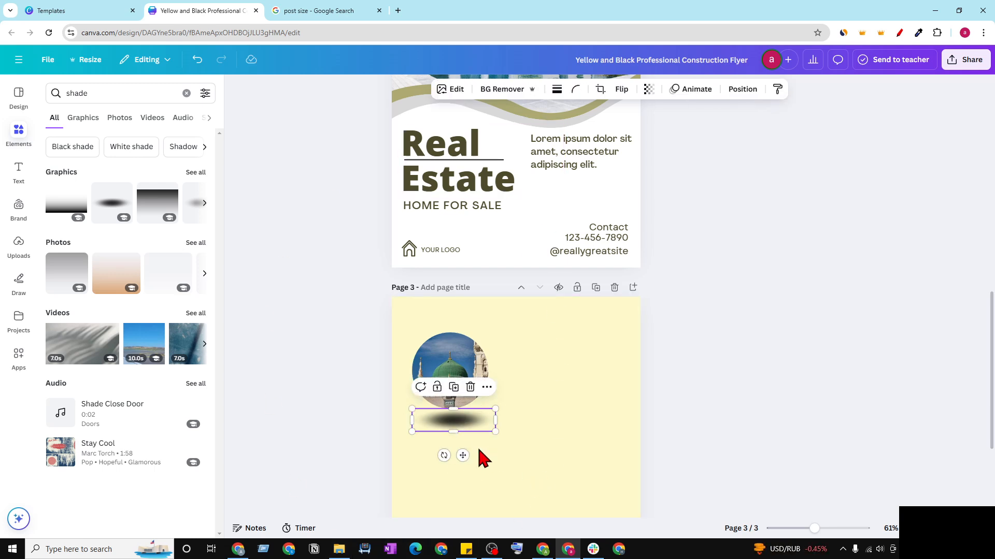
click(648, 89)
drag(671, 134, 629, 132)
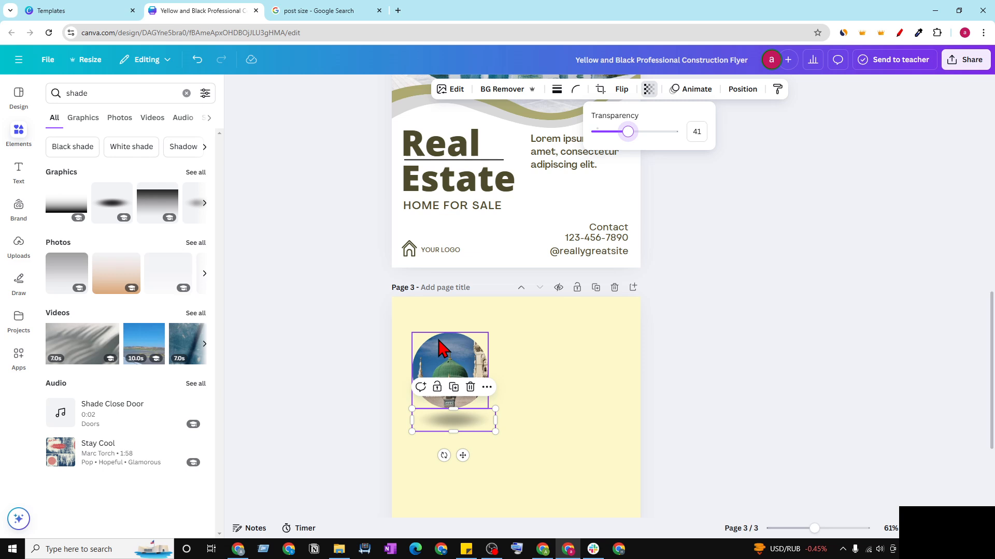
click(531, 368)
Step: Nudge the oval shadow slightly left so it is centred beneath the circular photo
click(460, 434)
drag(457, 428, 454, 425)
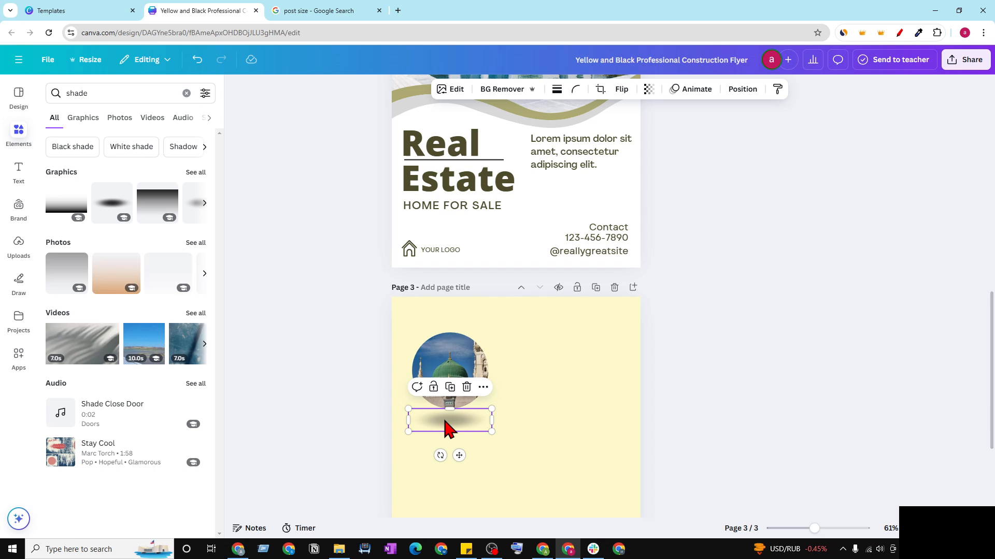
click(464, 369)
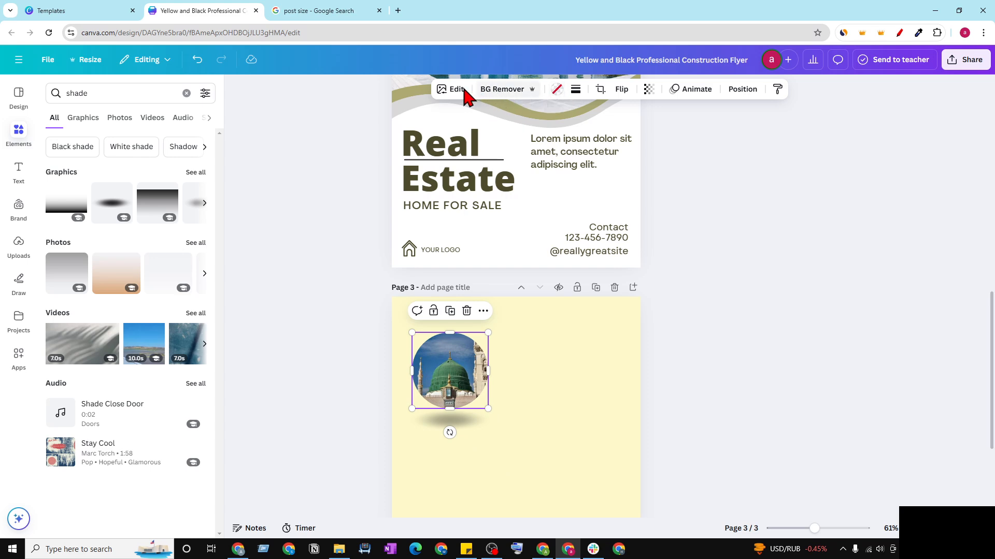
click(569, 408)
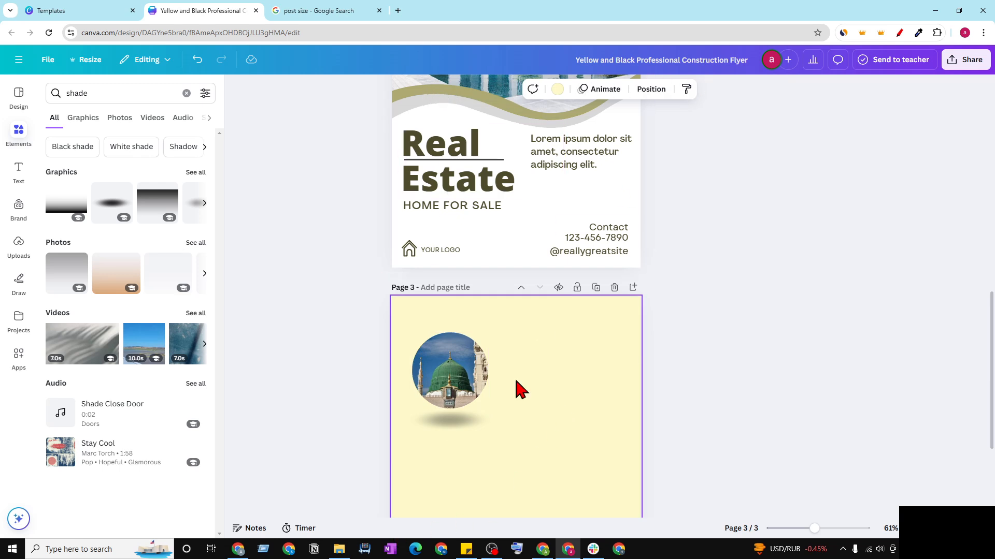
Step: Add a solid border with a weight of 2 to page 3's circular photo
click(462, 381)
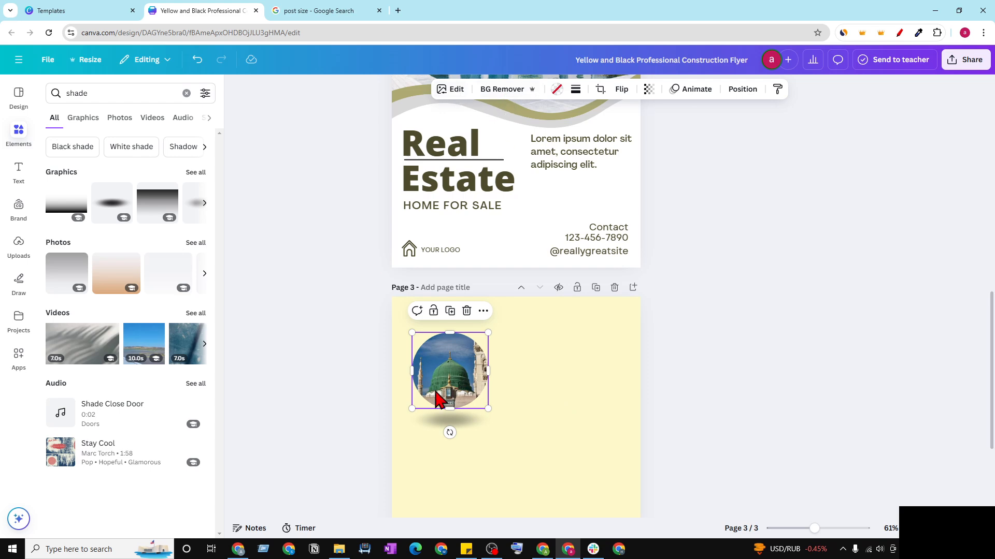
click(572, 91)
click(550, 123)
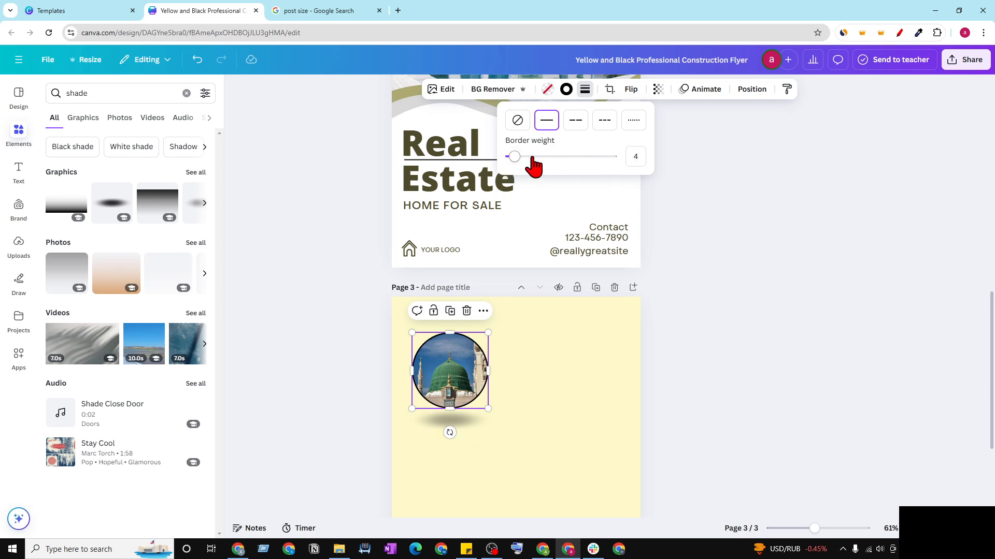
mouse_move(515, 157)
mouse_down()
mouse_move(545, 167)
mouse_move(513, 174)
mouse_up()
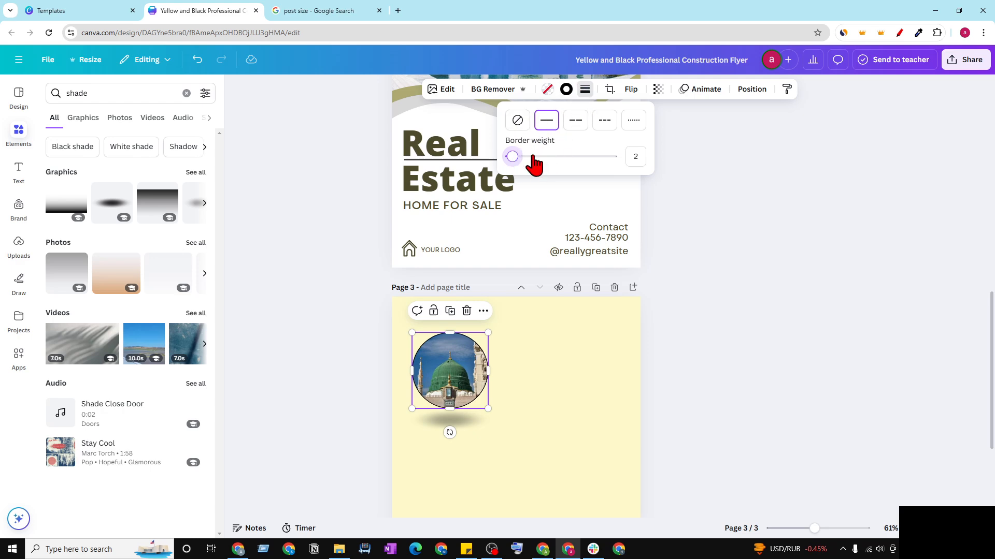
Step: Try the two dashed border styles on the circular photo and return to the solid line
click(574, 121)
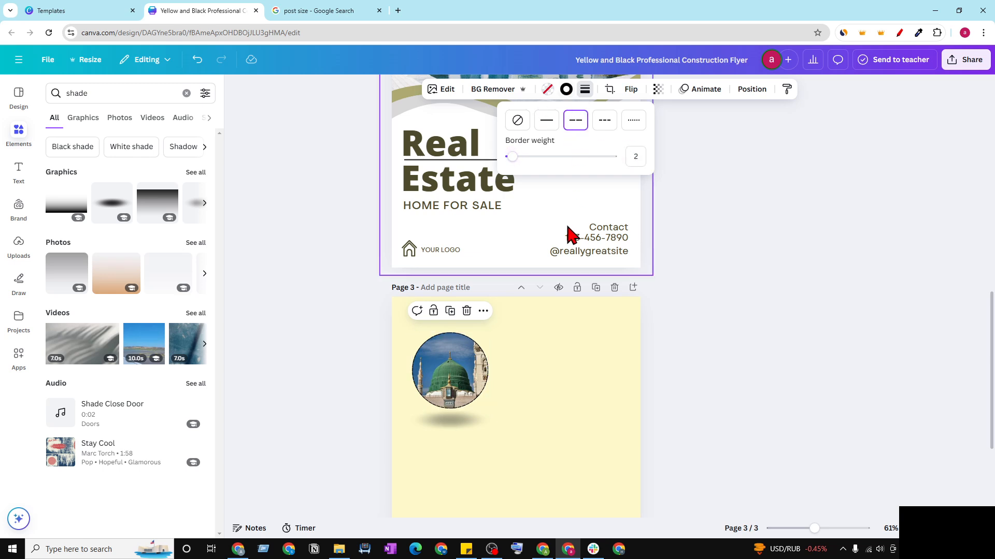
click(602, 122)
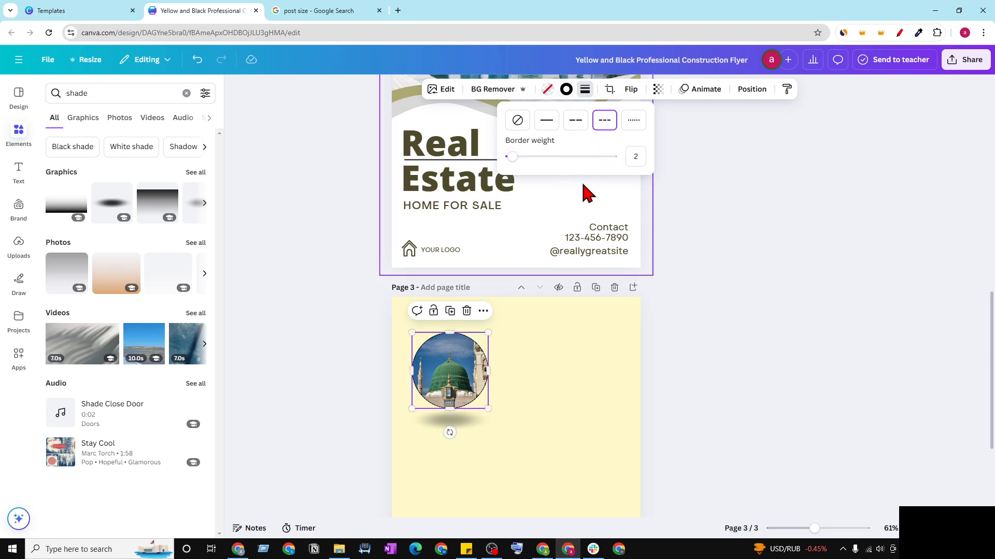
click(551, 128)
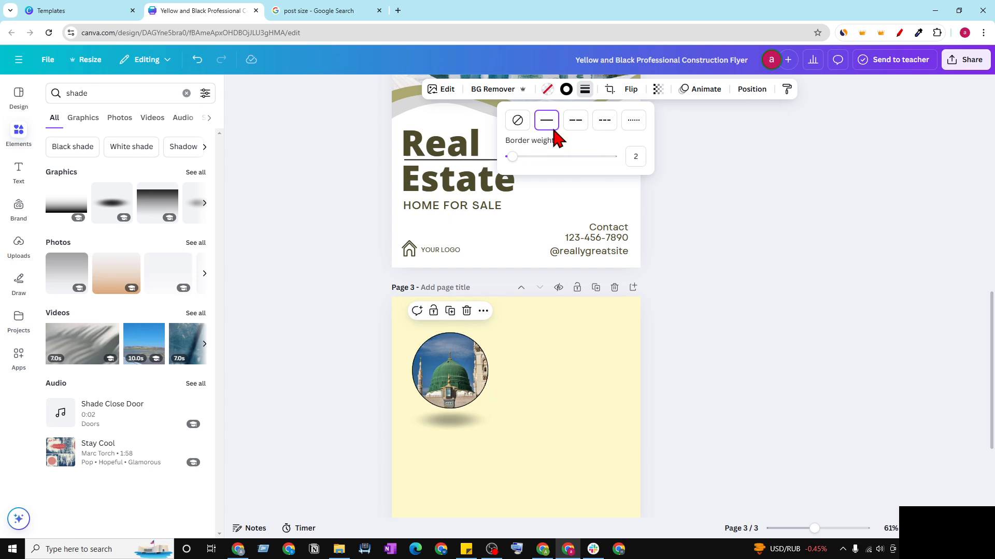
Step: Change the circular photo's border colour to the green from its photo colours
click(567, 90)
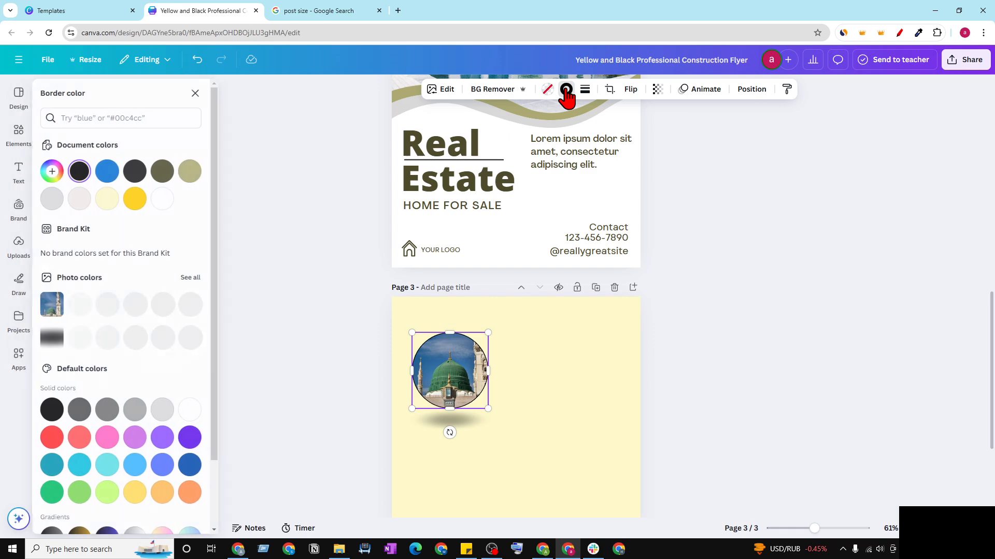
click(166, 200)
click(197, 306)
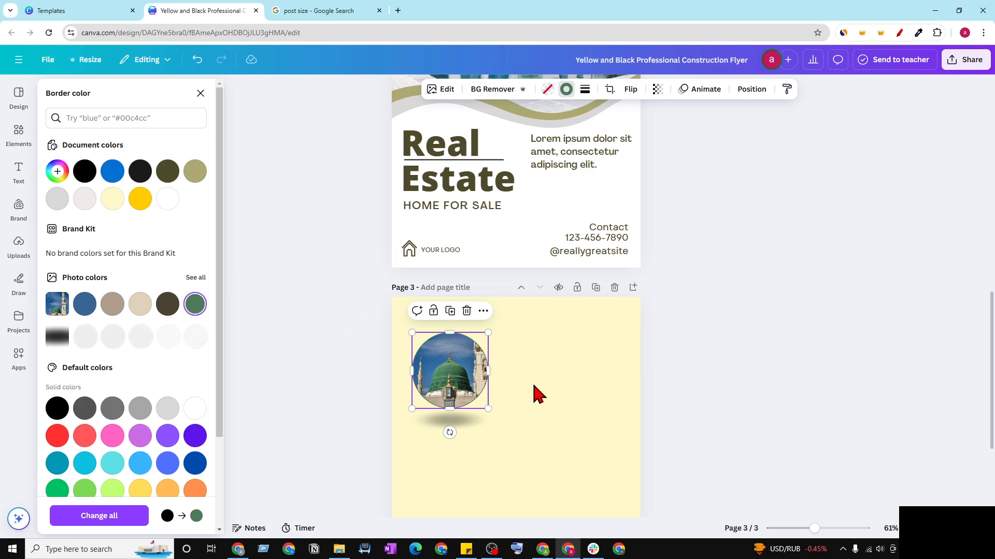
click(548, 369)
click(454, 395)
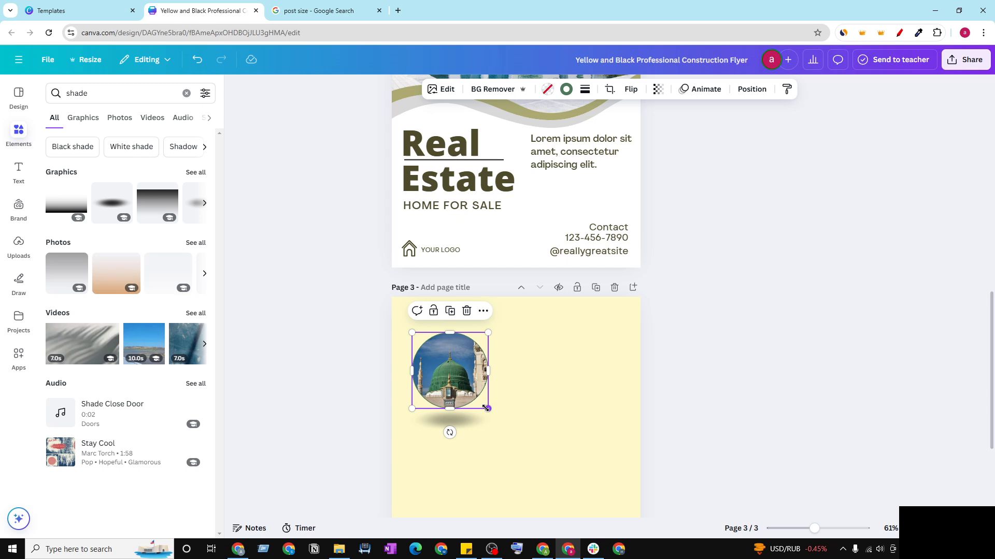
Step: Examine the "Real Estate" heading, "HOME FOR SALE" subheading and body paragraph on page 2, and look back over page 1
click(466, 173)
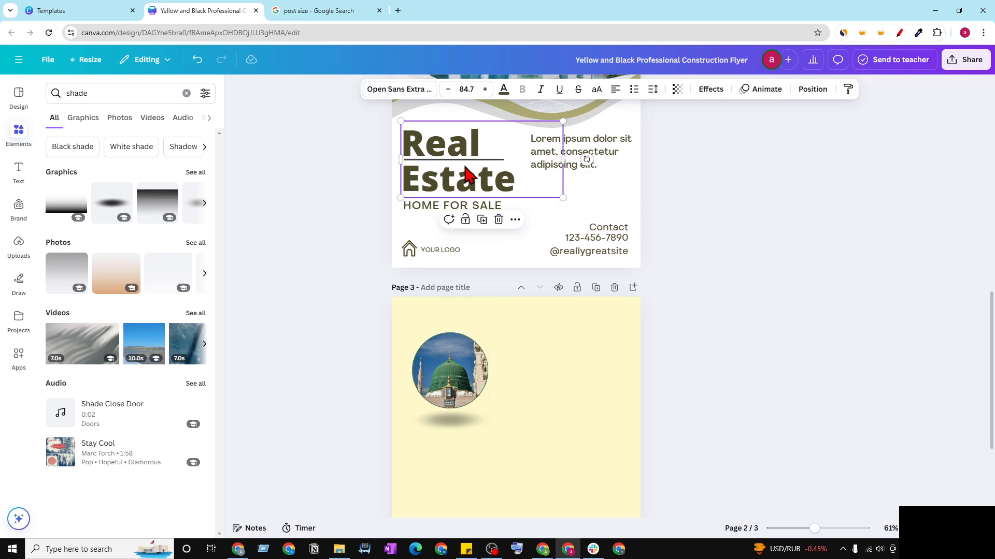
click(599, 152)
click(490, 207)
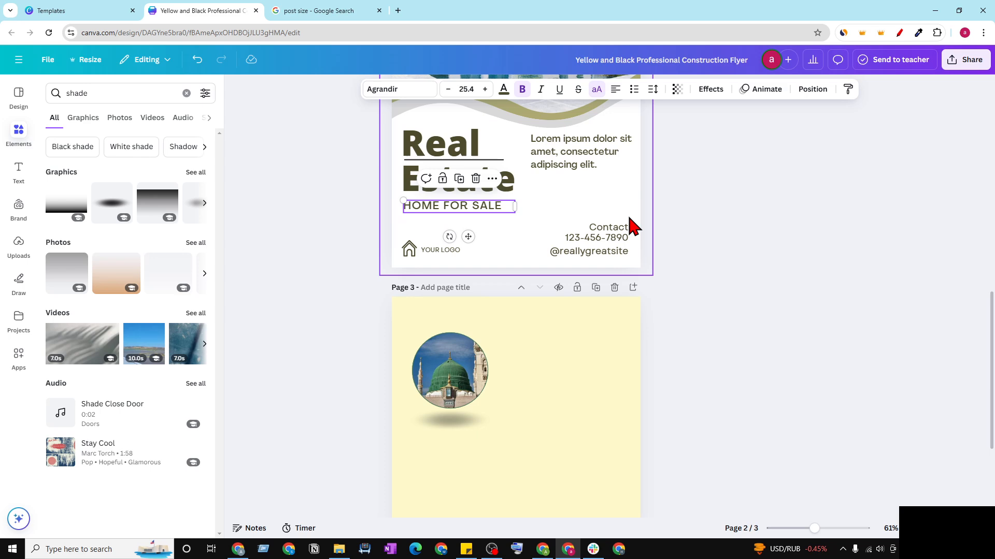
click(479, 160)
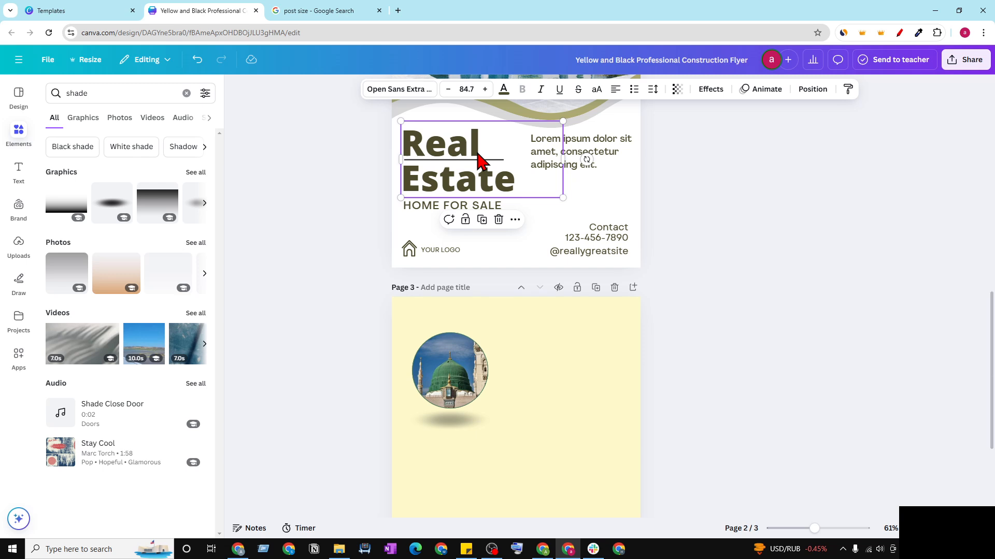
click(420, 209)
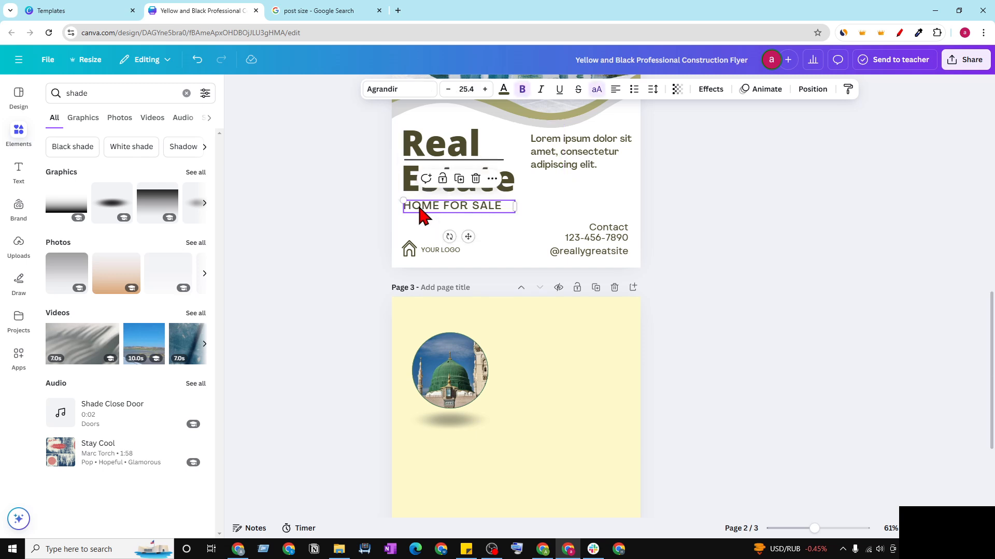
click(562, 158)
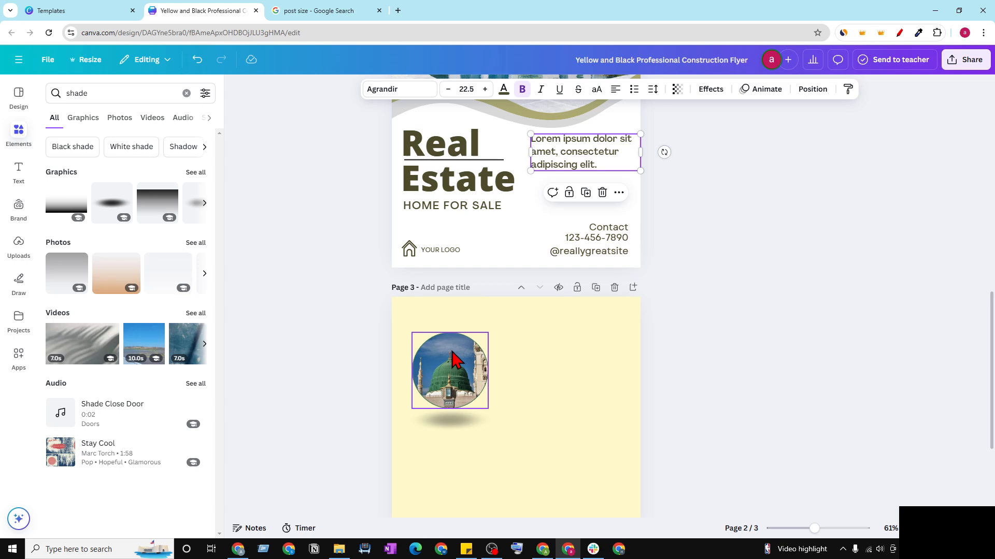
click(433, 324)
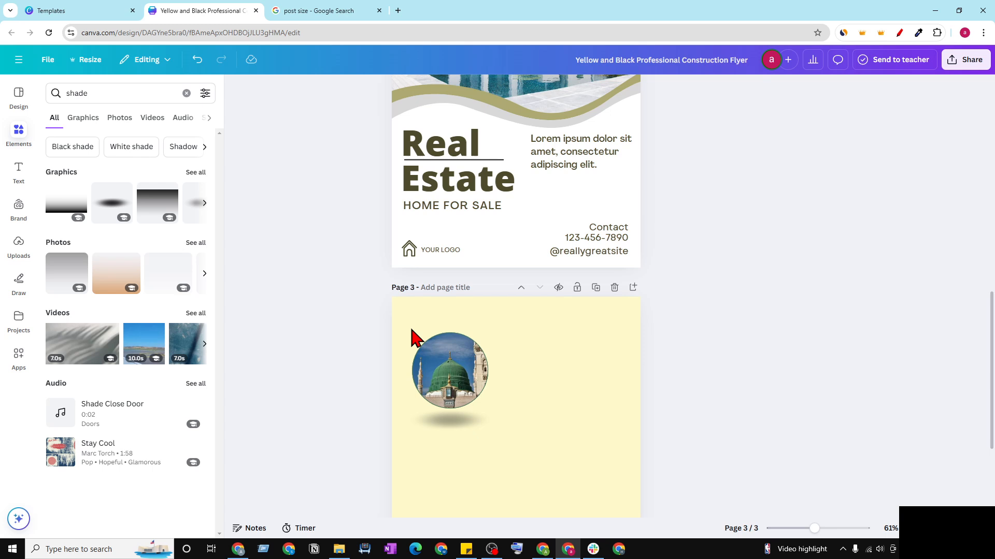
drag(412, 329, 422, 306)
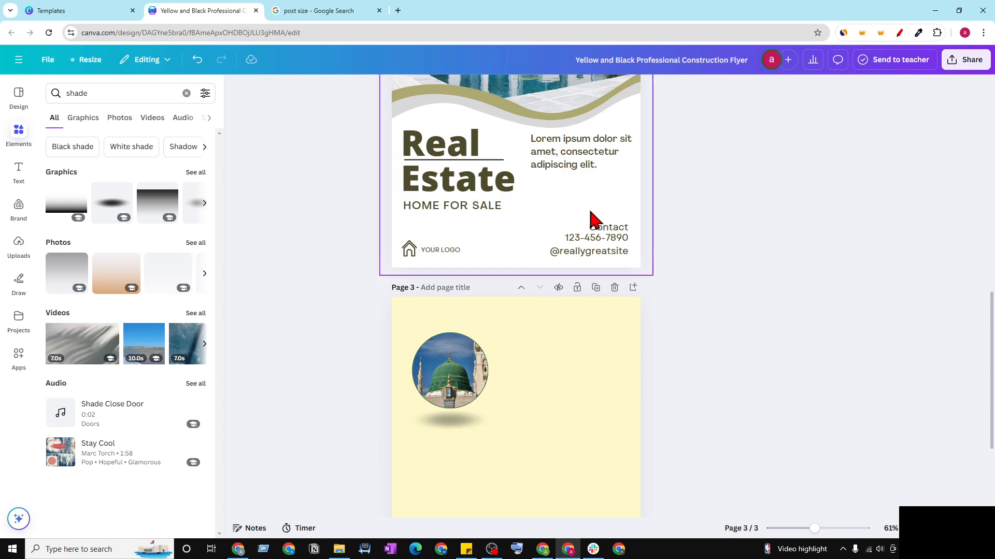
scroll(373, 277, up, 3)
scroll(508, 321, up, 7)
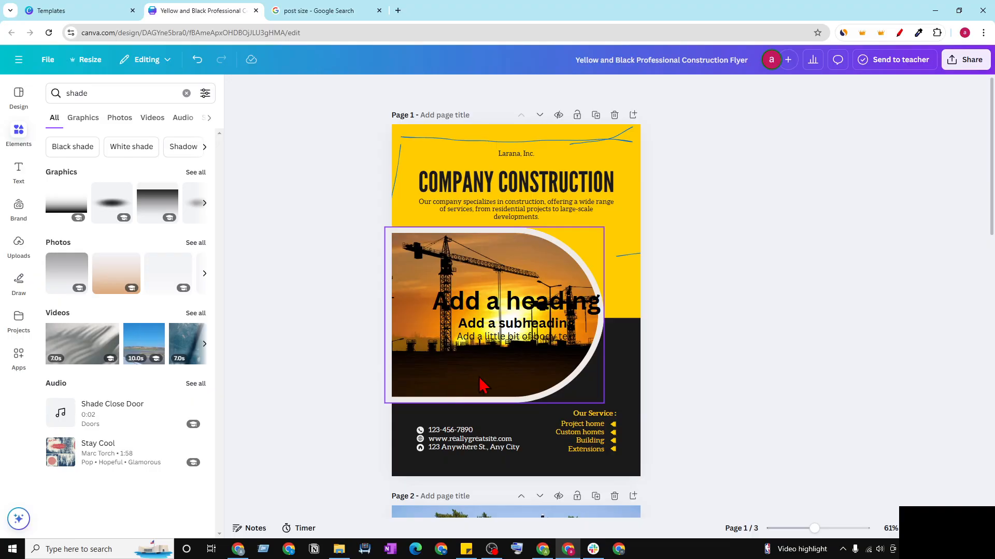
scroll(480, 382, down, 6)
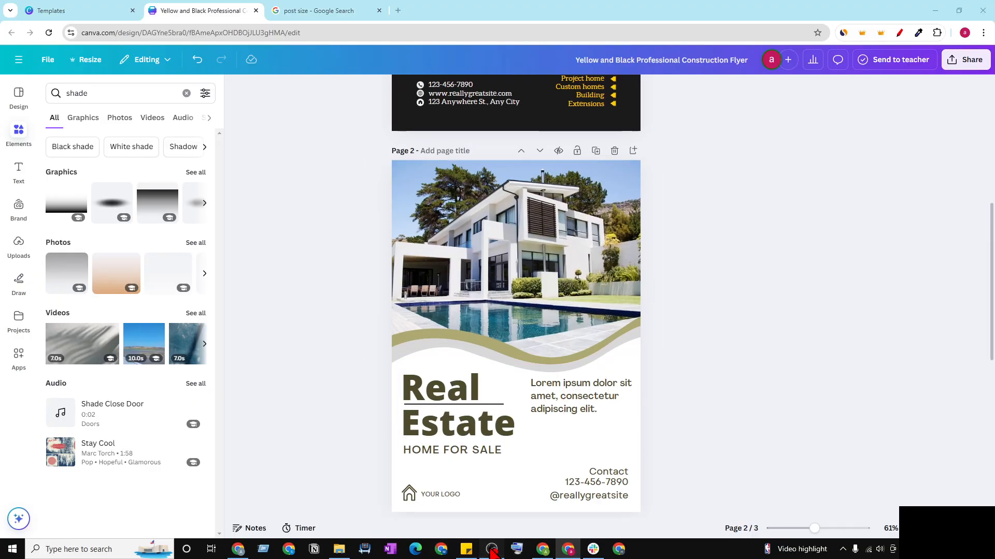
click(491, 549)
click(491, 549)
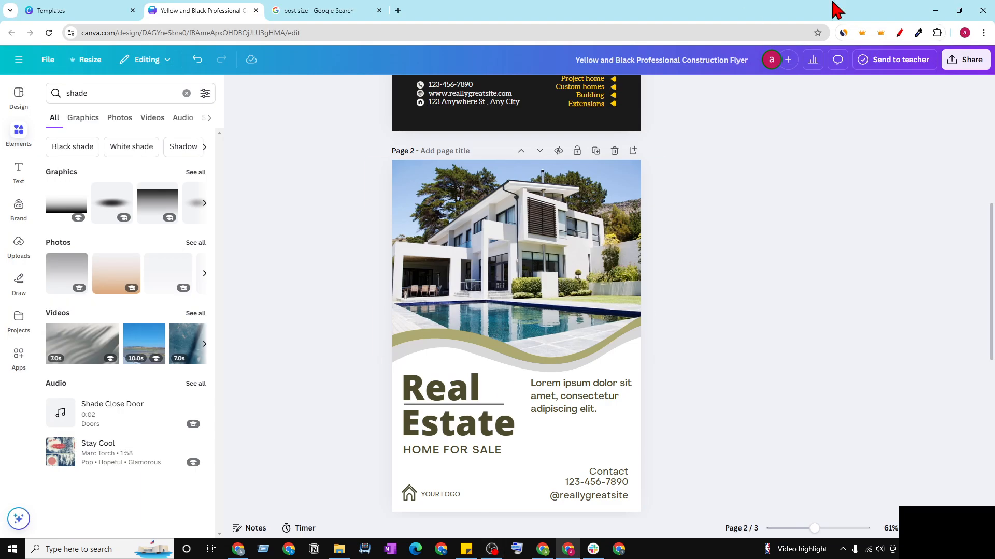
click(491, 550)
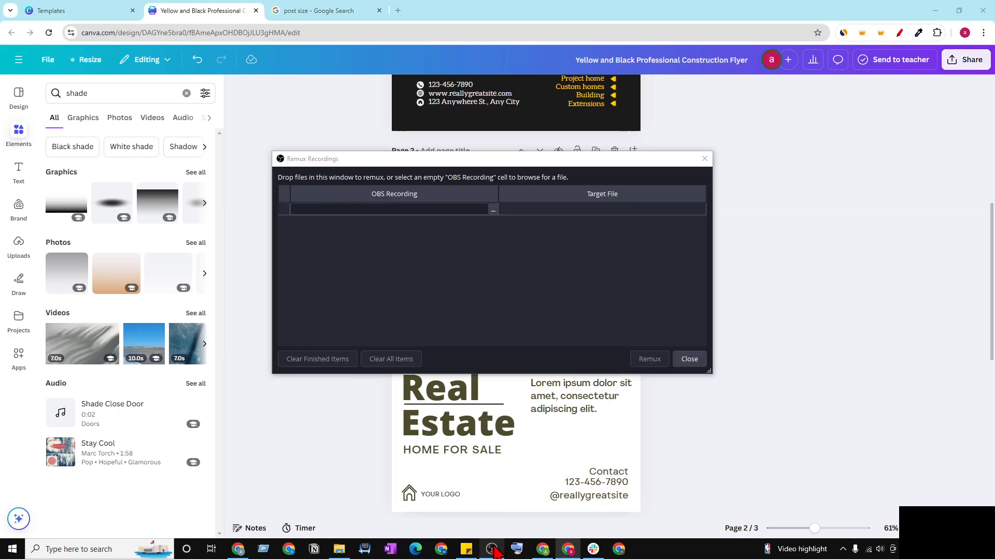